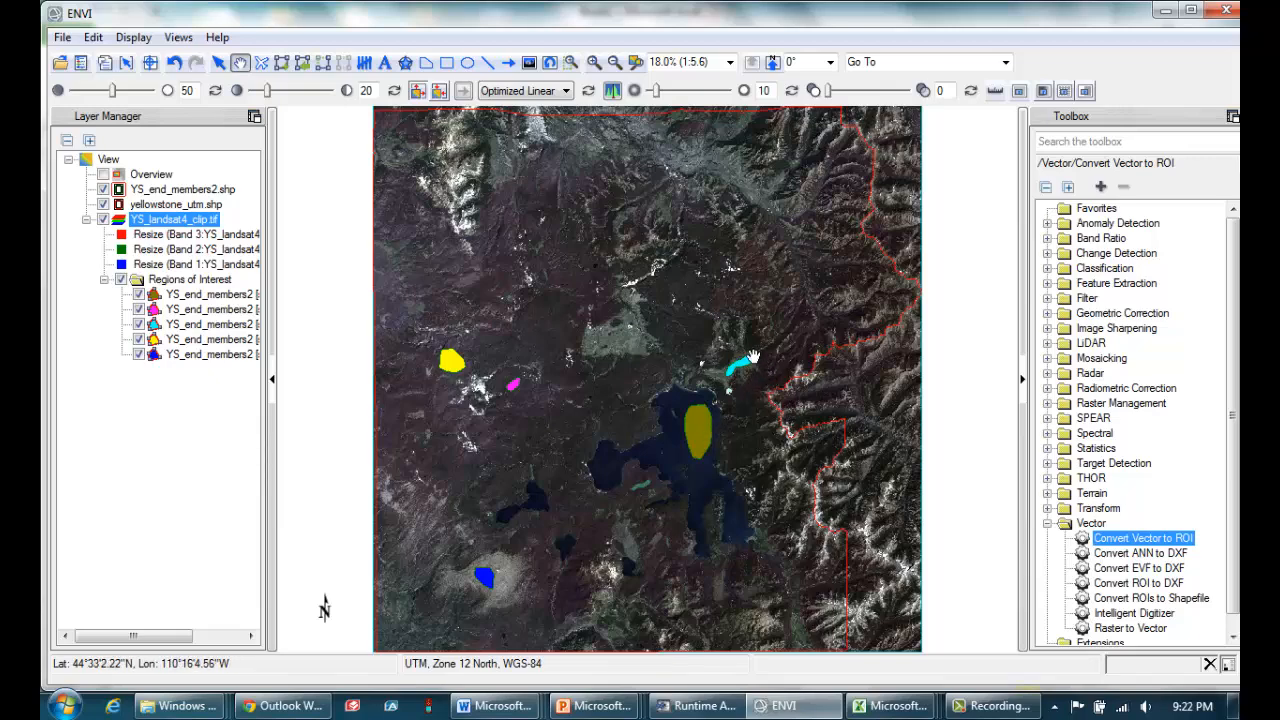
# Switch to the Book2 workbook in Excel and review the band-ratio criteria for water, meadow, trees, burned and bedrock.
pyautogui.moveTo(898, 708)
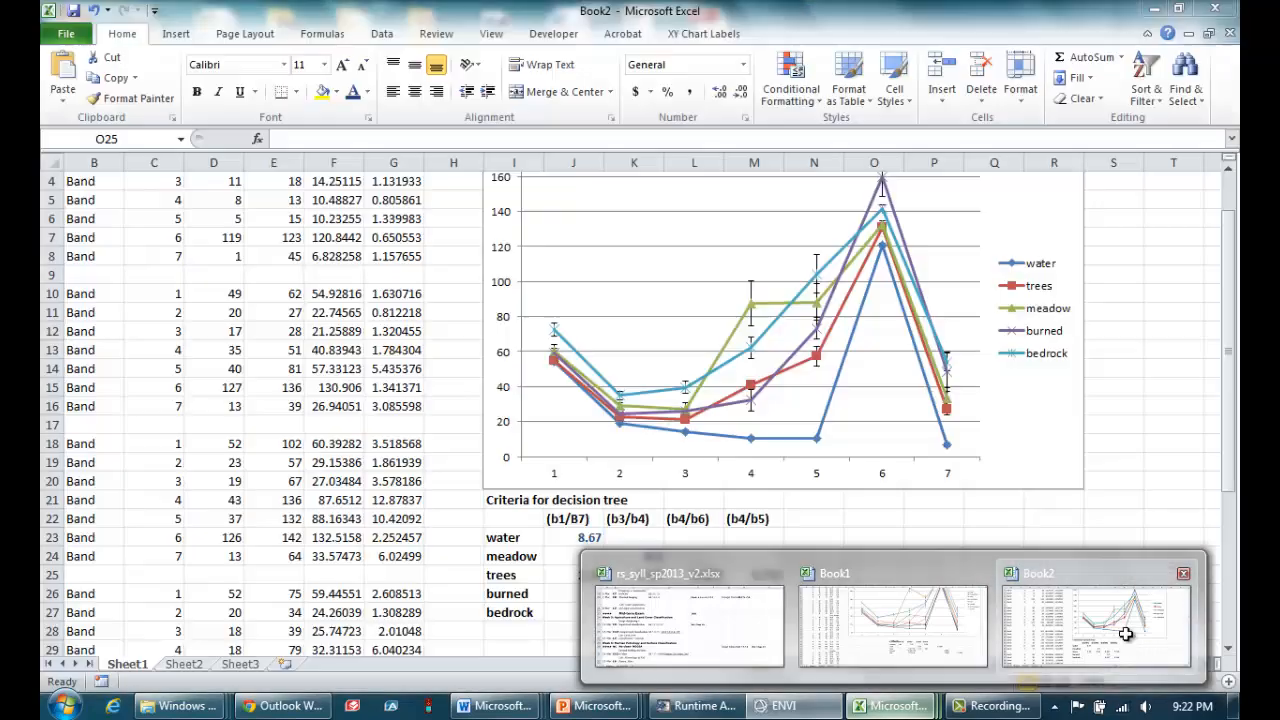
pyautogui.click(1126, 634)
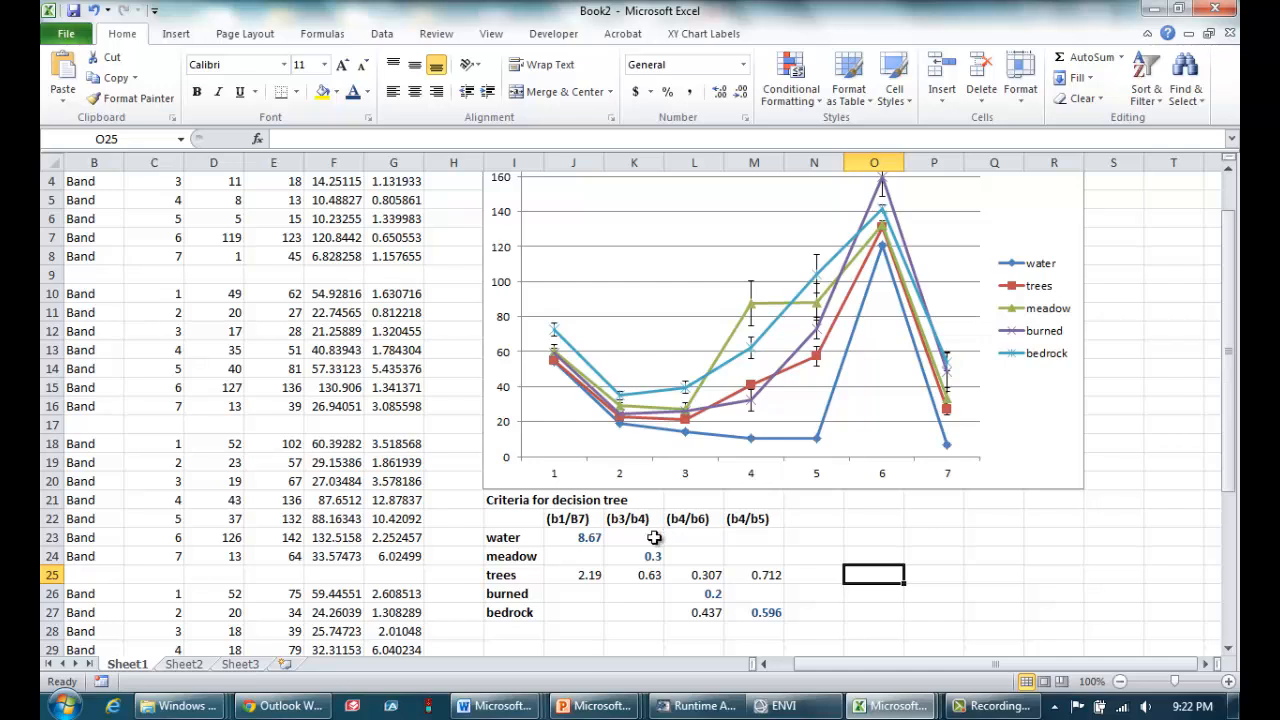
pyautogui.click(586, 538)
pyautogui.hotkey('ctrl', 'b')
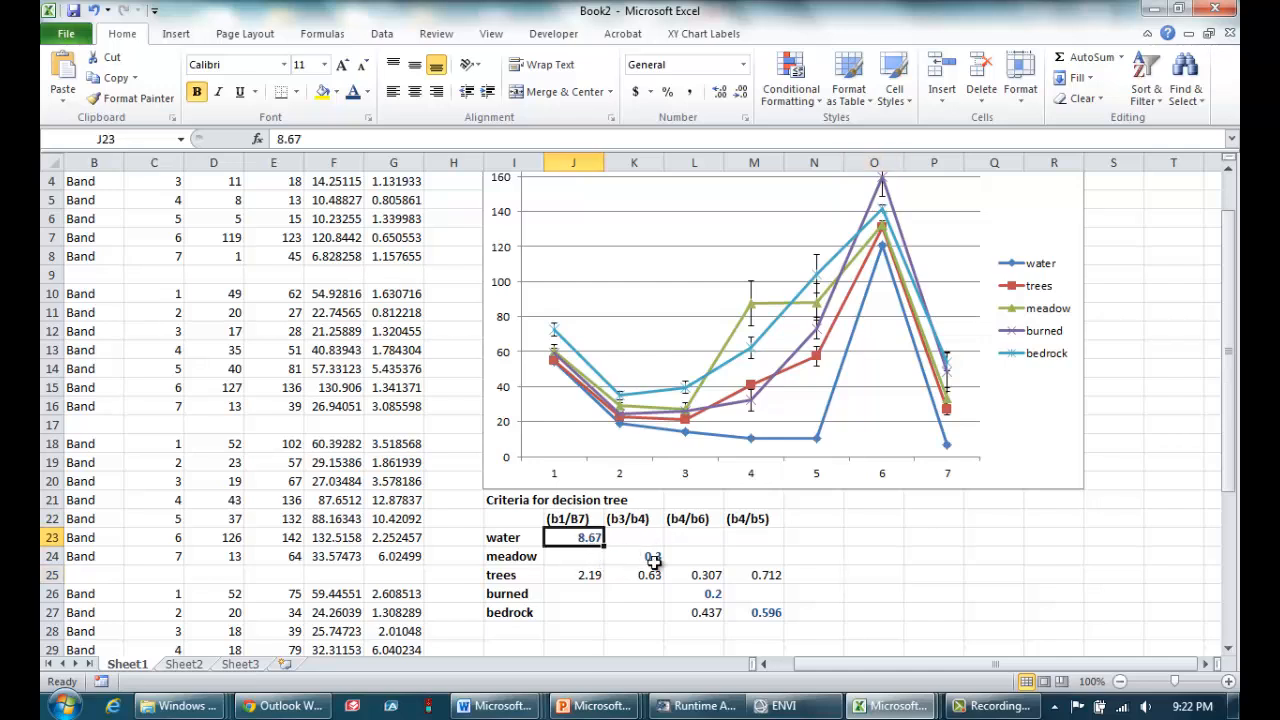
pyautogui.click(653, 556)
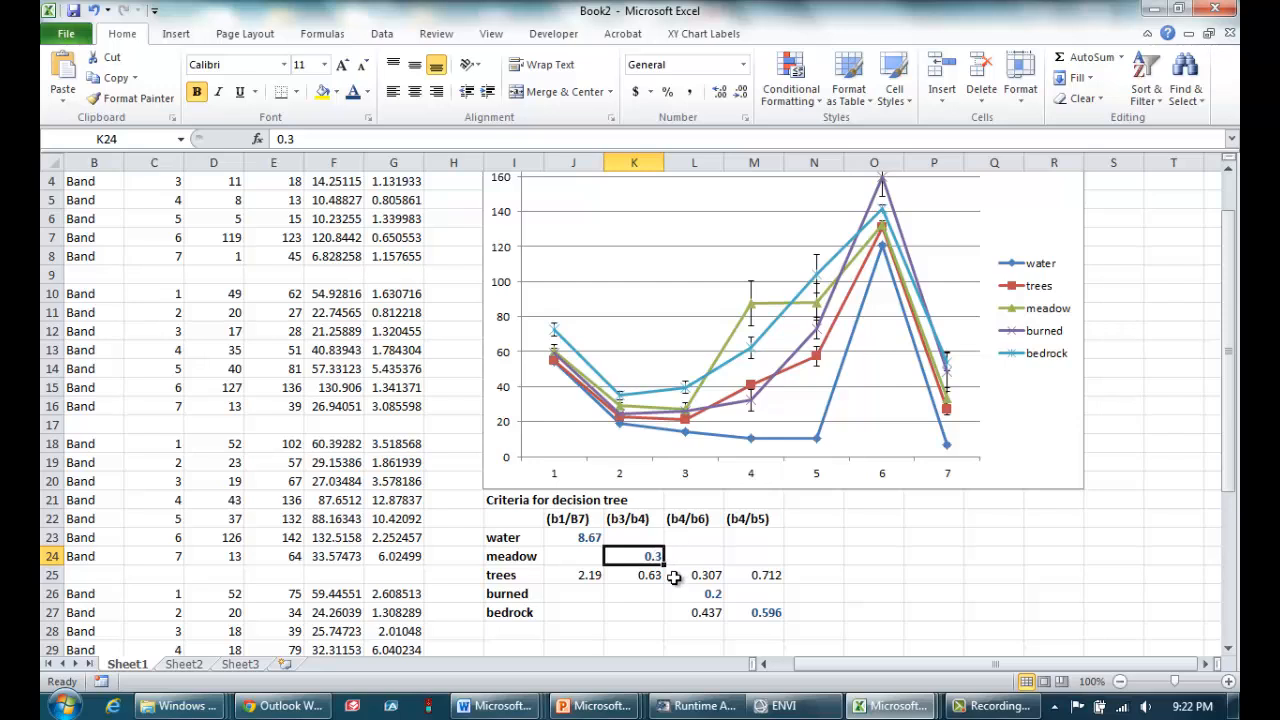
pyautogui.click(720, 593)
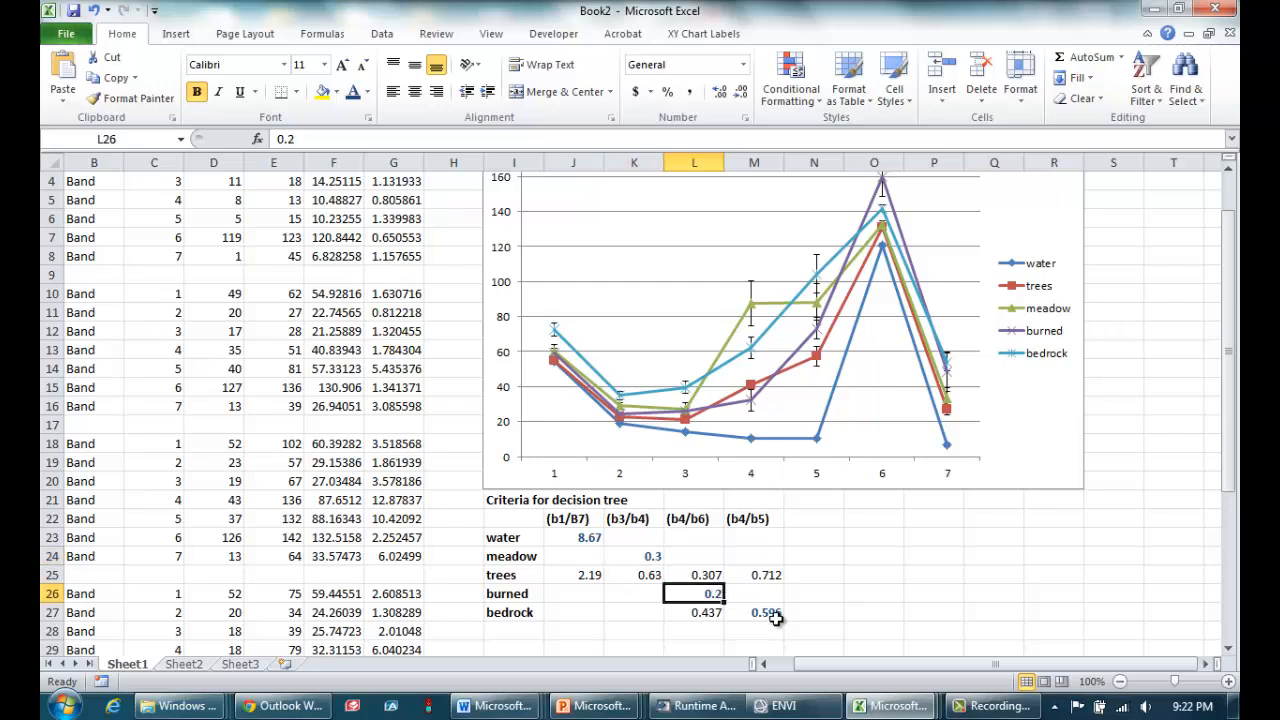
pyautogui.click(758, 576)
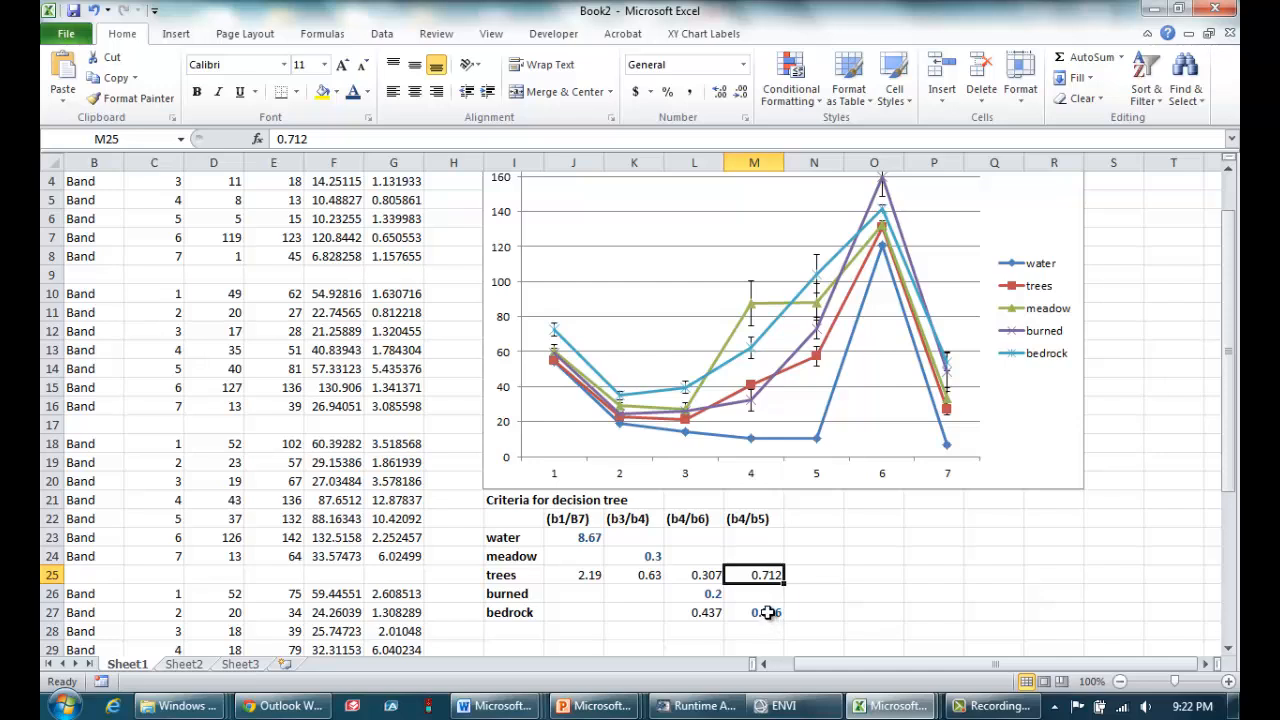
pyautogui.click(766, 613)
pyautogui.click(770, 577)
pyautogui.click(768, 610)
pyautogui.click(775, 579)
# Switch back to ENVI and create a new decision tree from the Classification tools.
pyautogui.click(803, 708)
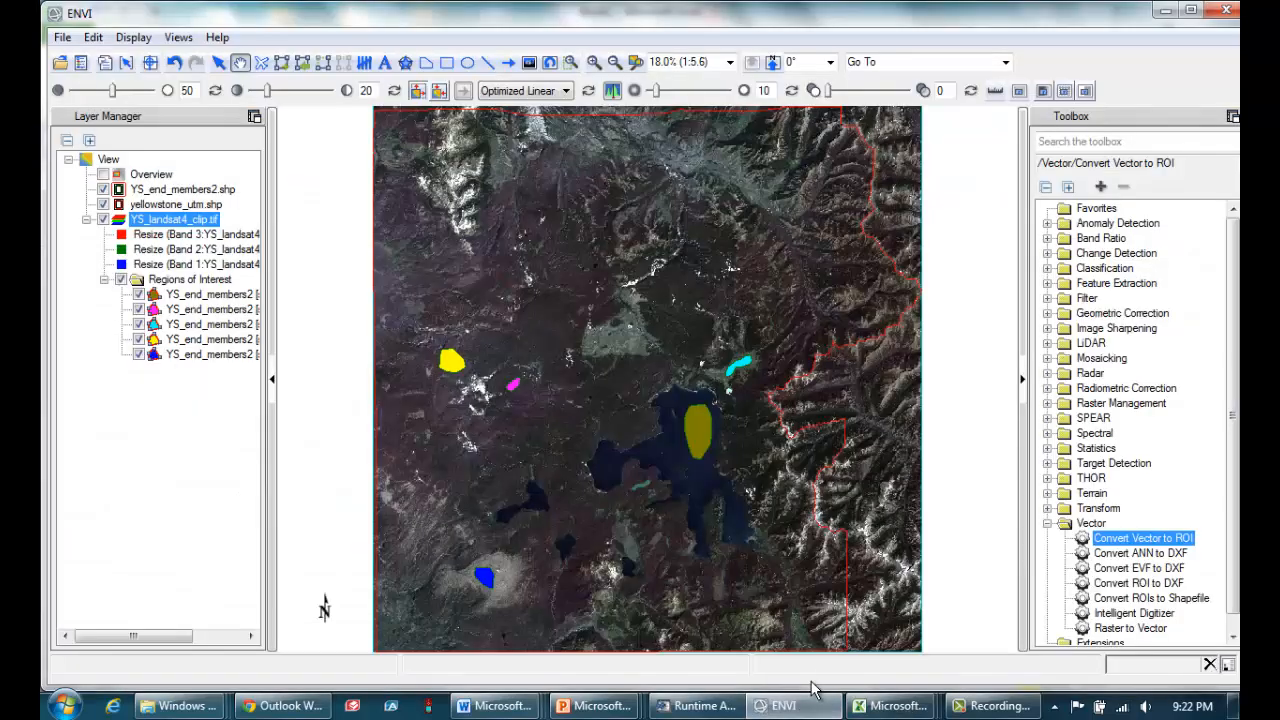
pyautogui.click(1046, 524)
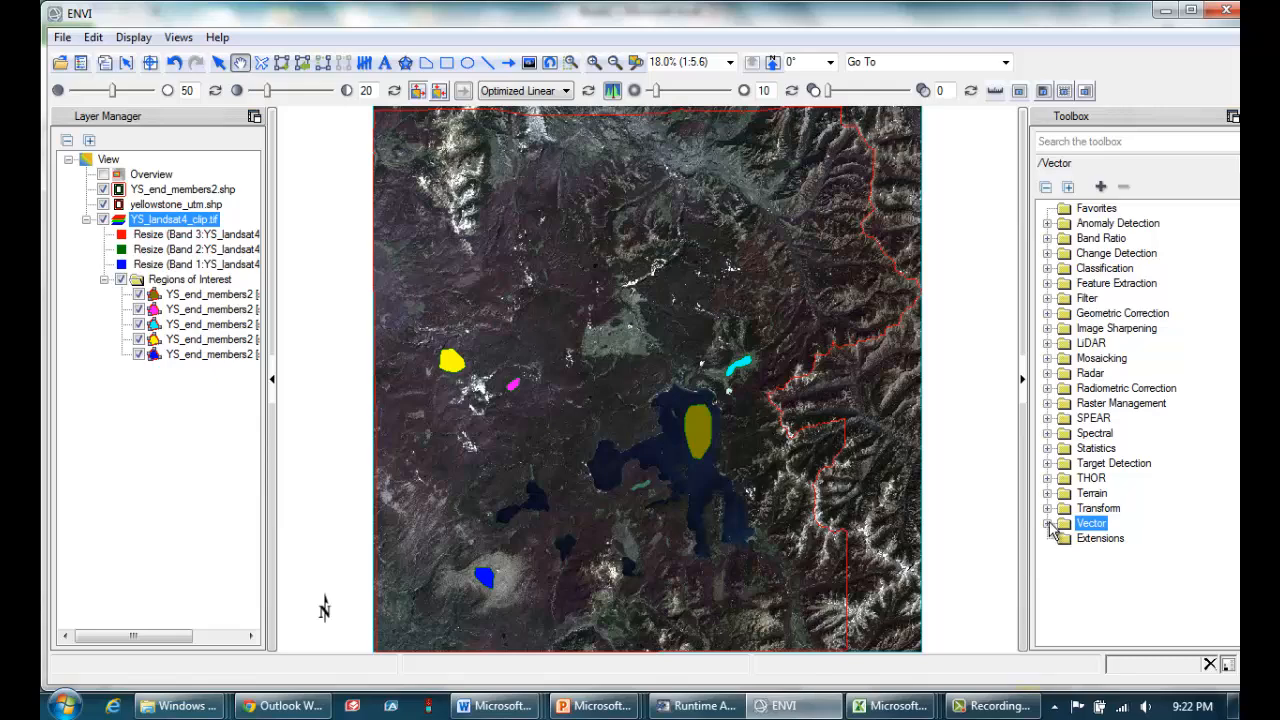
pyautogui.click(1104, 268)
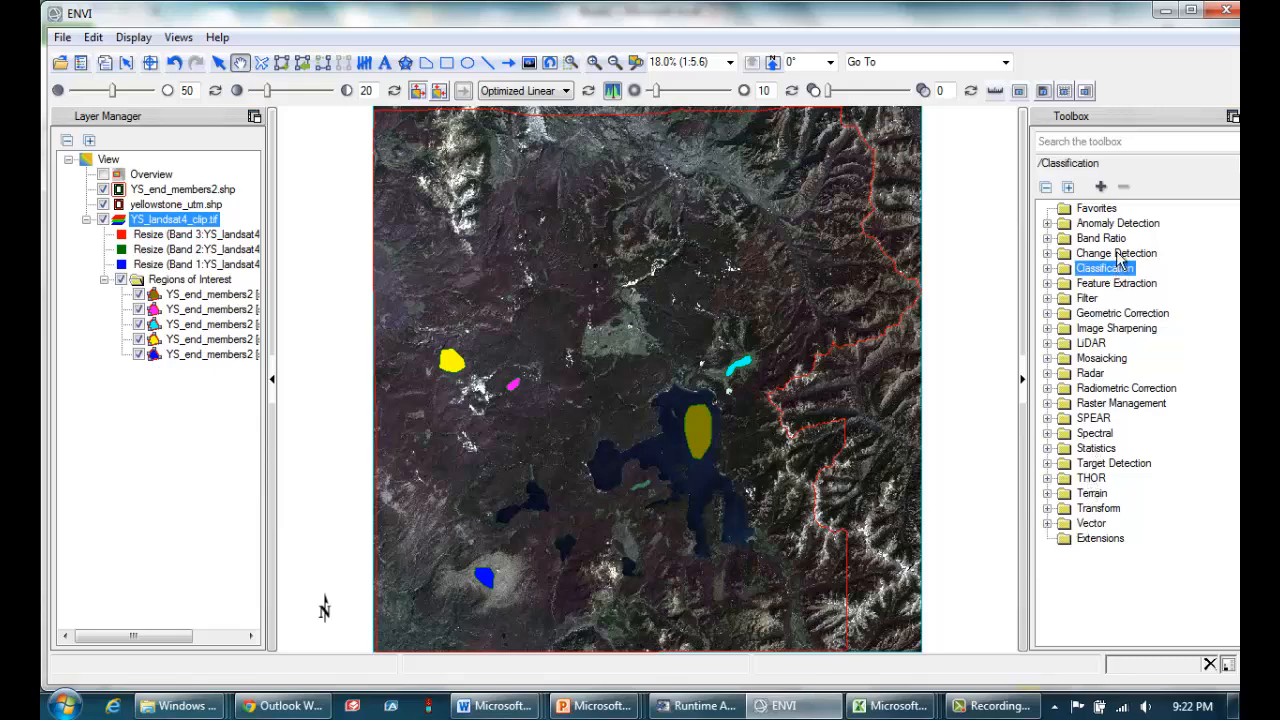
pyautogui.click(1049, 269)
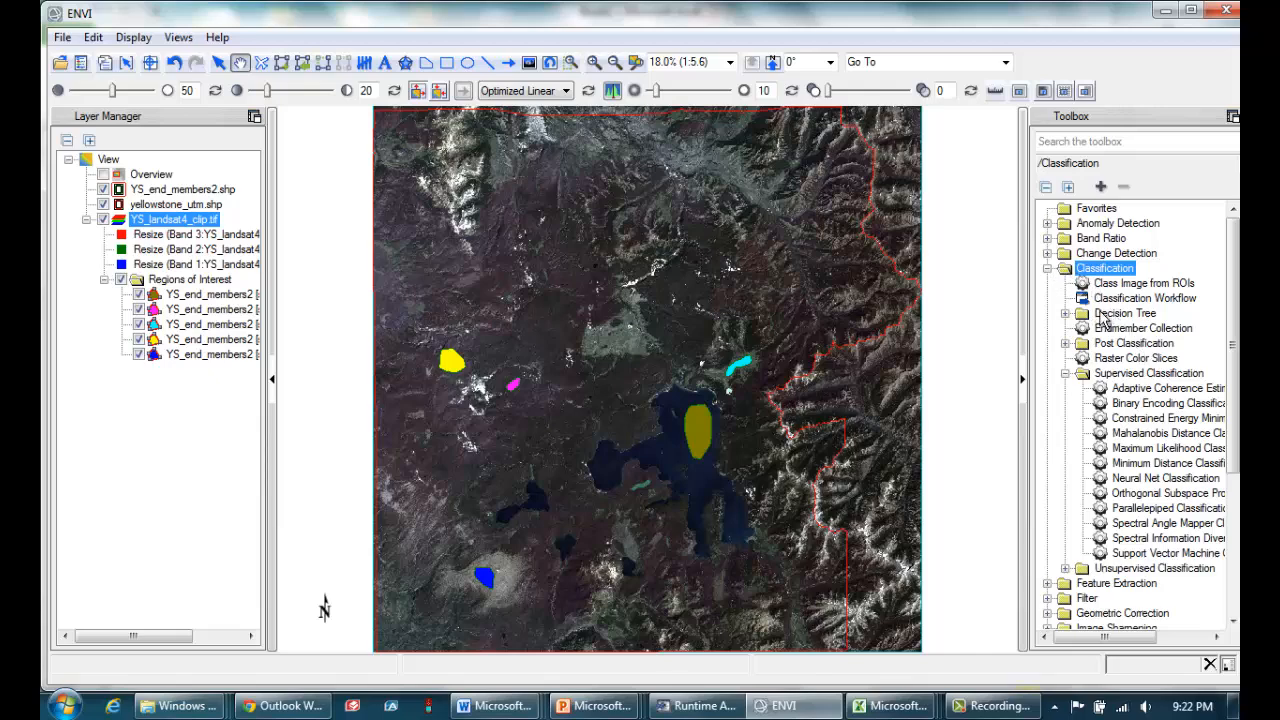
pyautogui.click(1066, 314)
pyautogui.click(1154, 331)
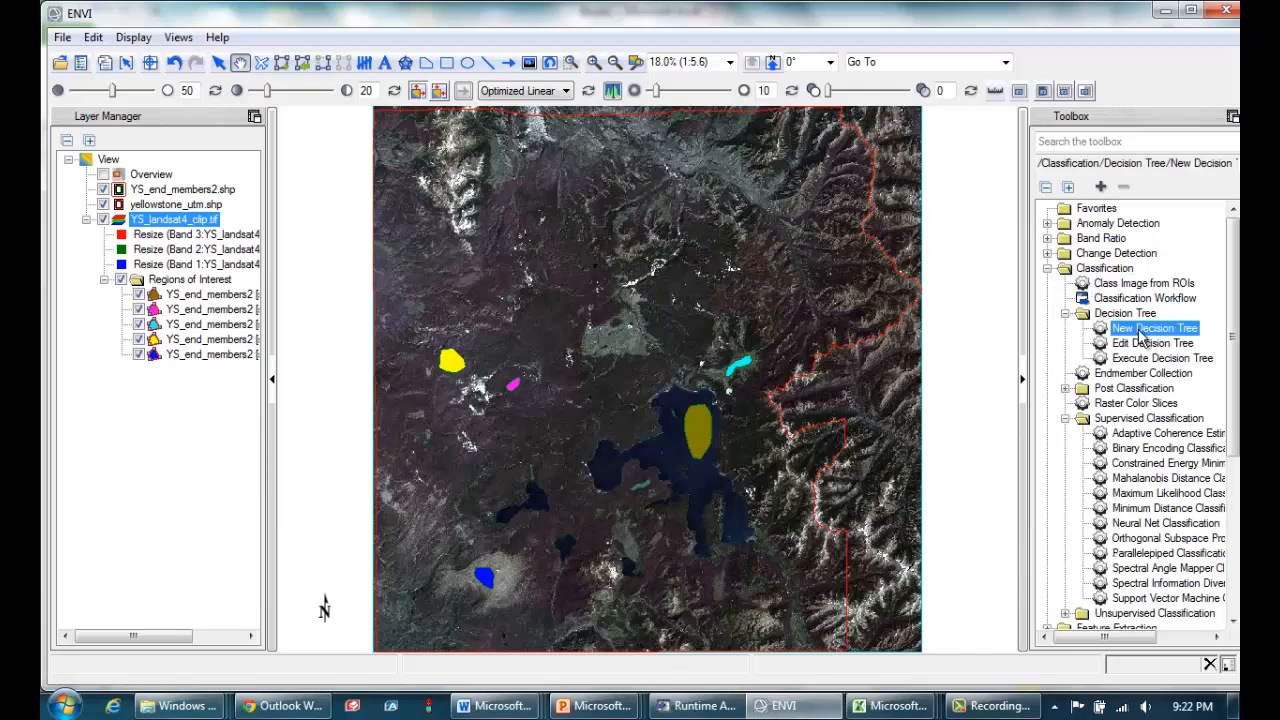
pyautogui.doubleClick(1155, 330)
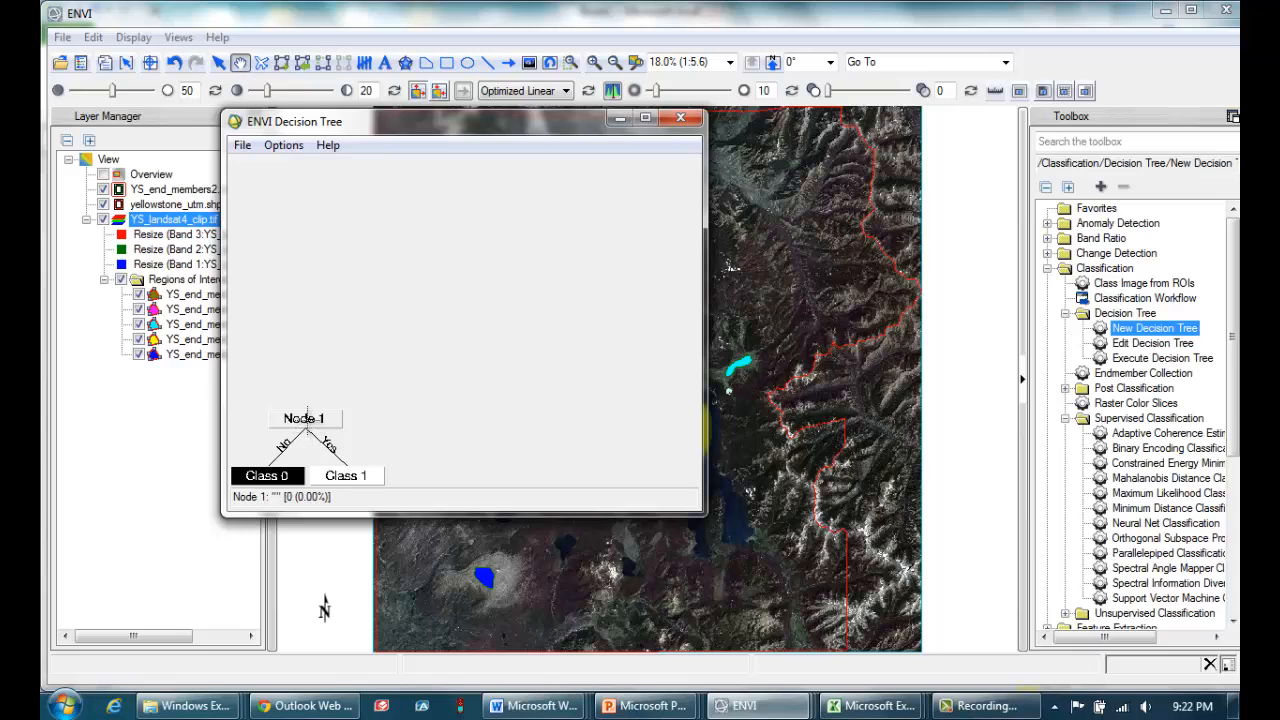
# Open the decision properties of Node 1 and place the decision tree windows over Excel's Book2 criteria table.
pyautogui.click(307, 415)
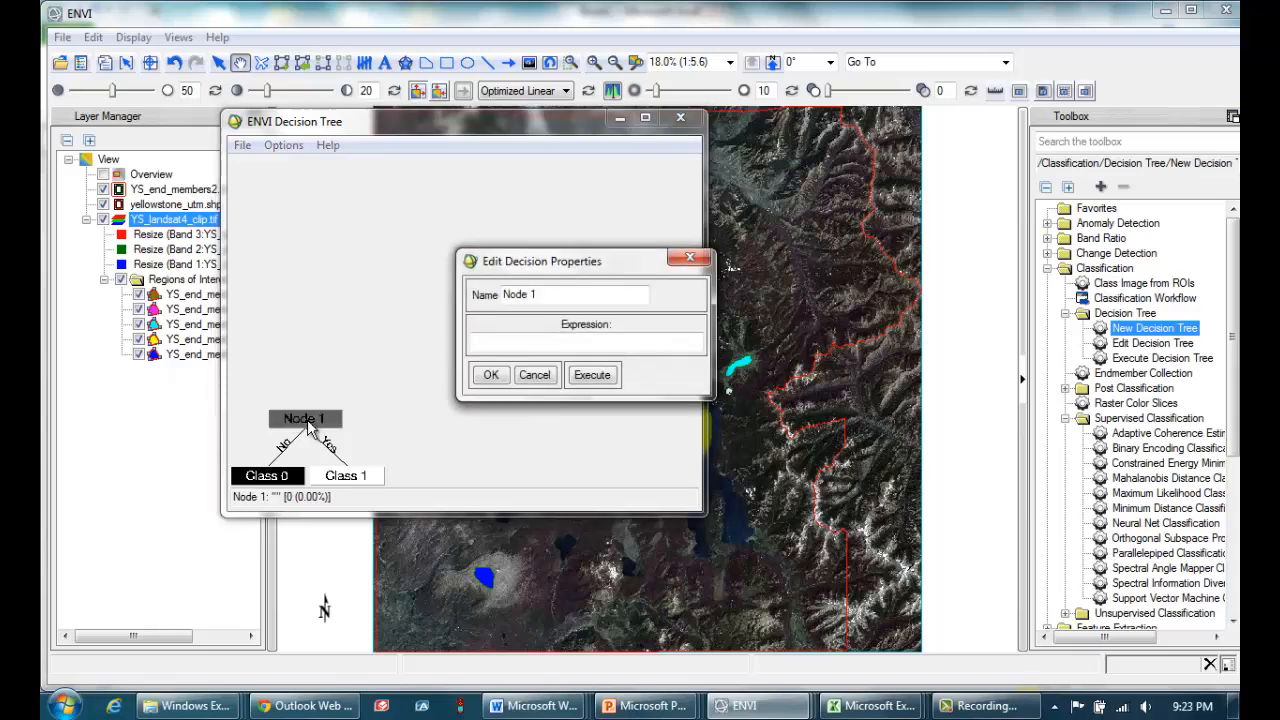
pyautogui.click(502, 343)
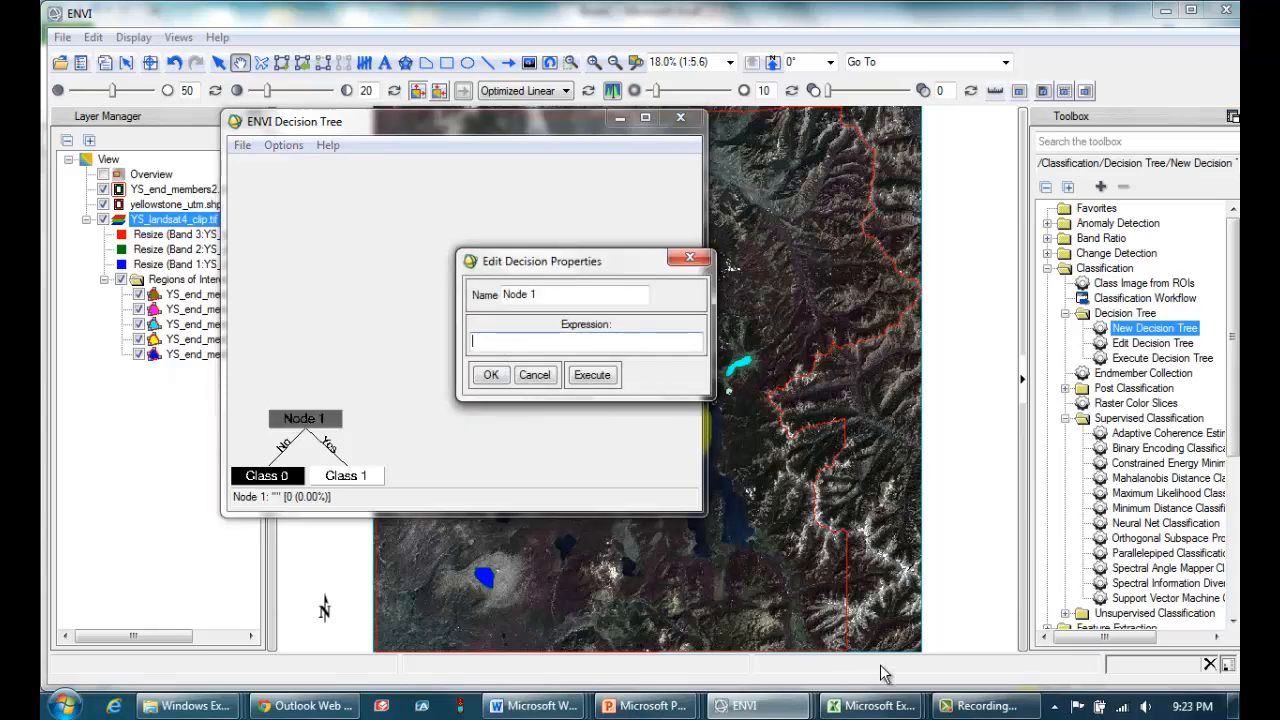
pyautogui.click(875, 705)
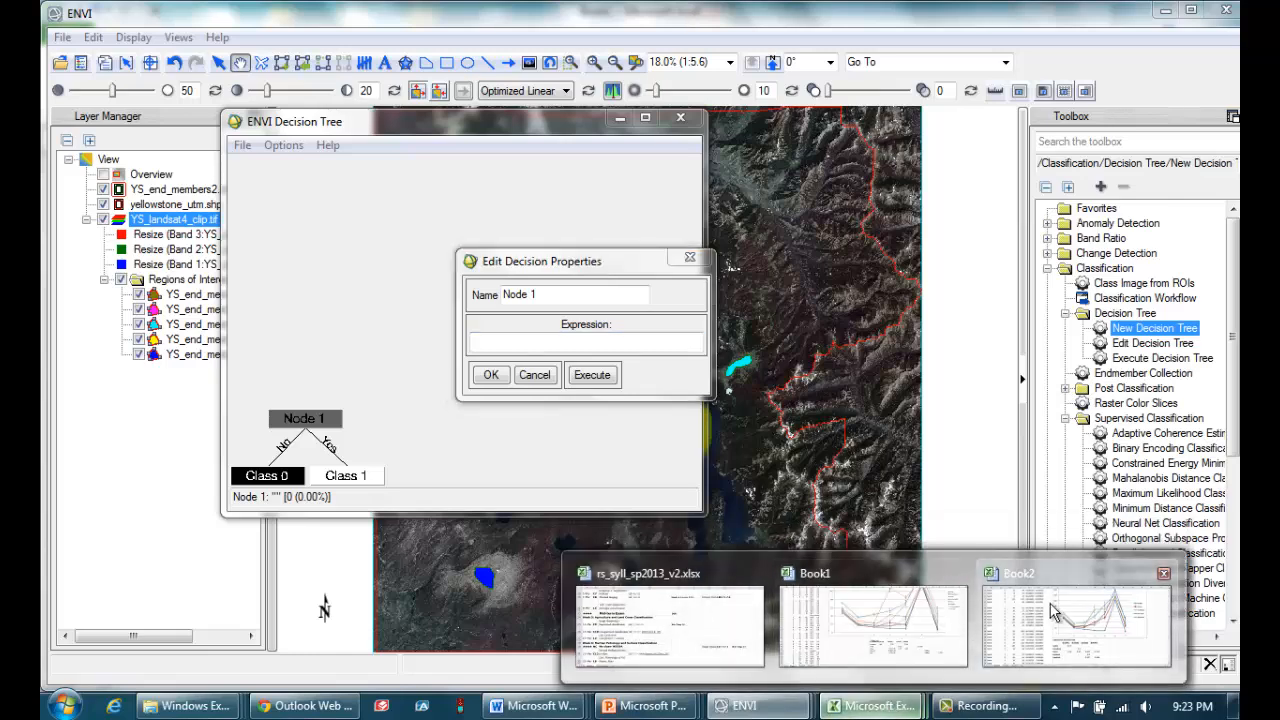
pyautogui.click(1075, 625)
pyautogui.moveTo(769, 712)
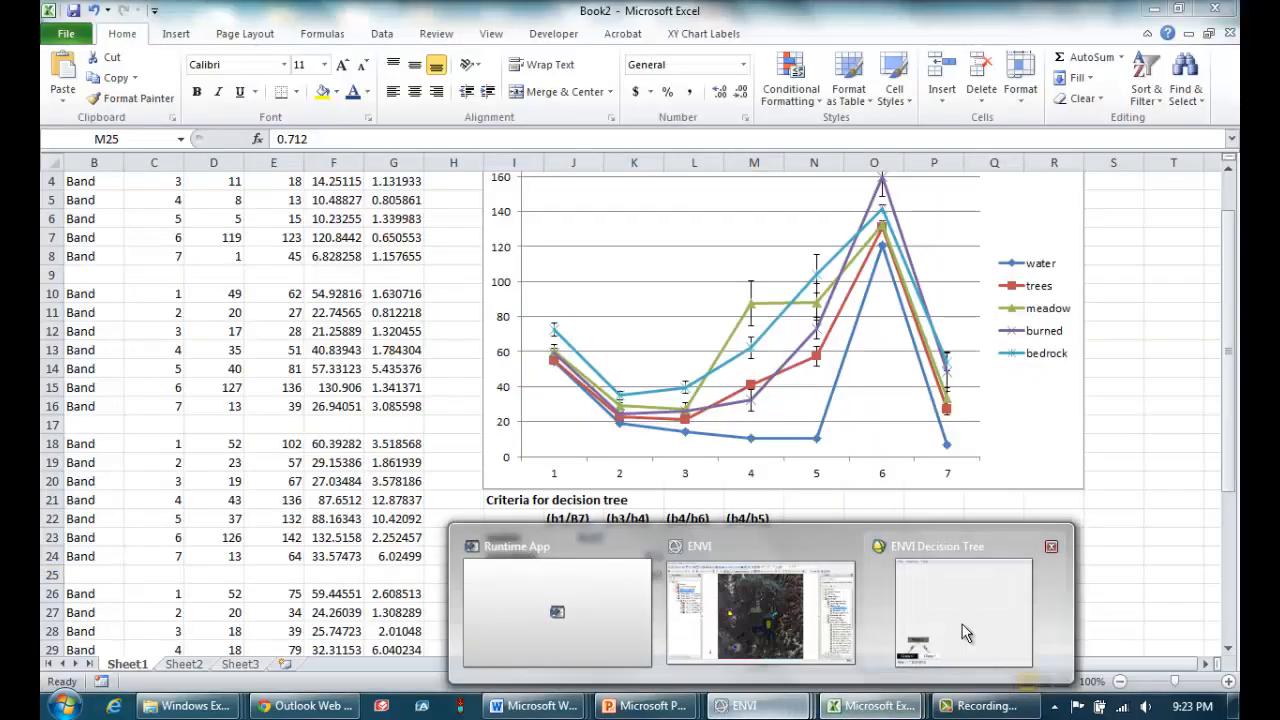
pyautogui.click(961, 624)
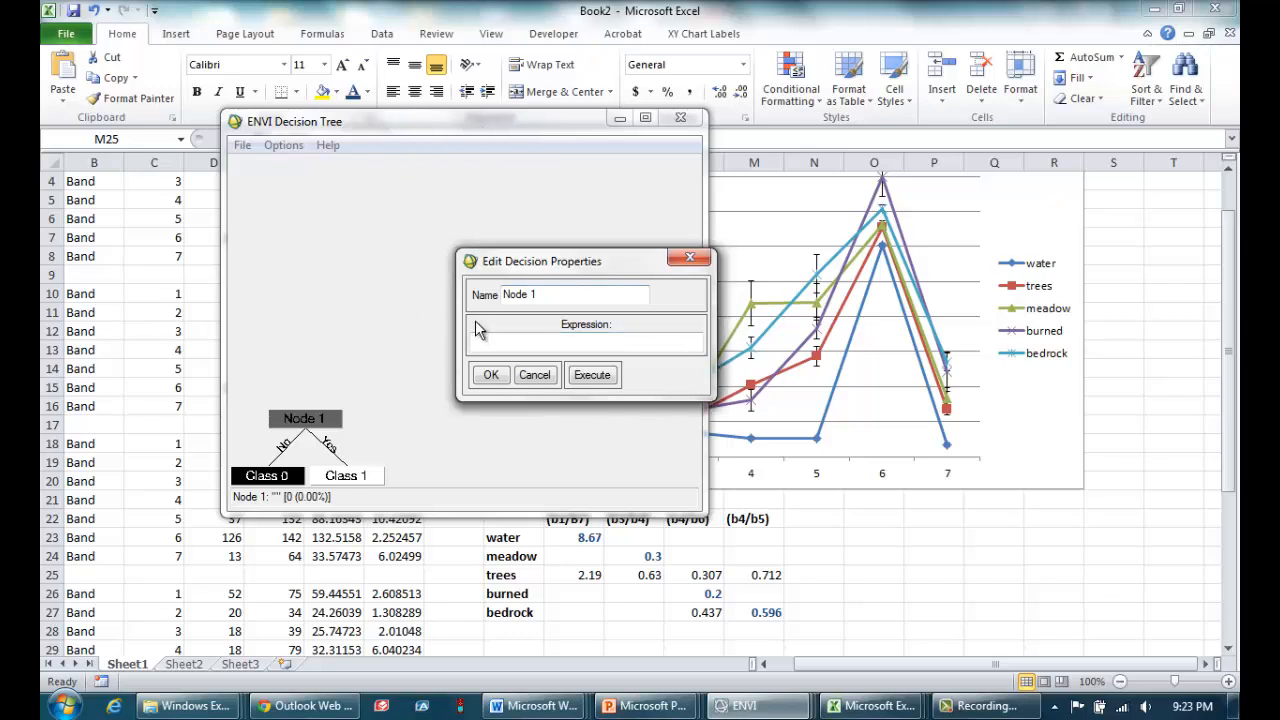
# Set Node 1's decision expression to (b1/b7) GT 4.5 and accept it.
pyautogui.click(559, 342)
pyautogui.write('(b1/b7) GT 4.5')
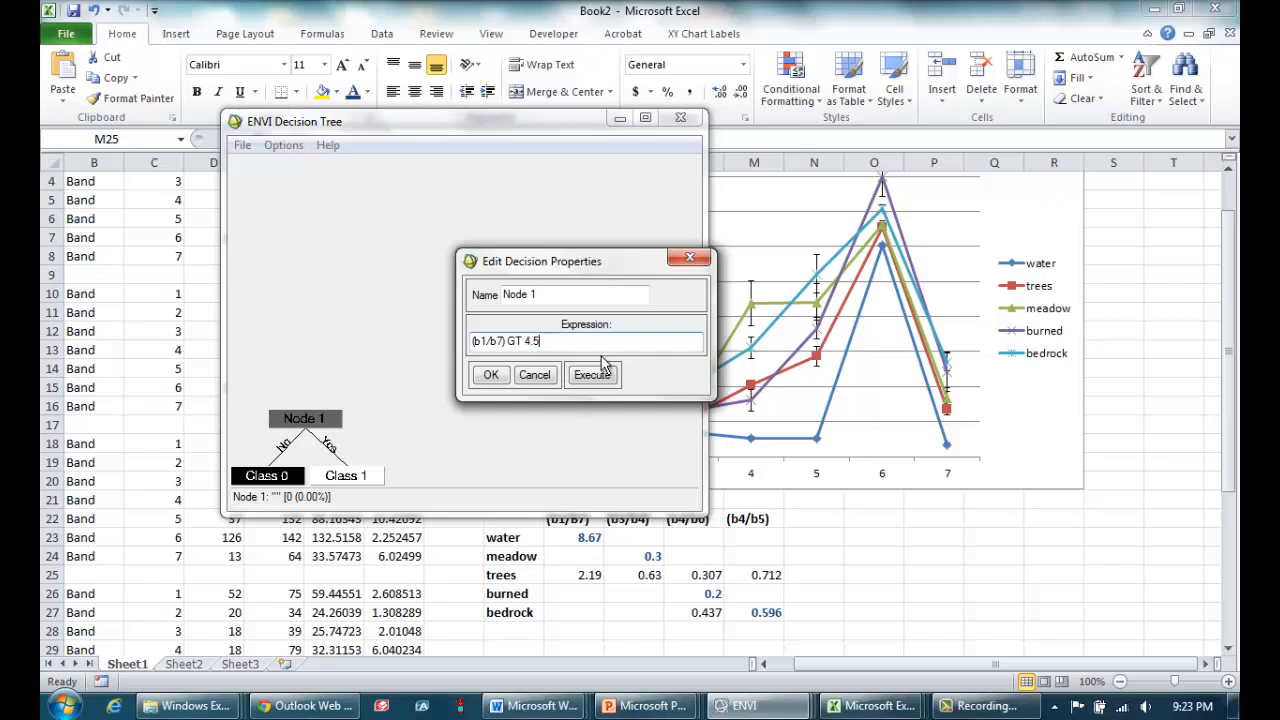
pyautogui.write('>>')
pyautogui.click(576, 341)
pyautogui.click(500, 386)
pyautogui.click(480, 340)
pyautogui.click(497, 379)
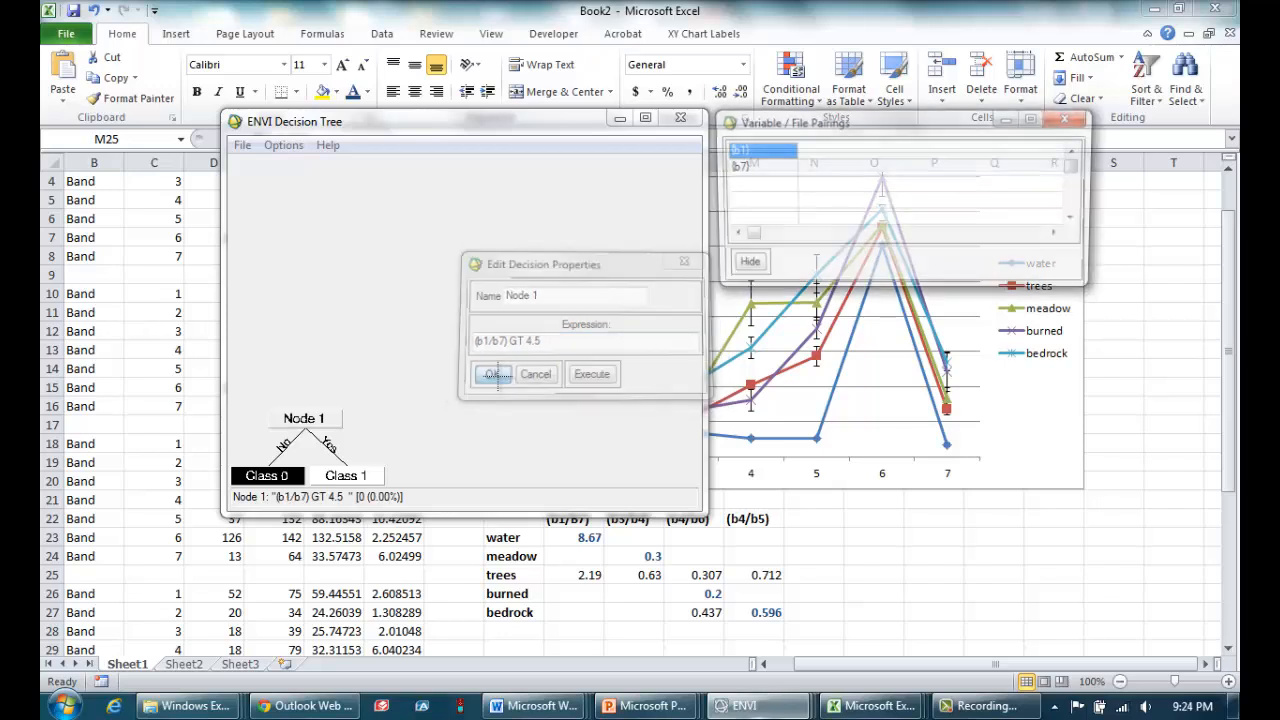
# Pair variable b1 with the Band 1 resize layer of YS_landsat4_clip.tif.
pyautogui.click(757, 160)
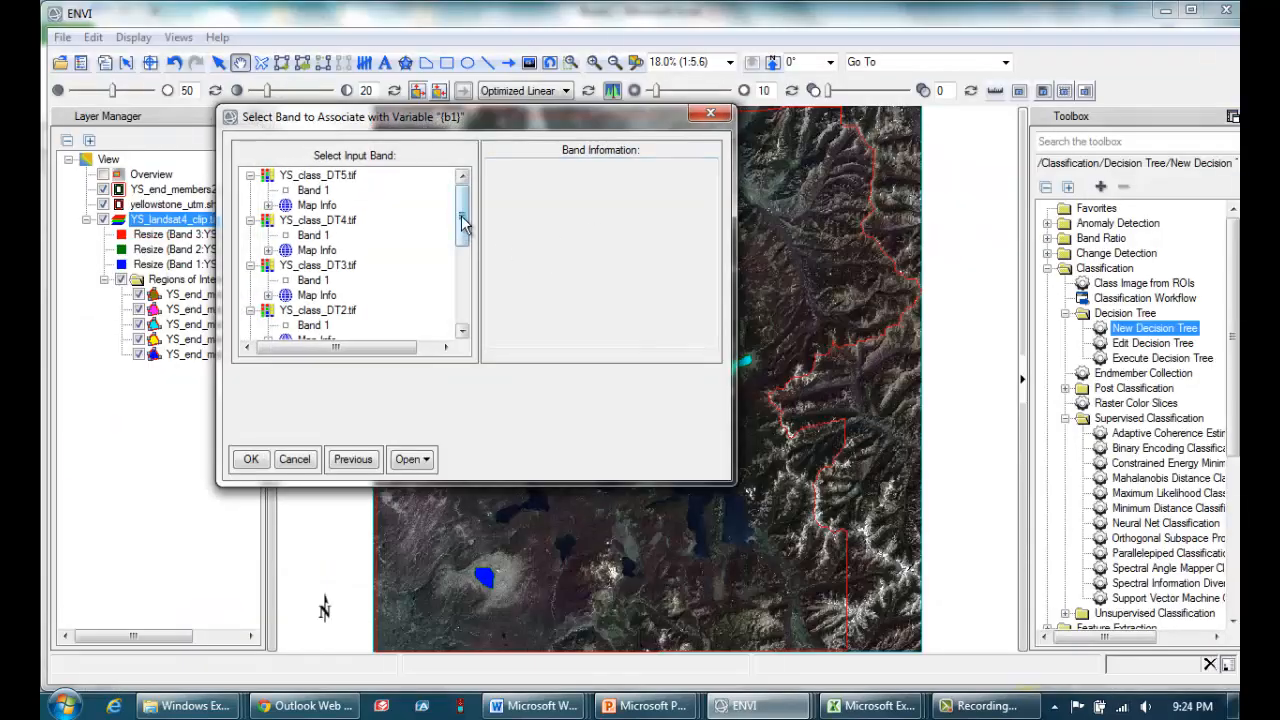
pyautogui.moveTo(463, 224); pyautogui.dragTo(463, 300)
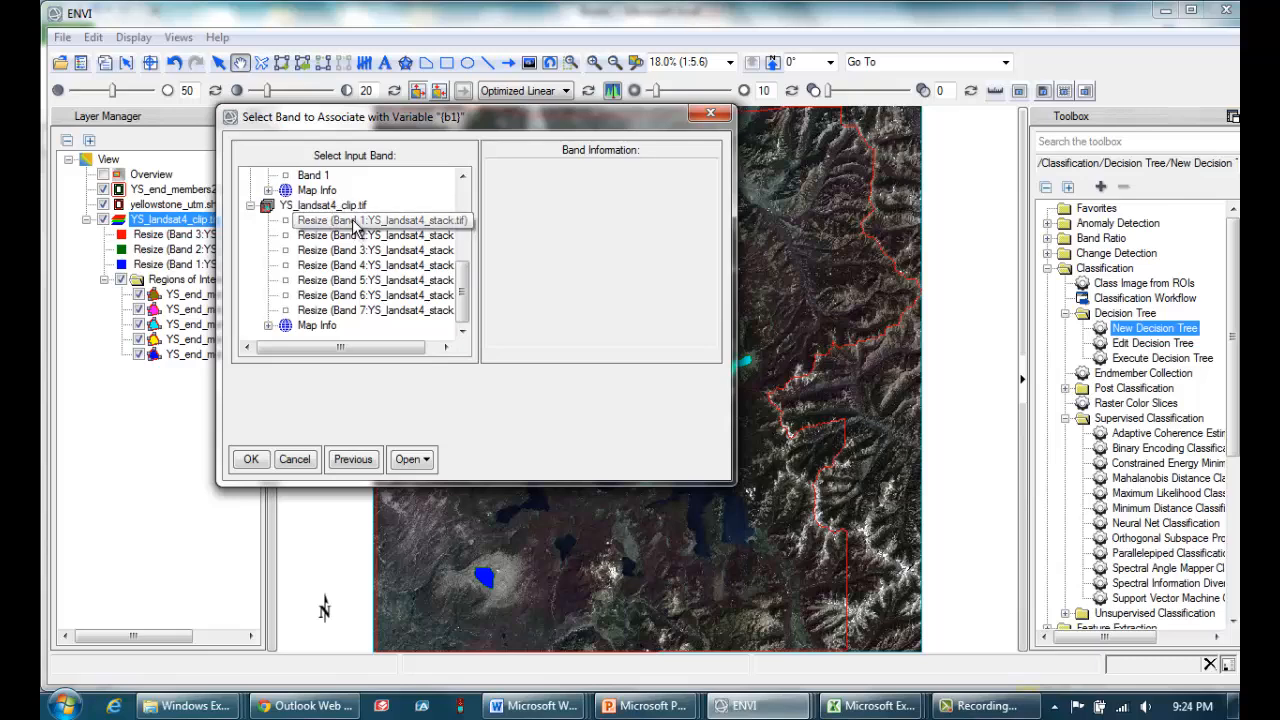
pyautogui.click(341, 222)
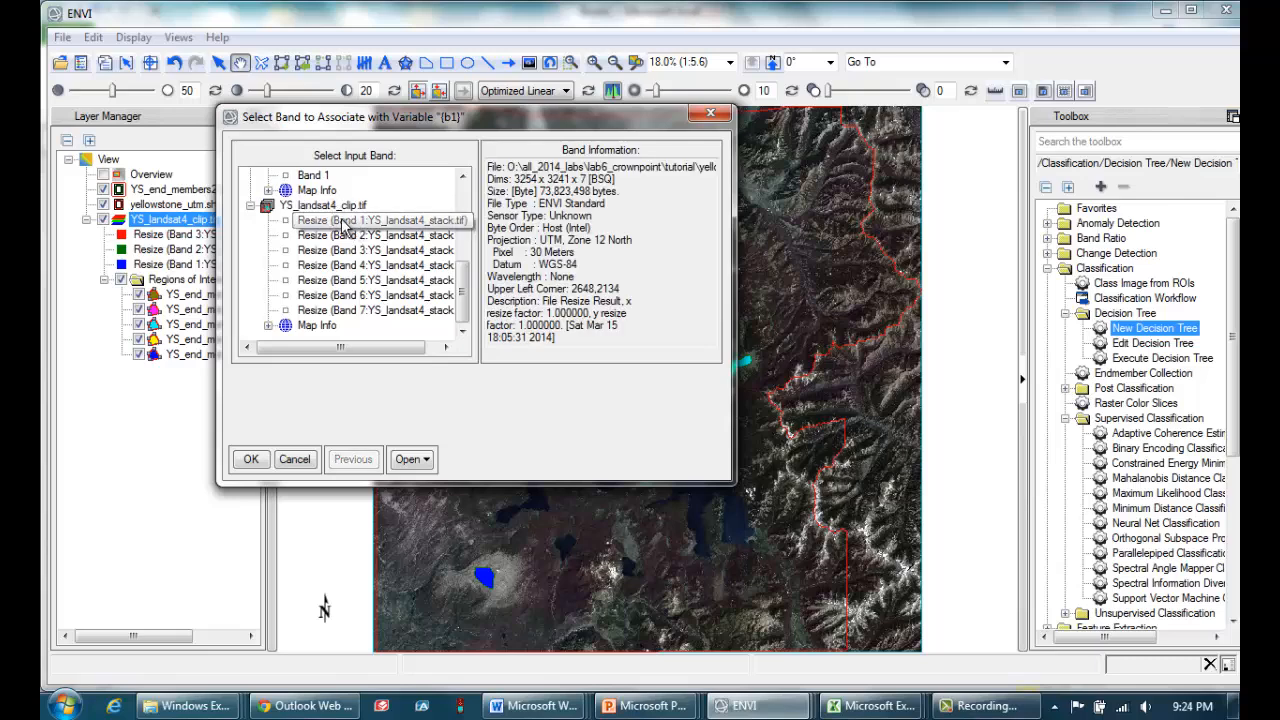
pyautogui.click(251, 459)
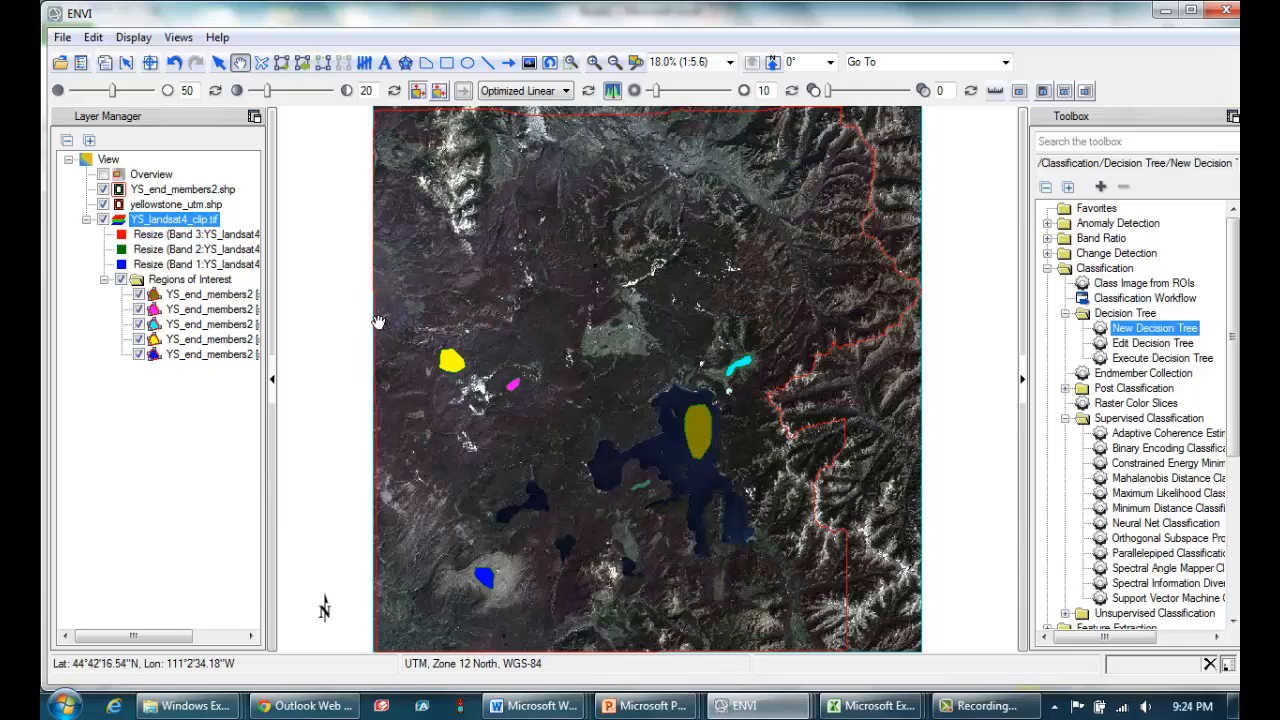
# Return to the variable/file pairings and pair b7 with the Band 7 resize layer of YS_landsat4_clip.tif.
pyautogui.moveTo(740, 706)
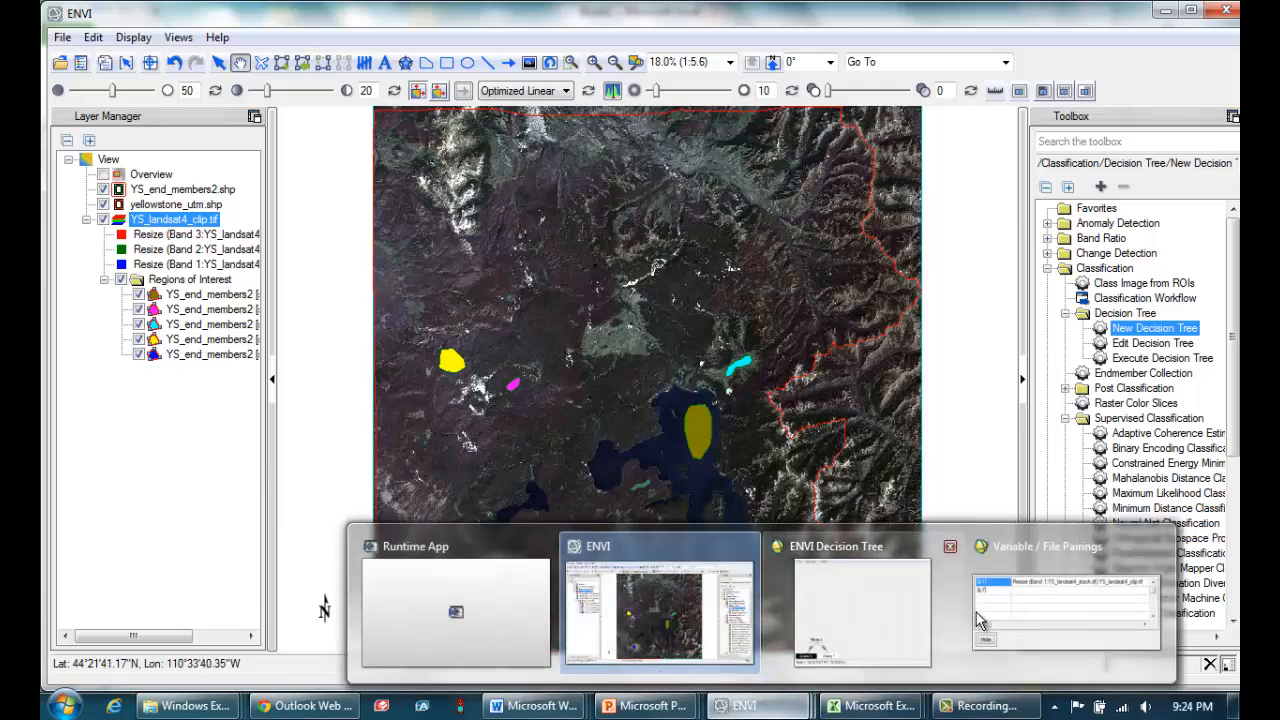
pyautogui.click(1036, 596)
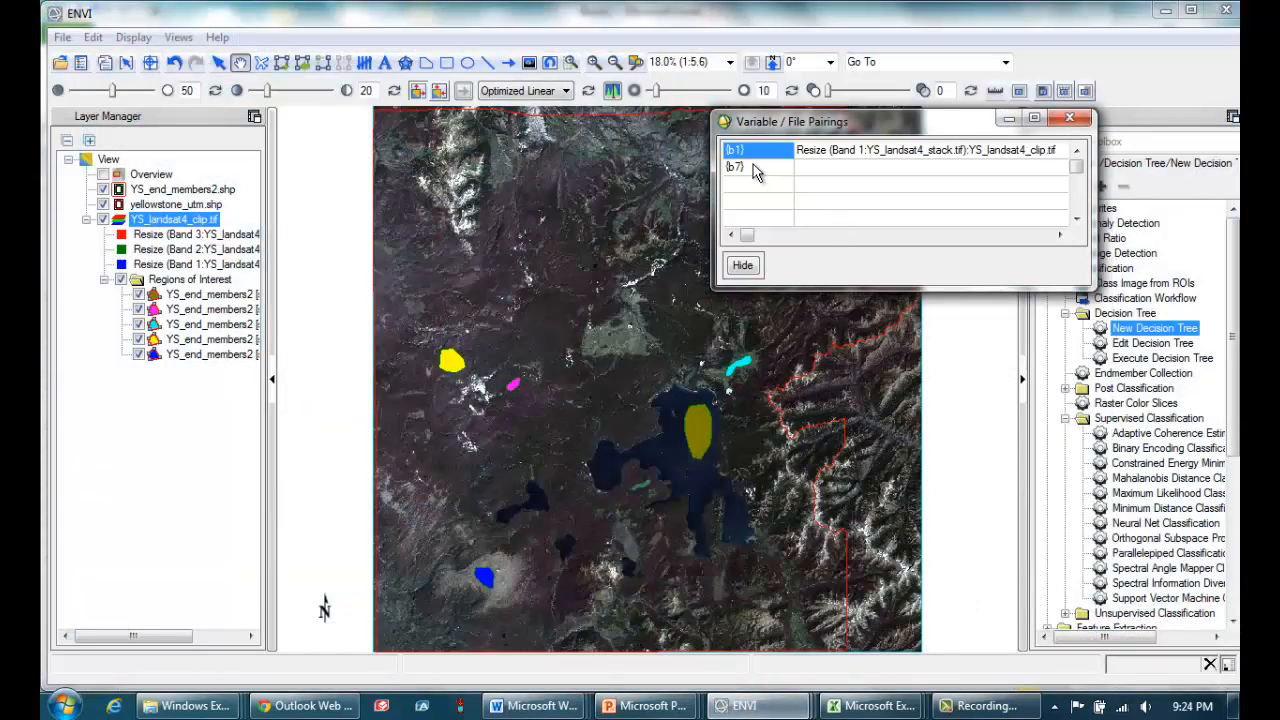
pyautogui.click(757, 168)
pyautogui.scroll(-5, 472, 240)
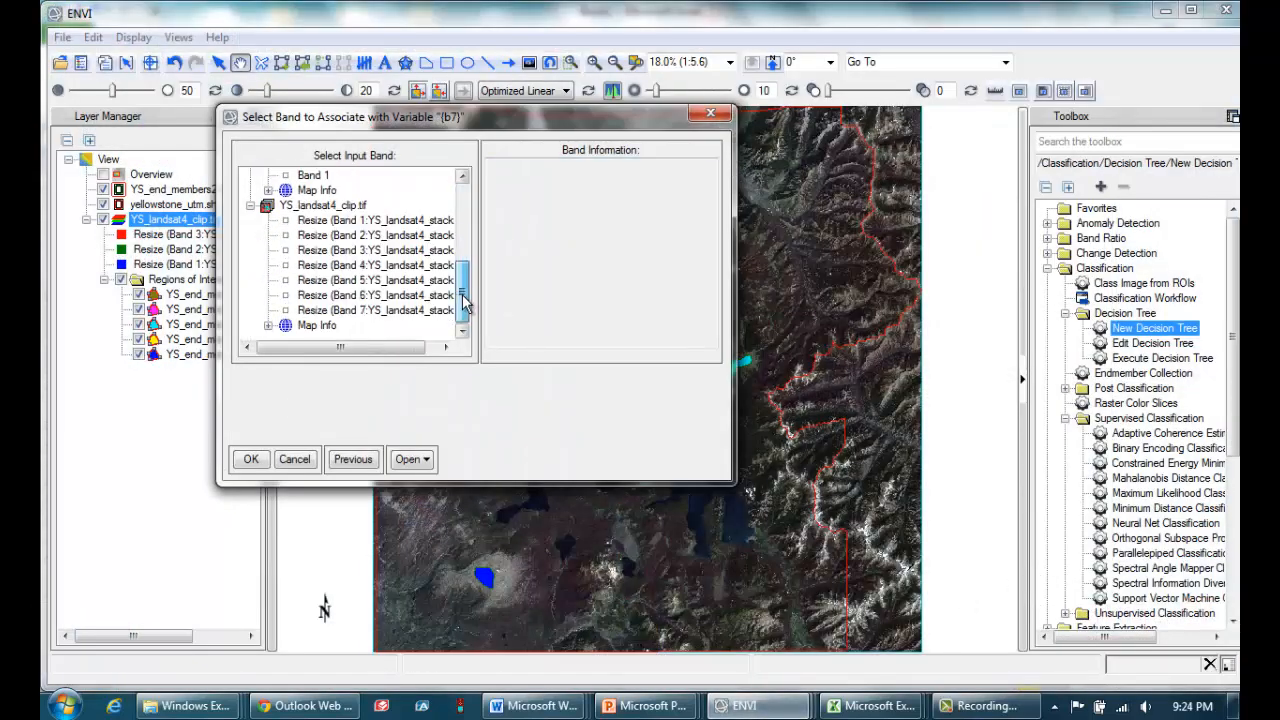
pyautogui.click(362, 312)
pyautogui.click(262, 459)
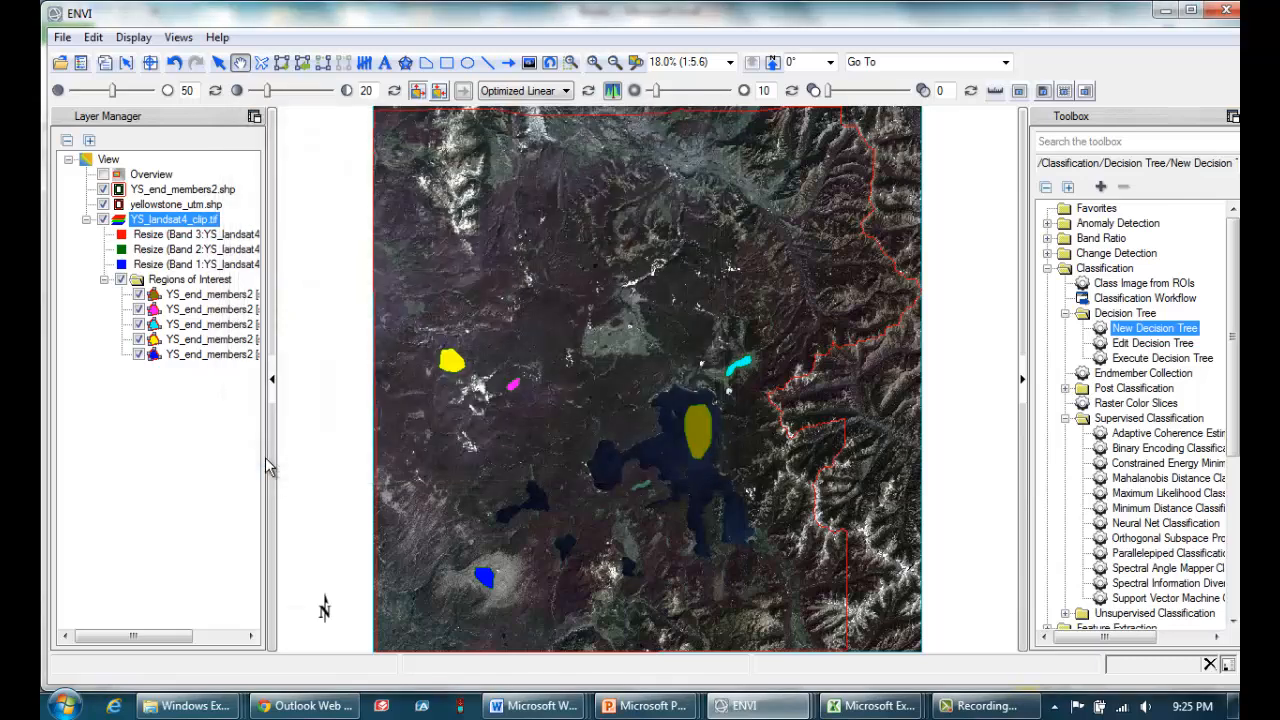
# Bring the decision tree window in front of Excel's Book2 and reposition it so the criteria table stays readable.
pyautogui.moveTo(742, 705)
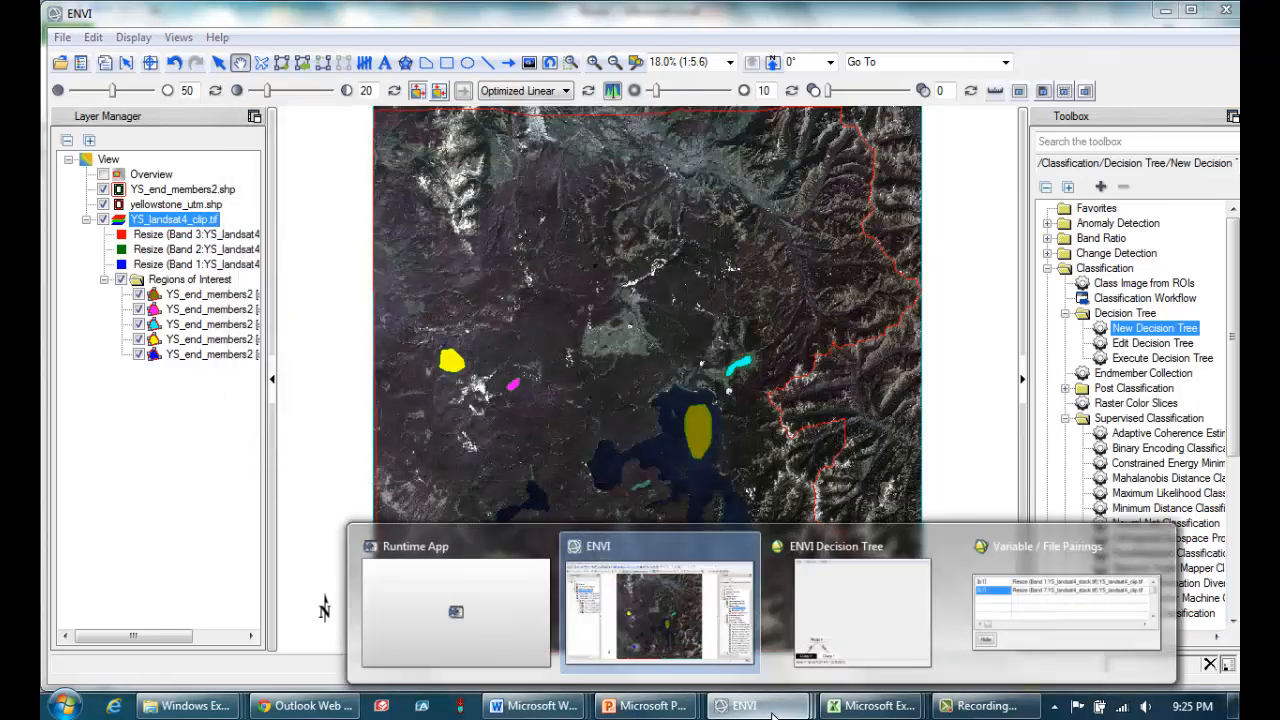
pyautogui.click(829, 609)
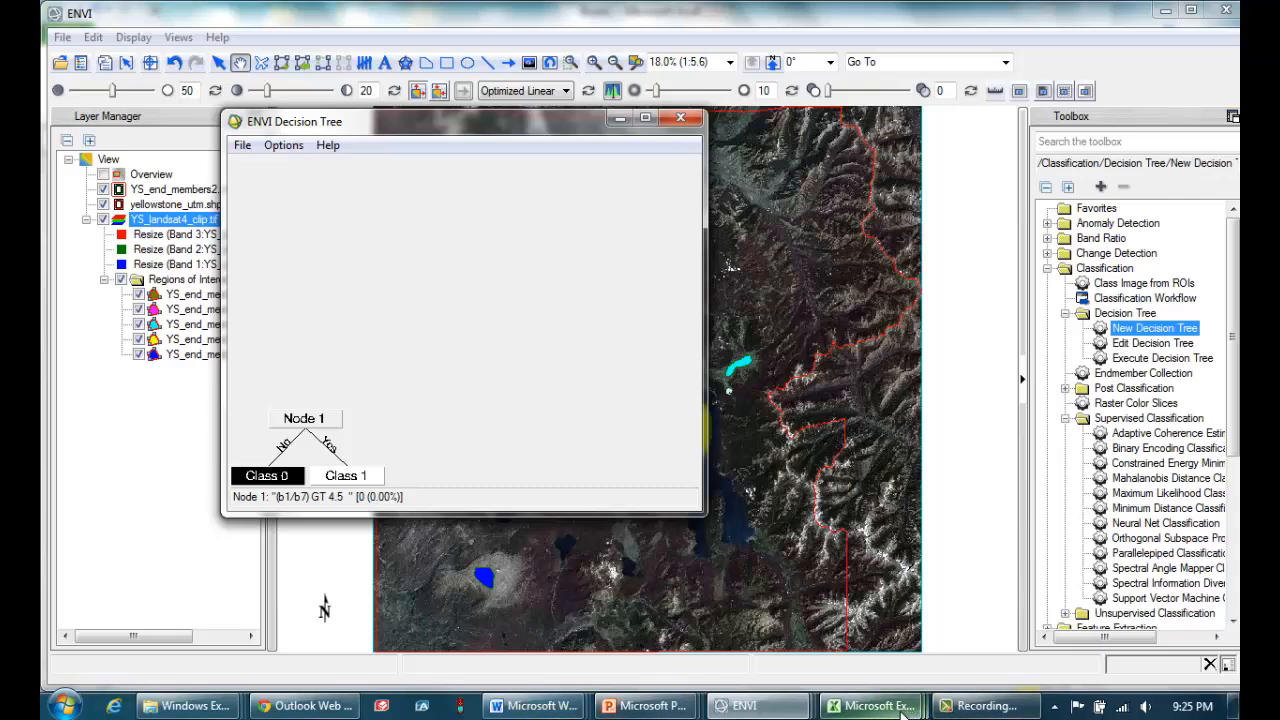
pyautogui.moveTo(870, 705)
pyautogui.click(1014, 611)
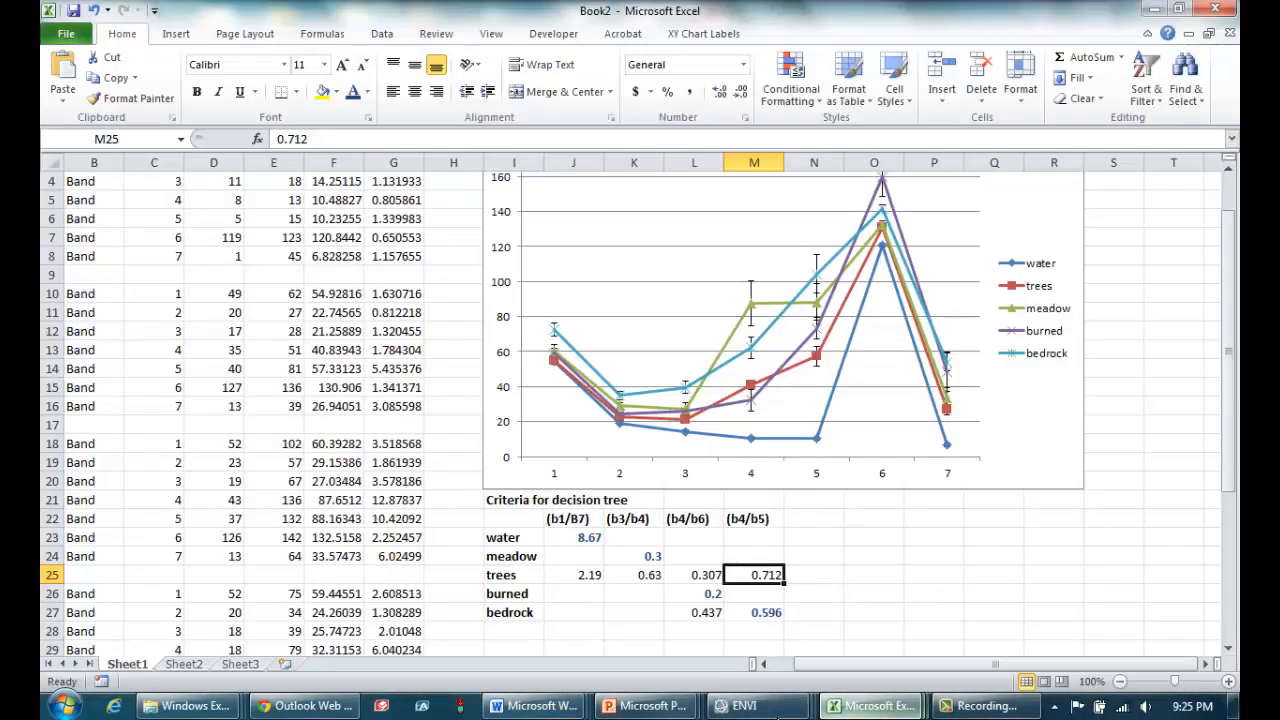
pyautogui.moveTo(786, 716)
pyautogui.click(826, 624)
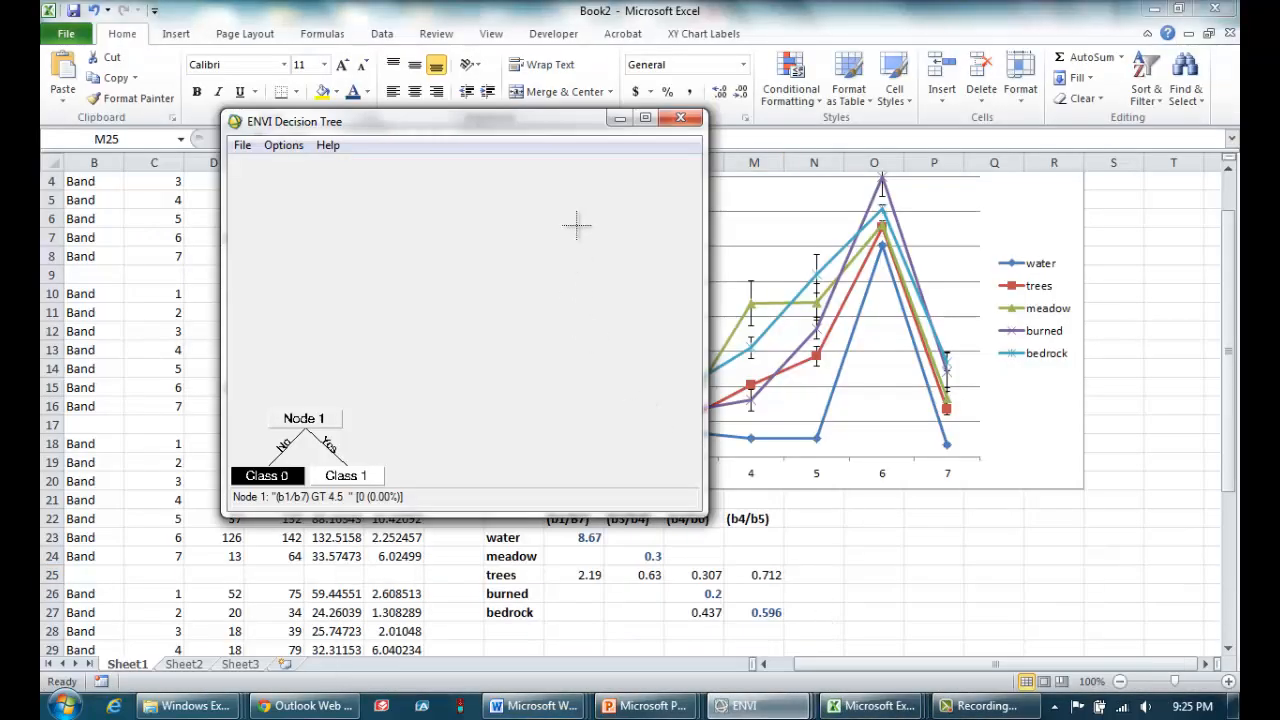
pyautogui.moveTo(513, 125); pyautogui.dragTo(445, 90)
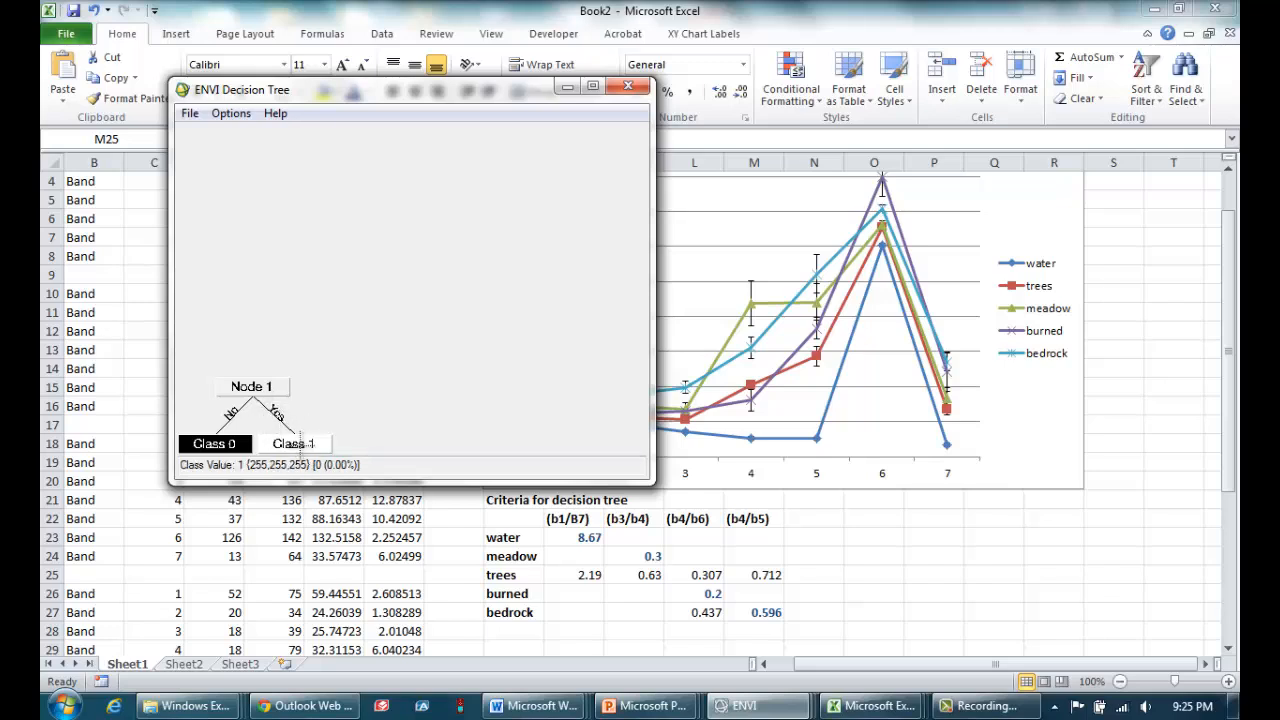
# Rename Class 1 on Node 1's Yes branch as water and colour it blue.
pyautogui.click(300, 443)
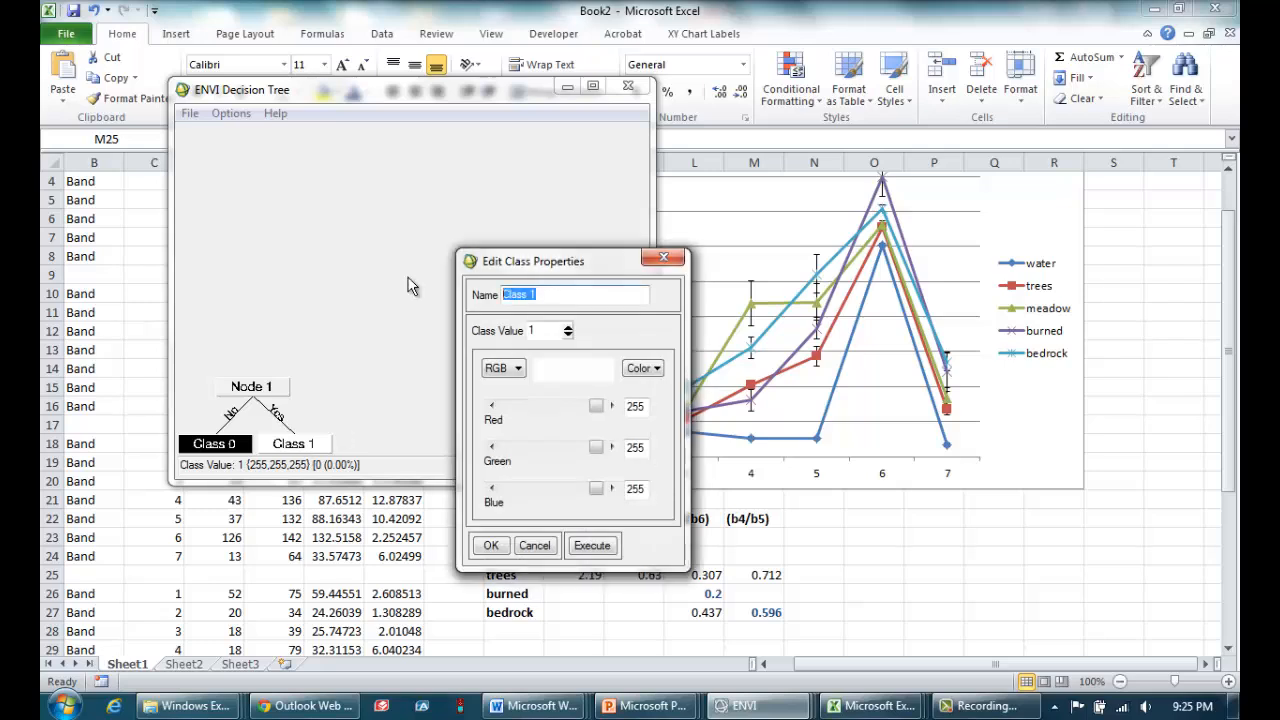
pyautogui.write('water')
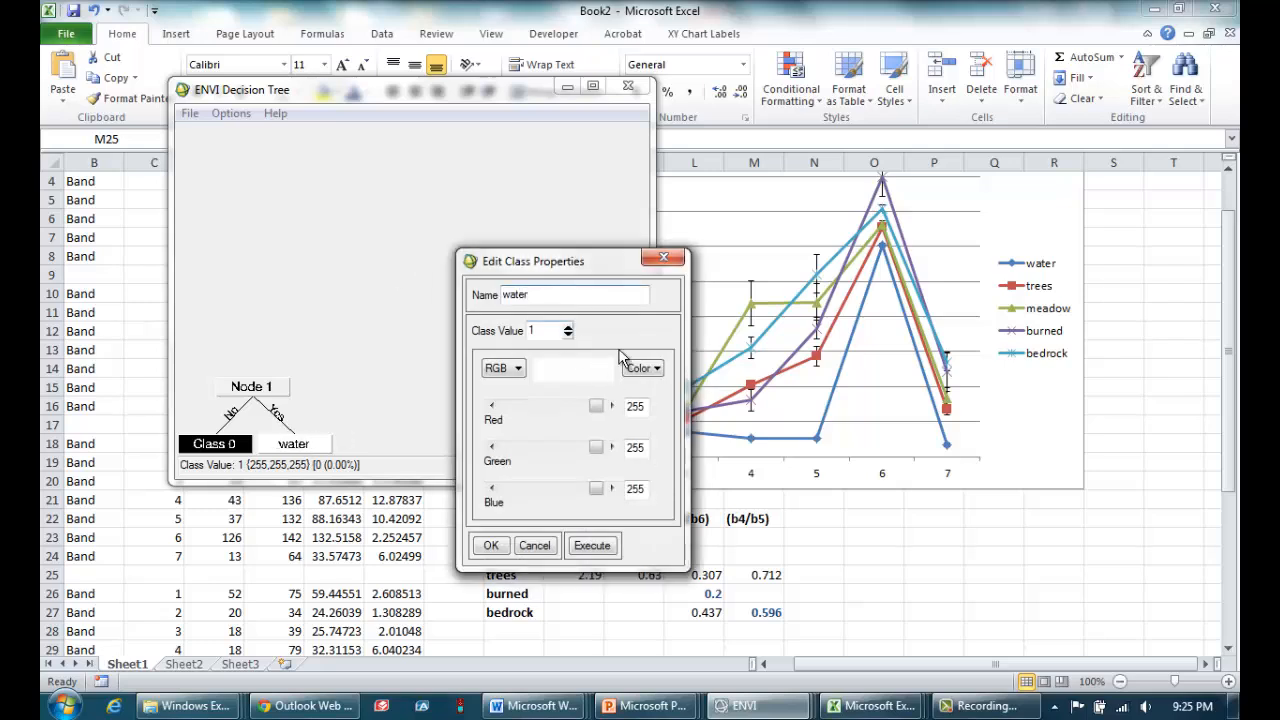
pyautogui.click(646, 370)
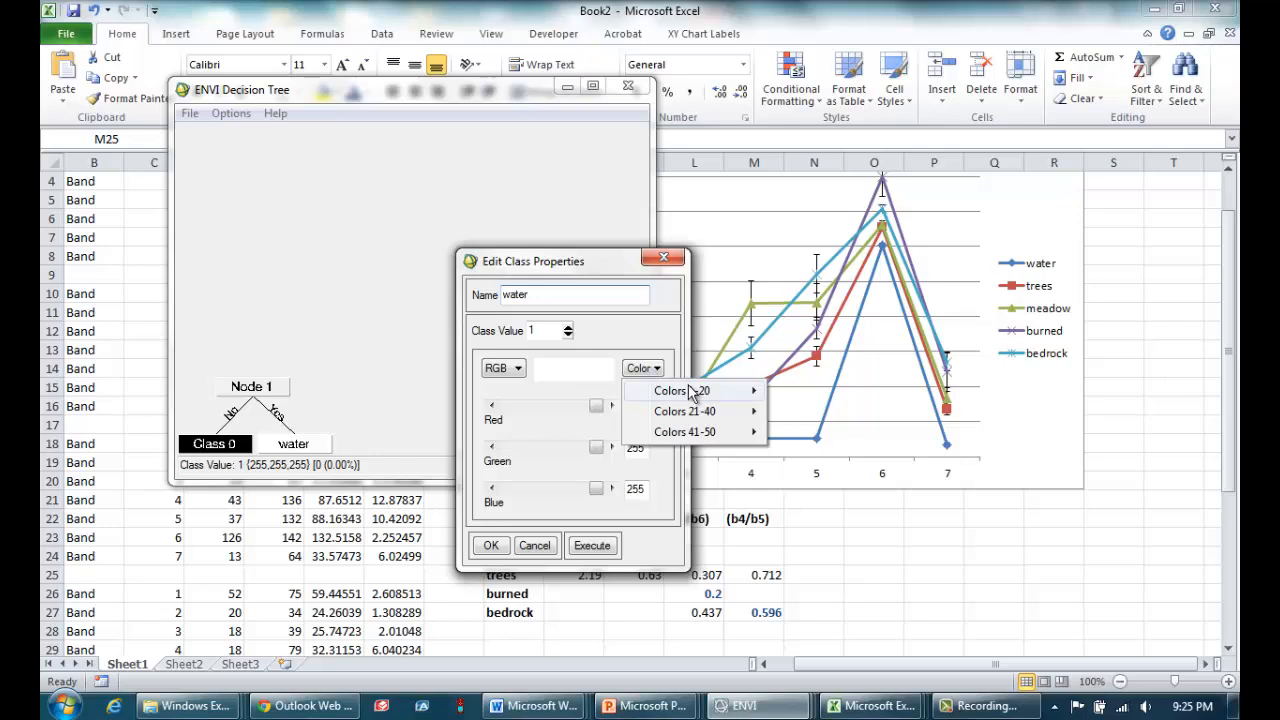
pyautogui.moveTo(700, 391)
pyautogui.click(802, 397)
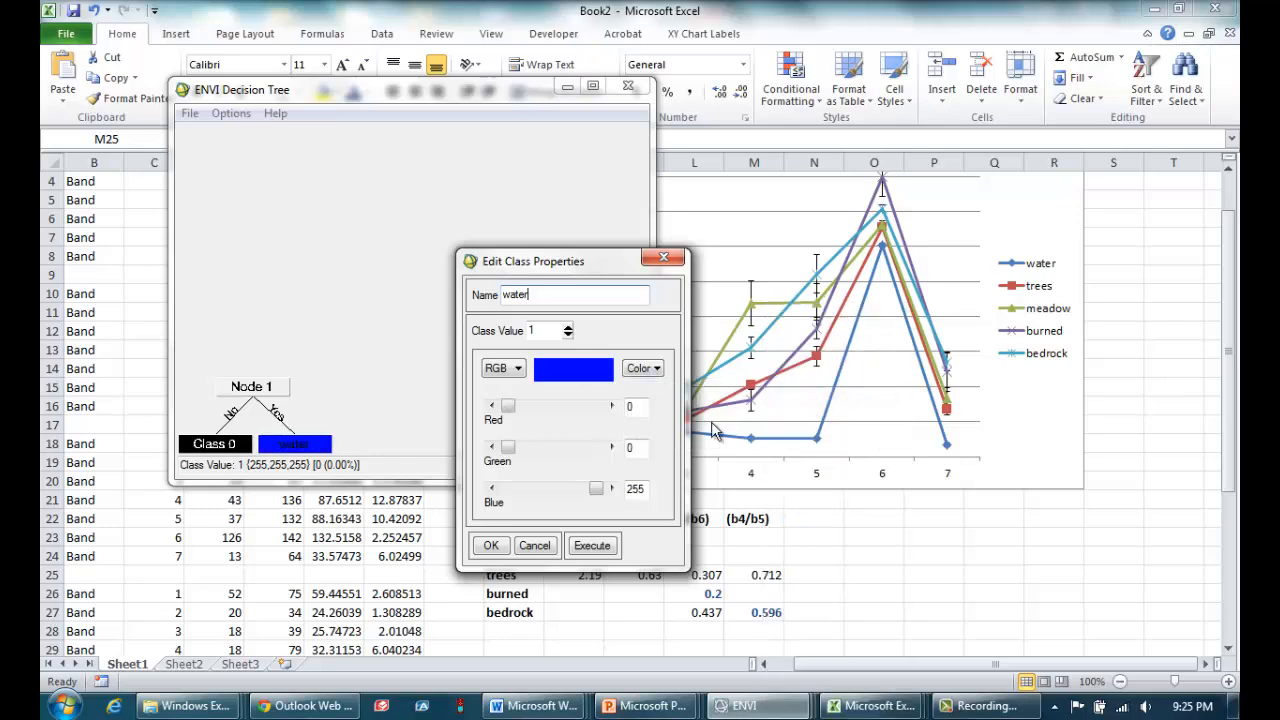
pyautogui.click(491, 547)
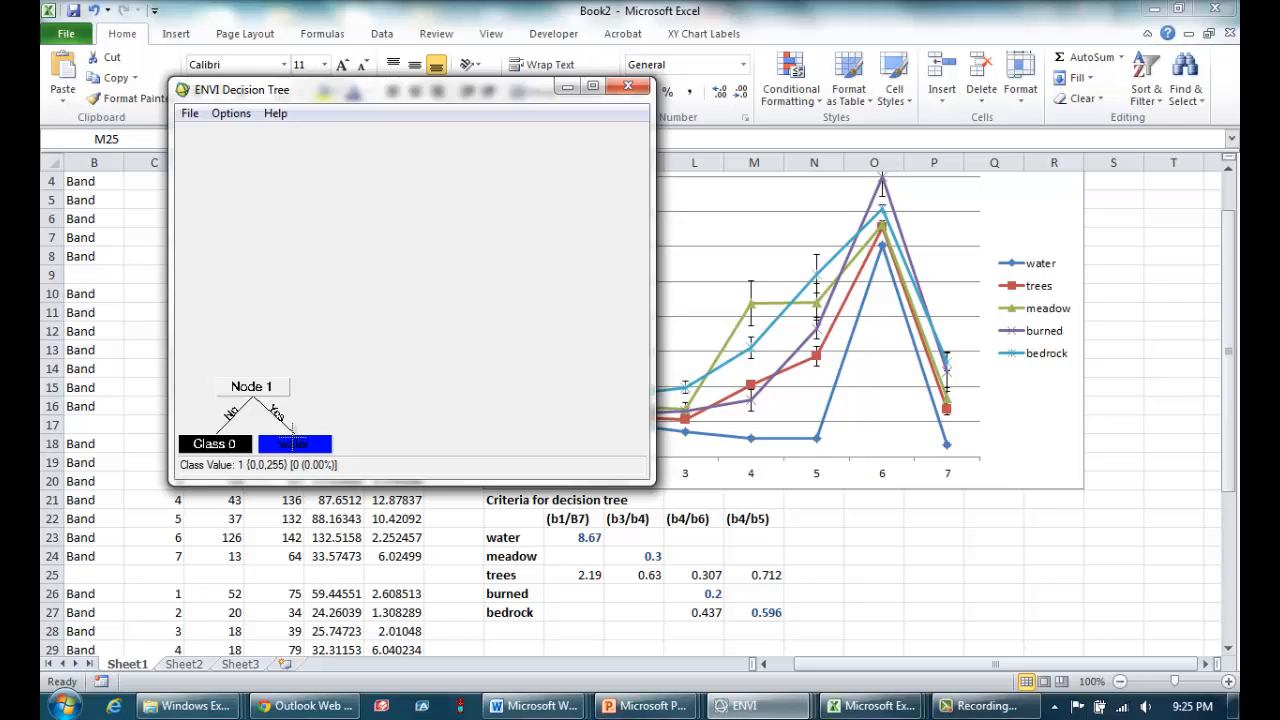
# Add children to Class 0 on Node 1's No branch and name the new decision Node 2.
pyautogui.rightClick(219, 451)
pyautogui.click(270, 459)
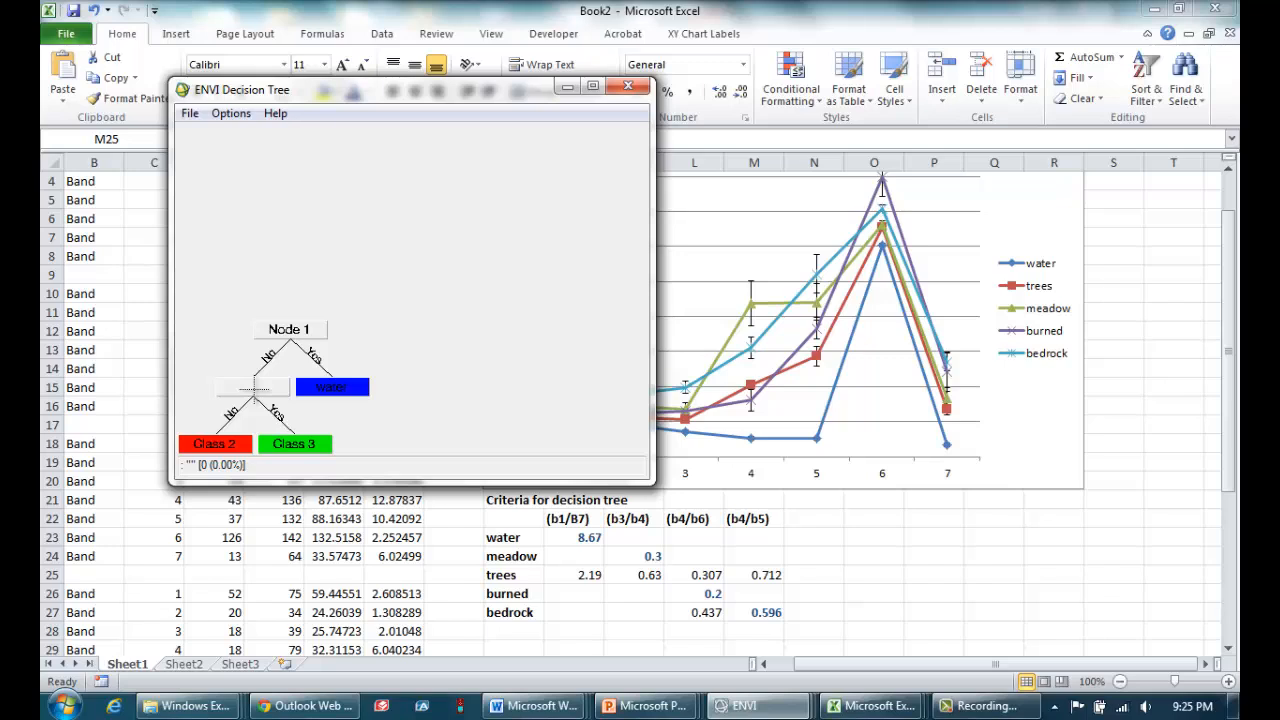
pyautogui.click(254, 388)
pyautogui.click(536, 298)
pyautogui.press('BackSpace')
pyautogui.press('BackSpace')
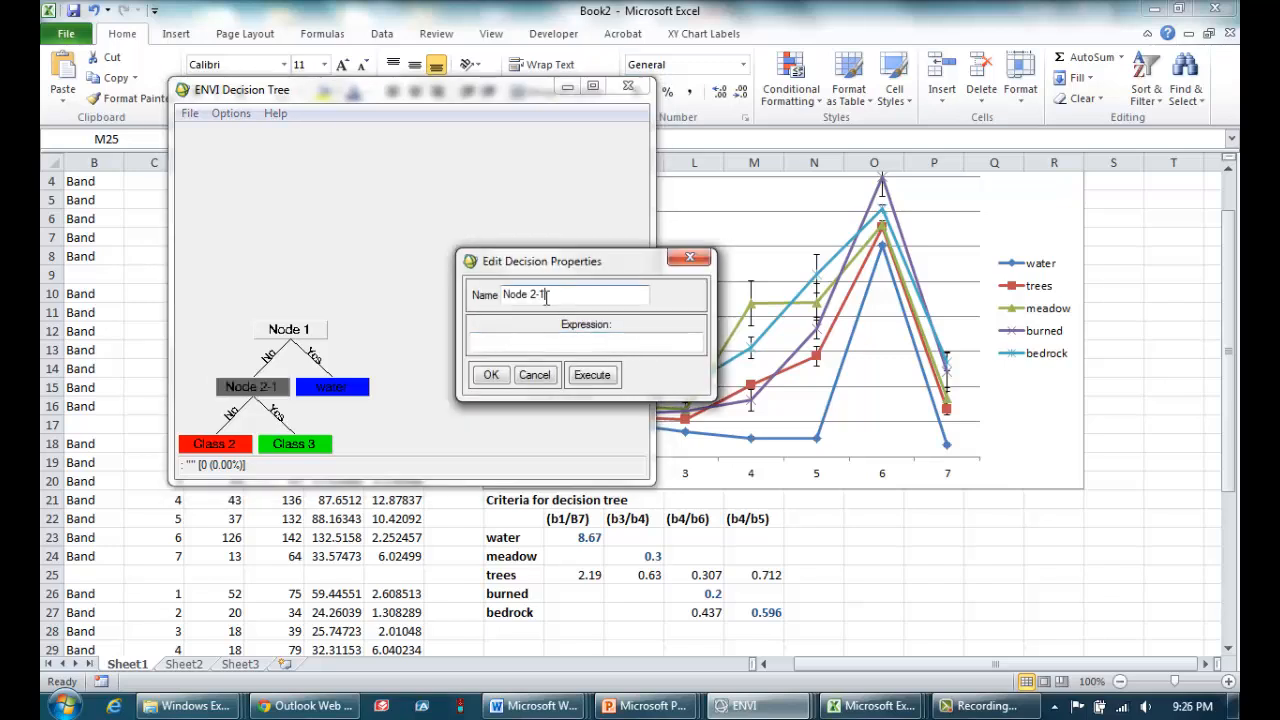
# Set Node 2's decision expression to (b3/b4) LT 0.5 and accept it.
pyautogui.click(544, 343)
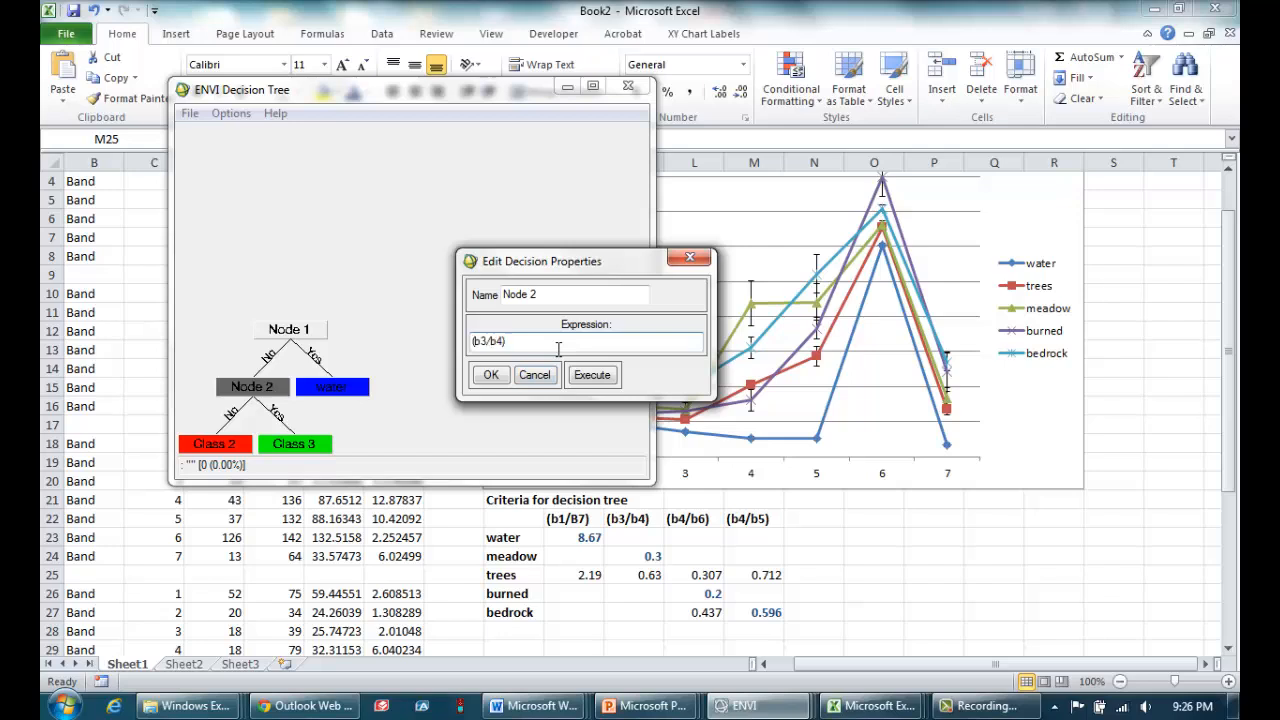
pyautogui.write('LT0.5')
pyautogui.click(527, 343)
pyautogui.click(497, 380)
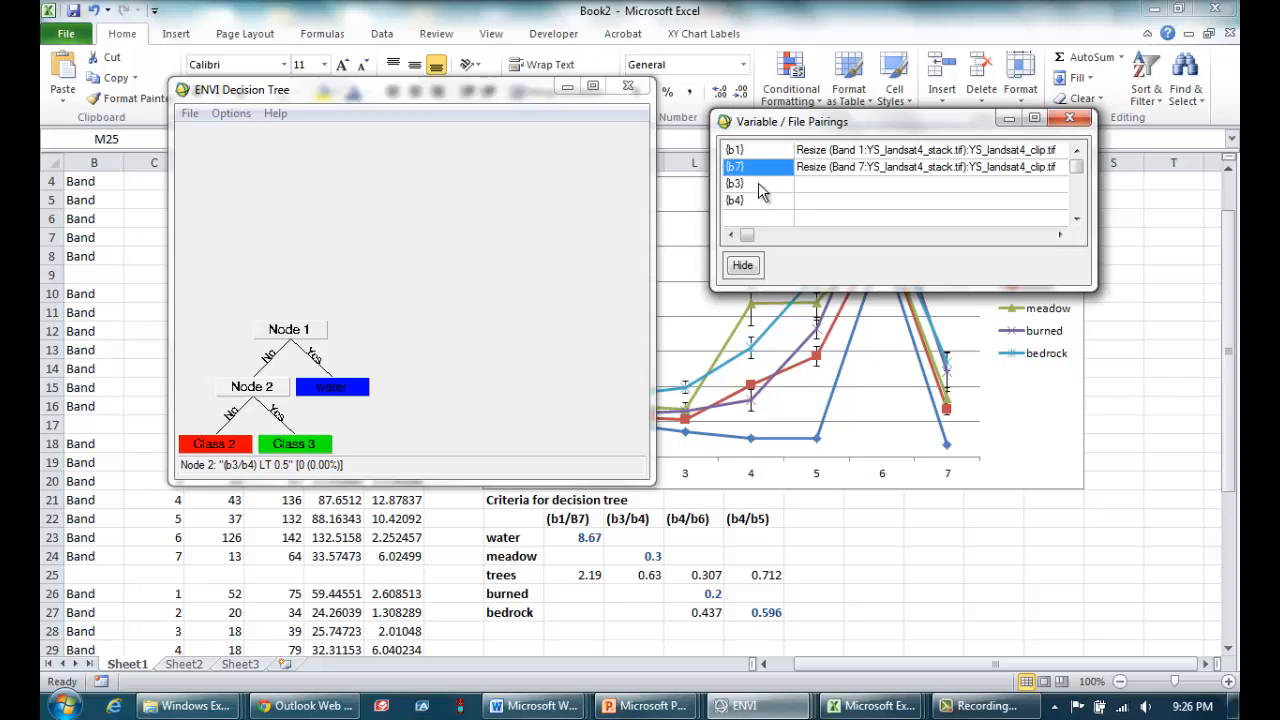
# Pair variable b3 with the Band 3 resize layer of YS_landsat4_clip.tif.
pyautogui.click(752, 182)
pyautogui.scroll(-4, 476, 333)
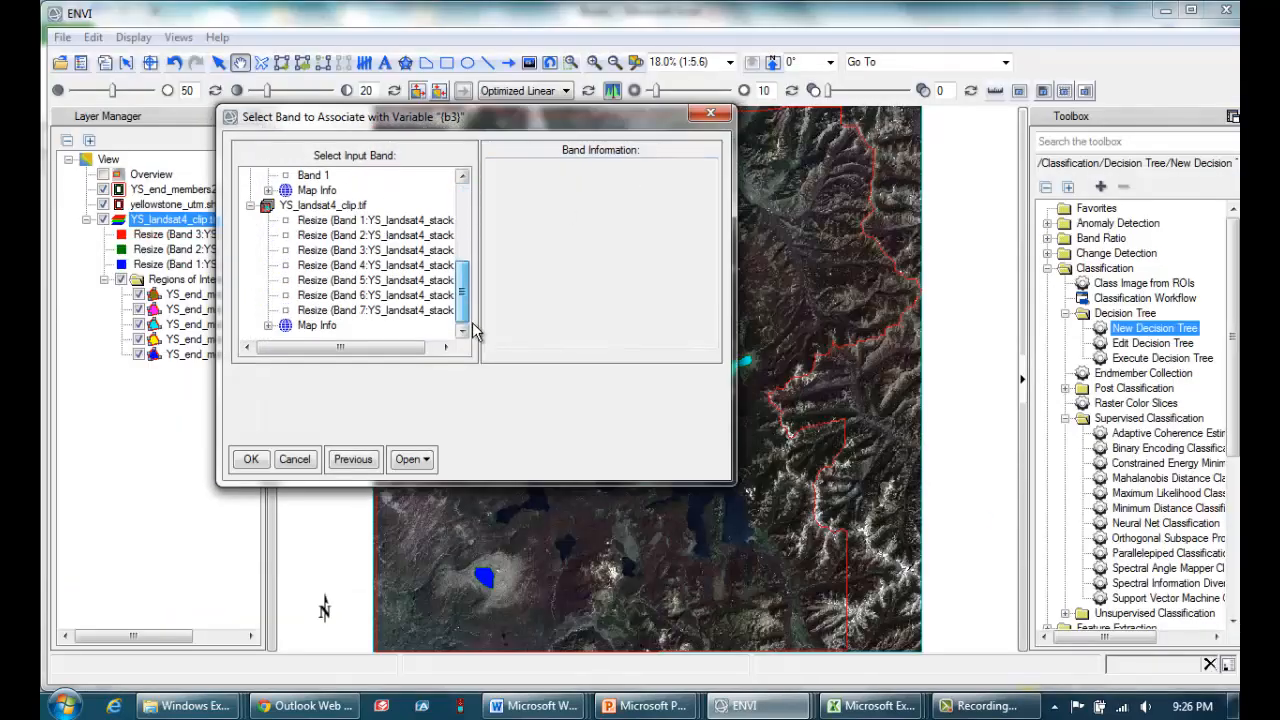
pyautogui.click(375, 250)
pyautogui.click(251, 459)
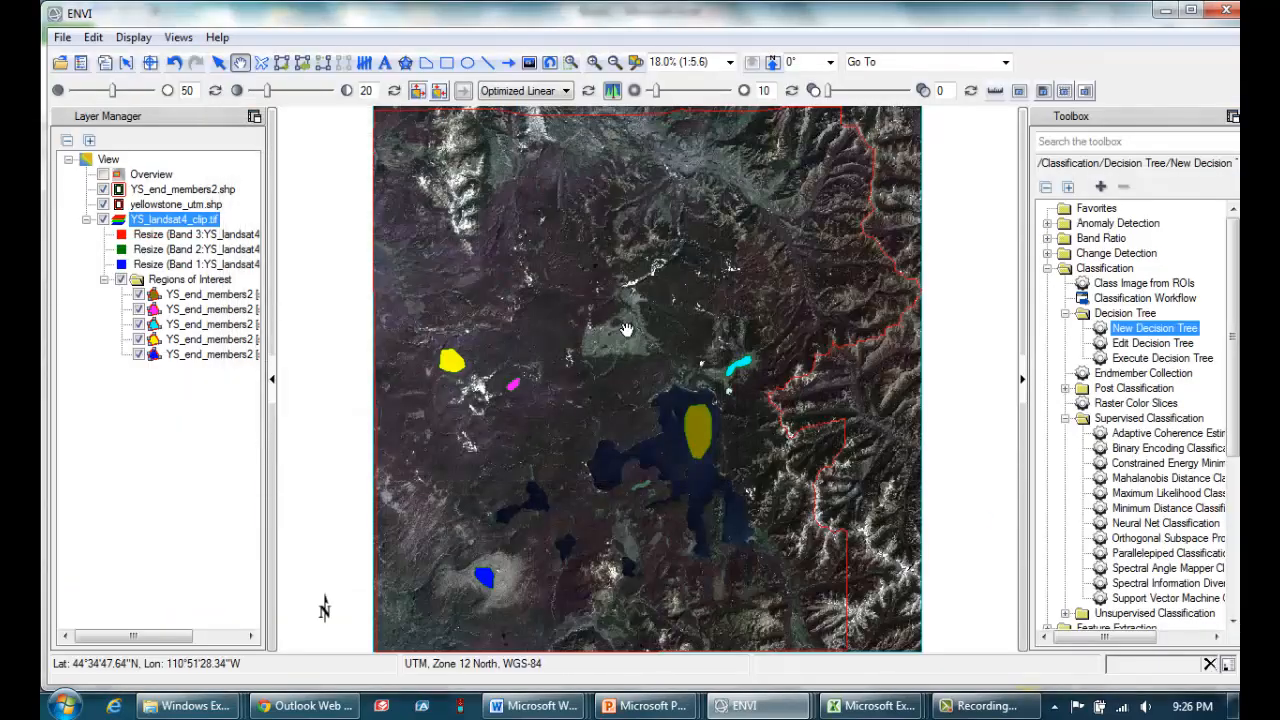
# Return to the variable/file pairings and pair b4 with the Band 4 resize layer of YS_landsat4_clip.tif.
pyautogui.moveTo(740, 705)
pyautogui.click(1057, 620)
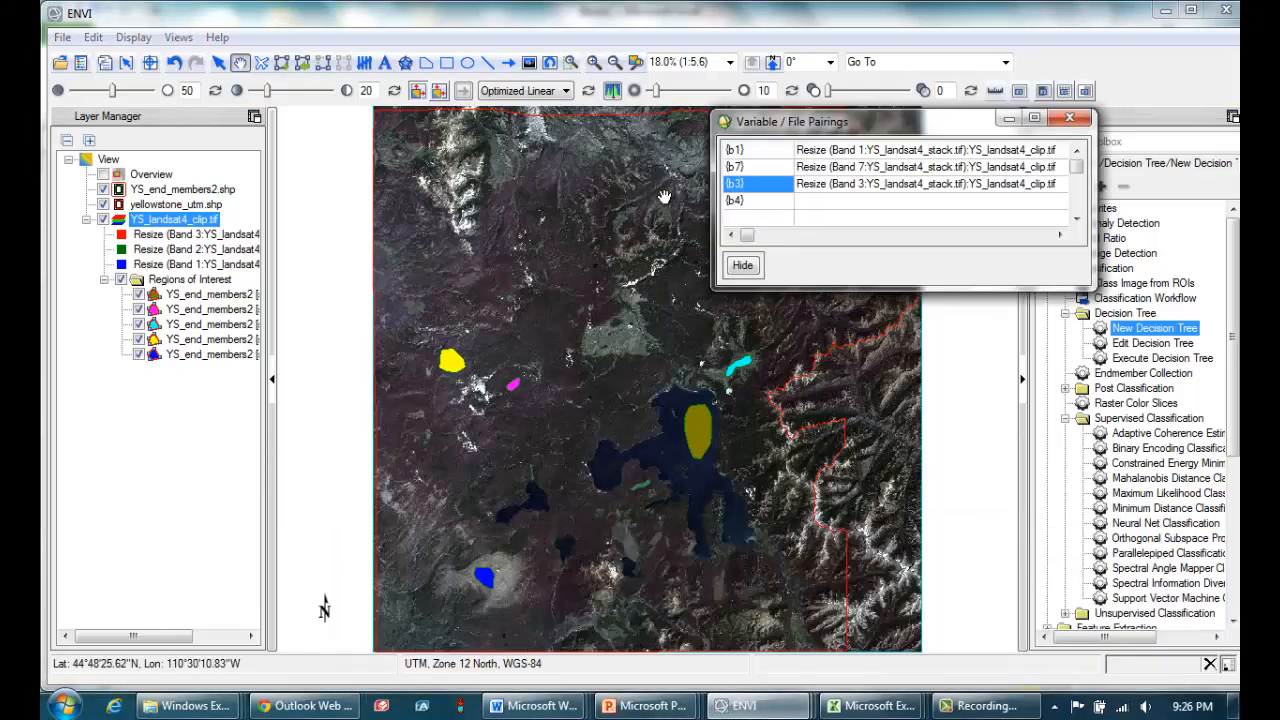
pyautogui.click(757, 201)
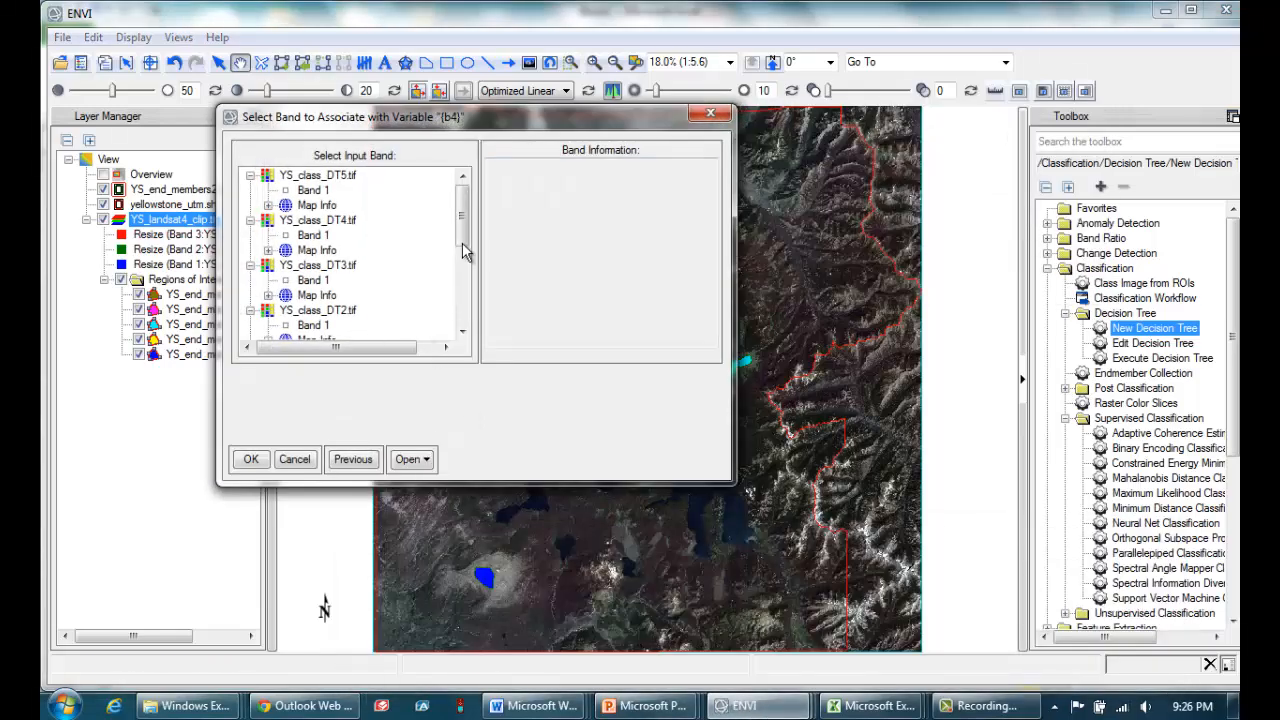
pyautogui.scroll(-5, 462, 250)
pyautogui.click(375, 265)
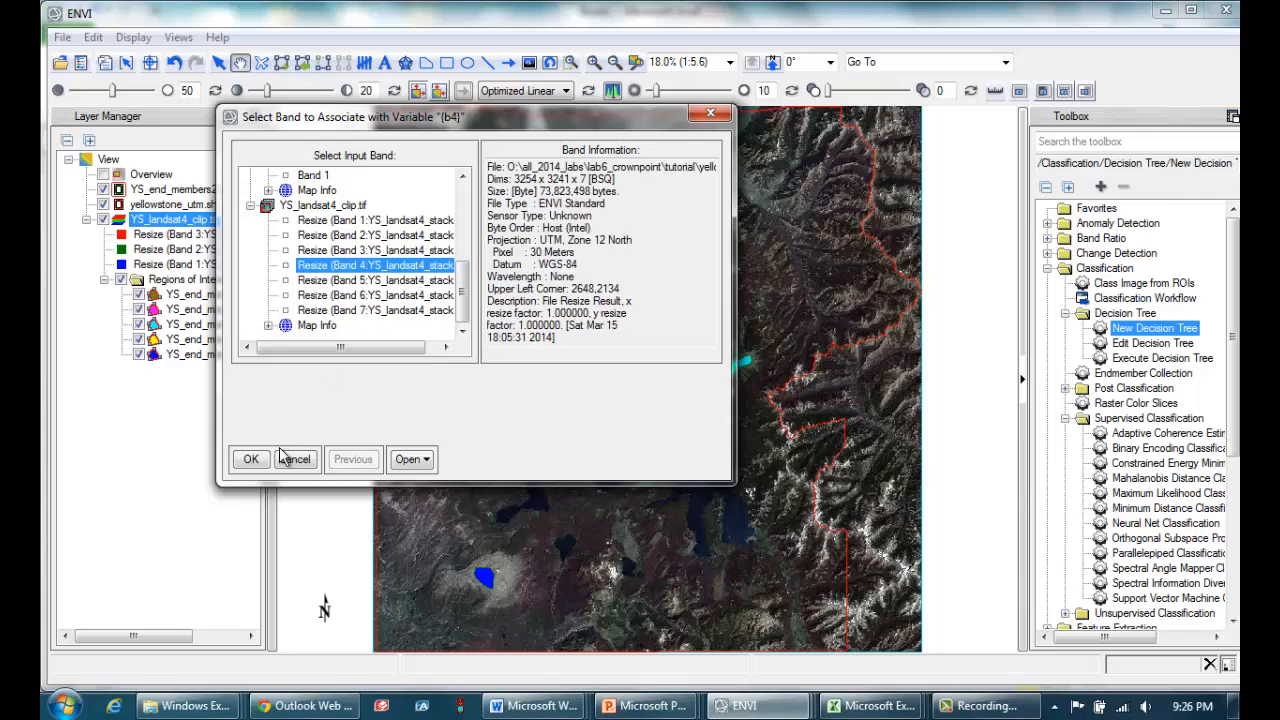
pyautogui.click(251, 459)
# Switch to Excel's Book2 and bring the decision tree window in front of its criteria table.
pyautogui.moveTo(740, 705)
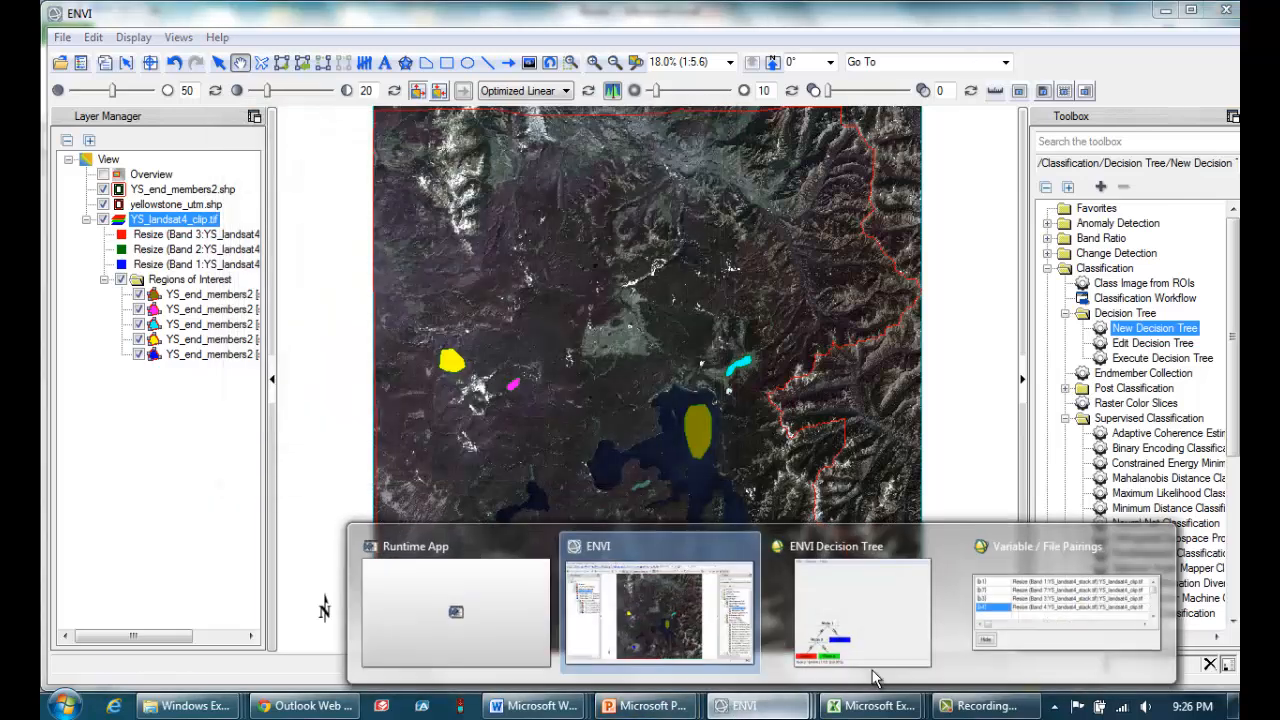
pyautogui.click(880, 612)
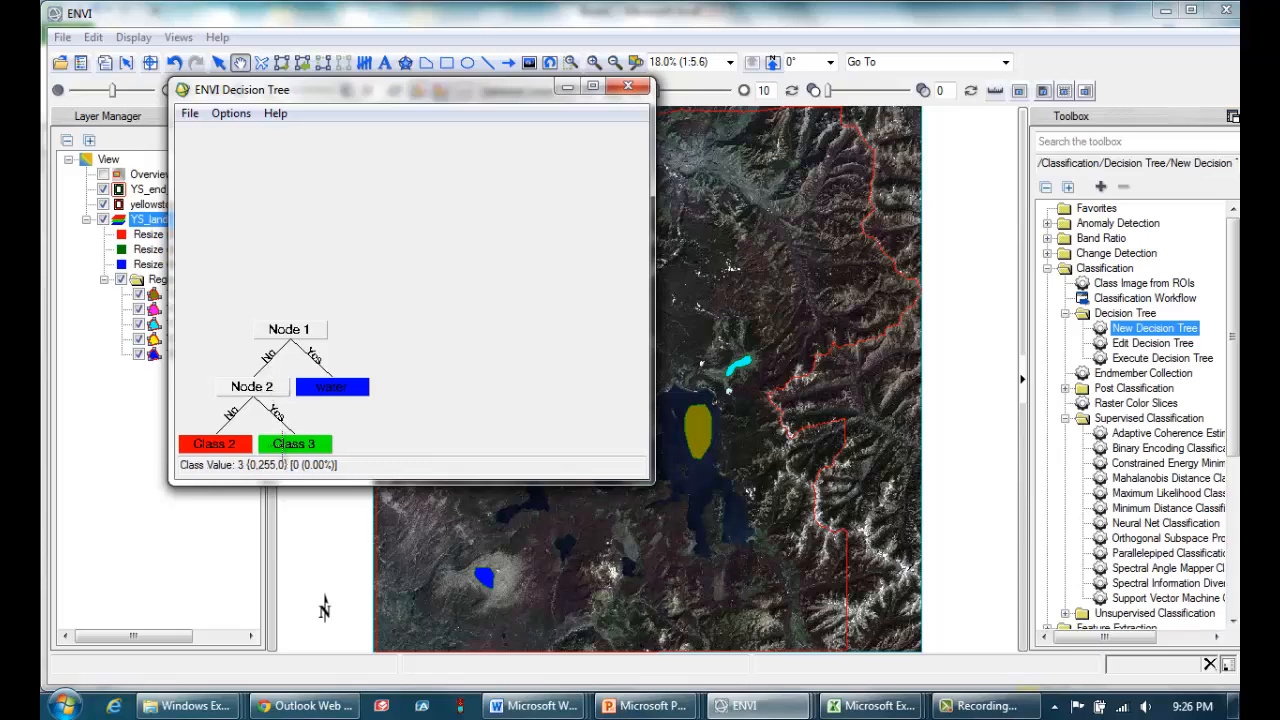
pyautogui.moveTo(870, 705)
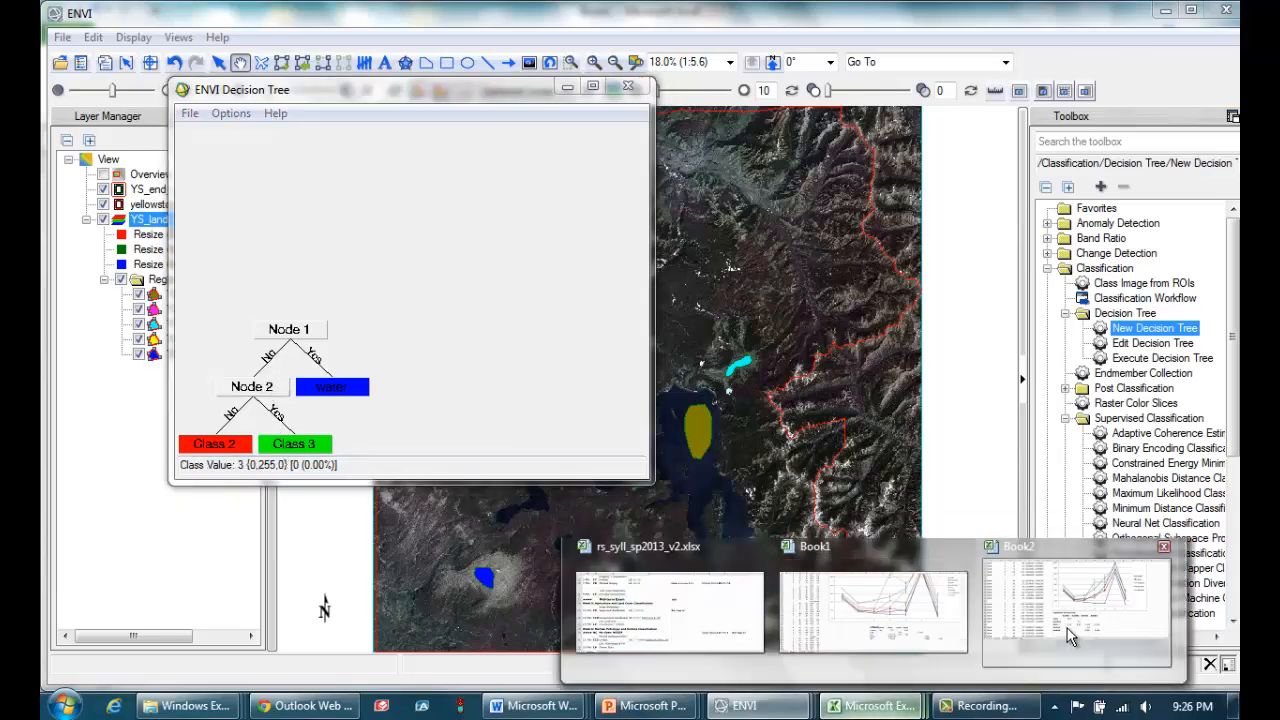
pyautogui.click(1068, 636)
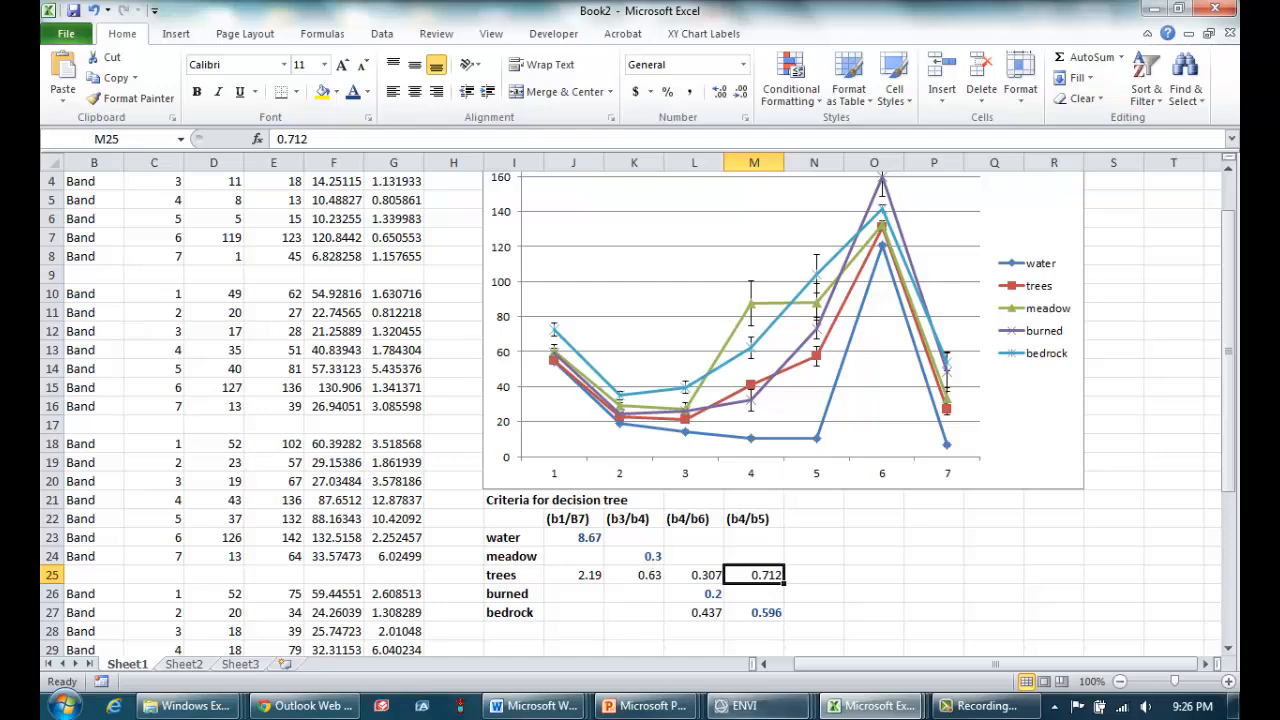
pyautogui.moveTo(768, 712)
pyautogui.click(775, 645)
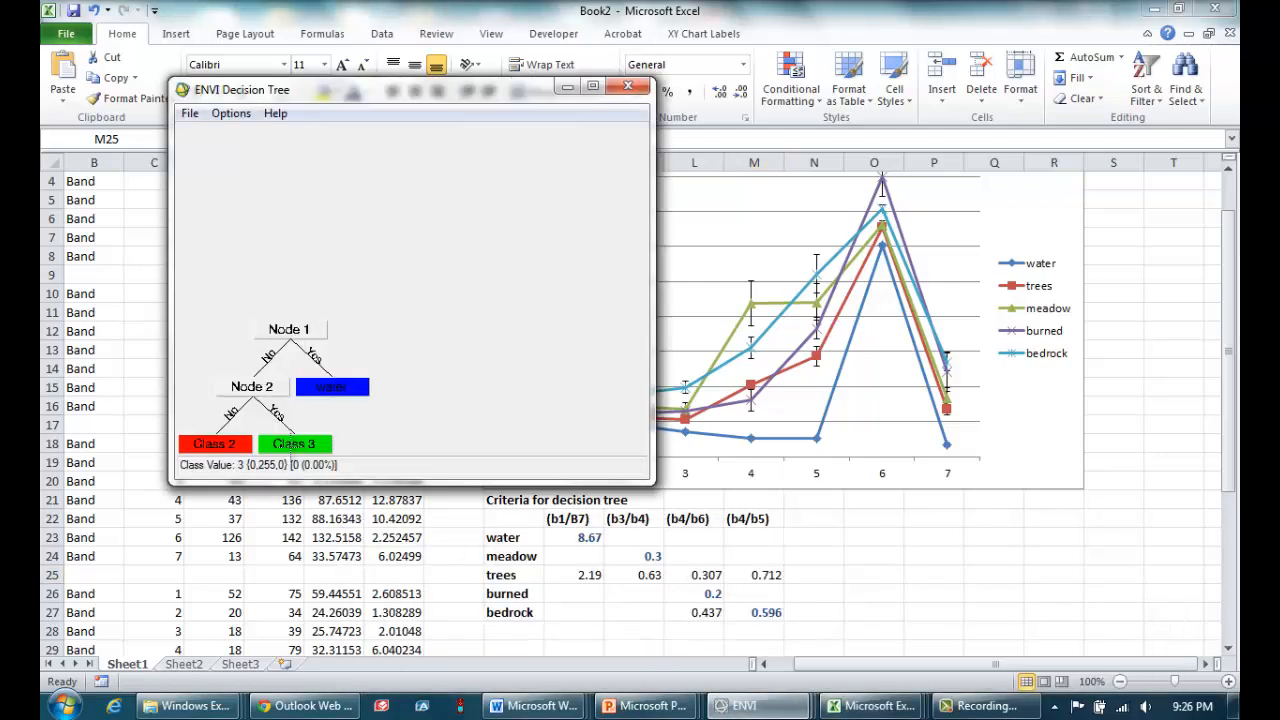
# Rename Class 3 on Node 2's Yes branch as meadow and accept the class properties.
pyautogui.click(293, 443)
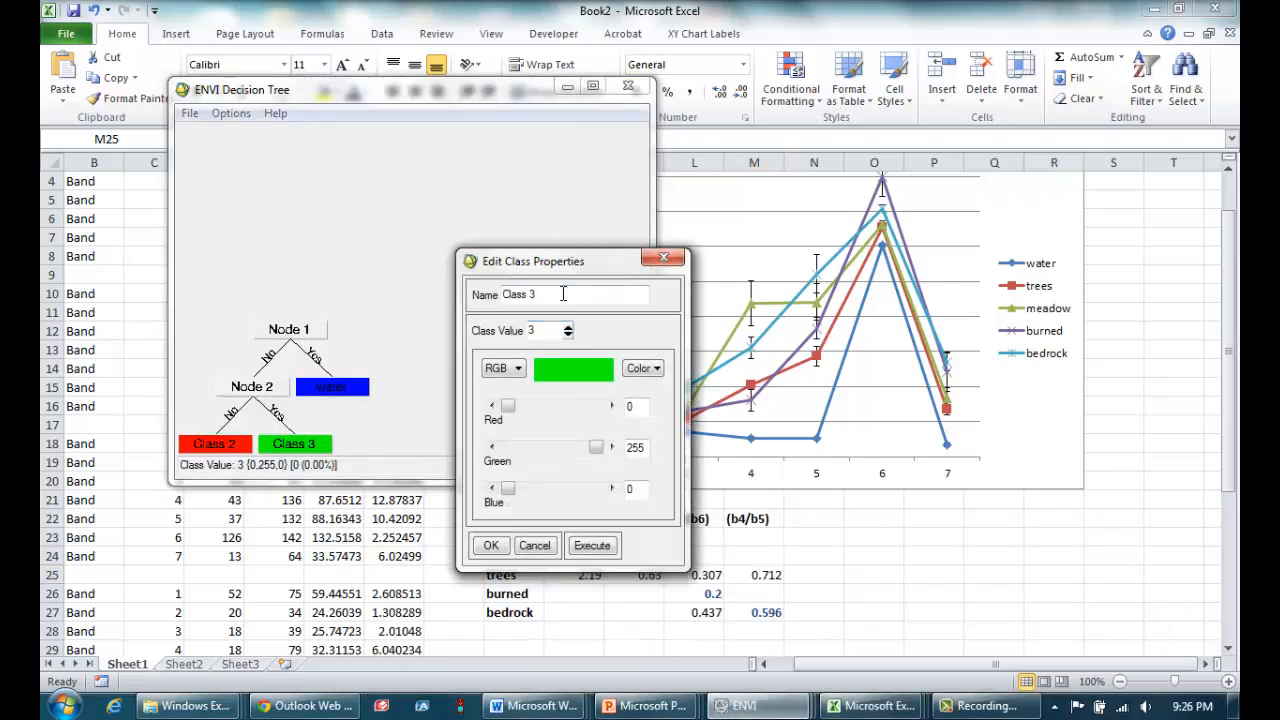
pyautogui.write('meadow')
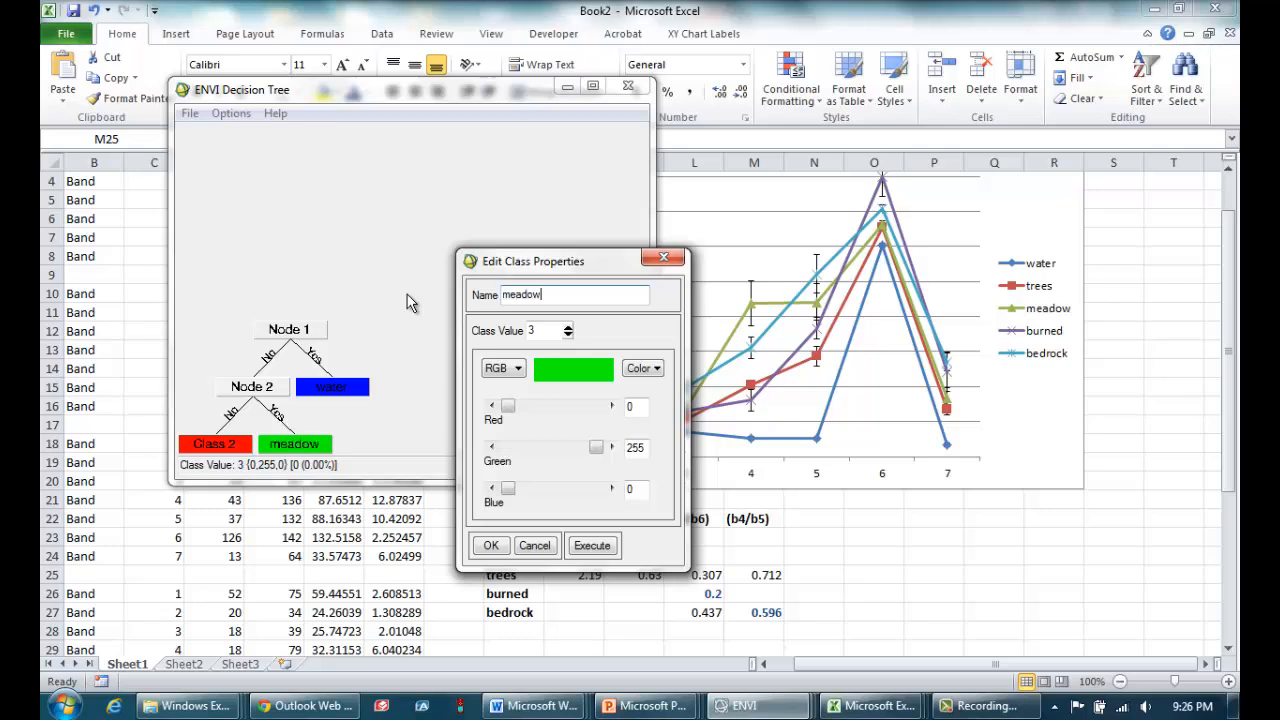
pyautogui.click(494, 544)
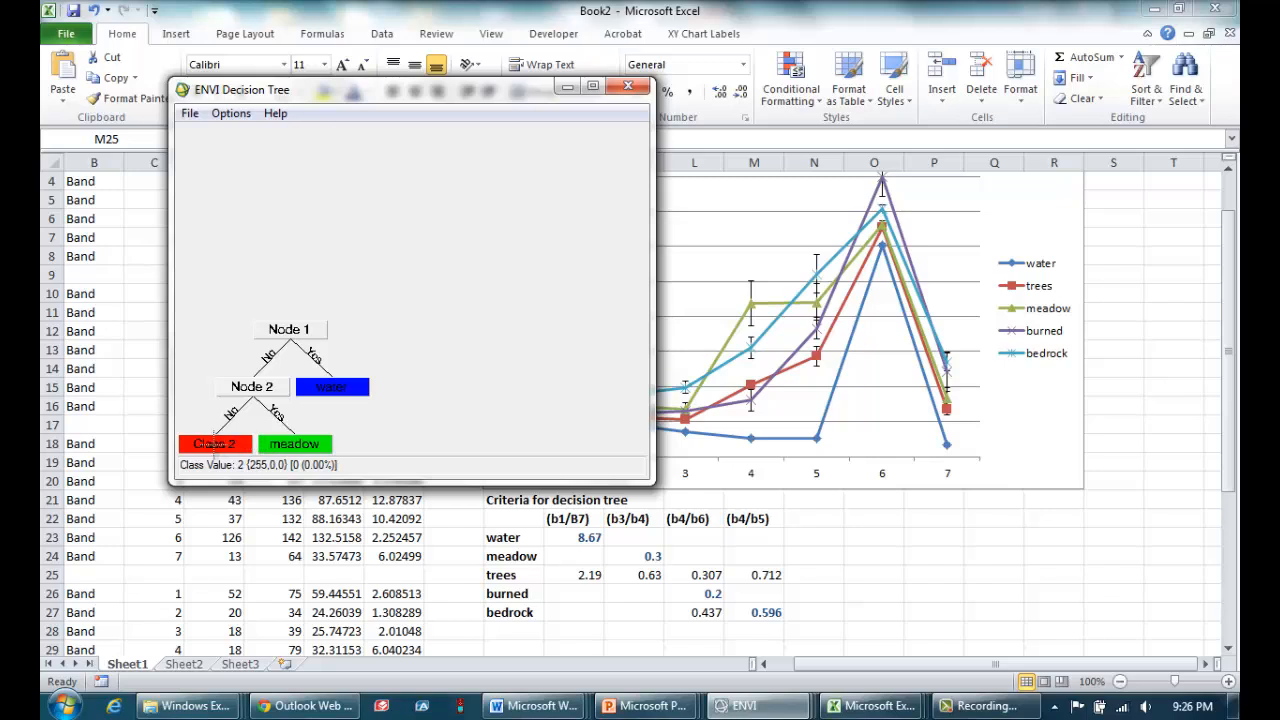
# Add children to Class 2 on Node 2's No branch and name the new decision Node 3.
pyautogui.rightClick(195, 443)
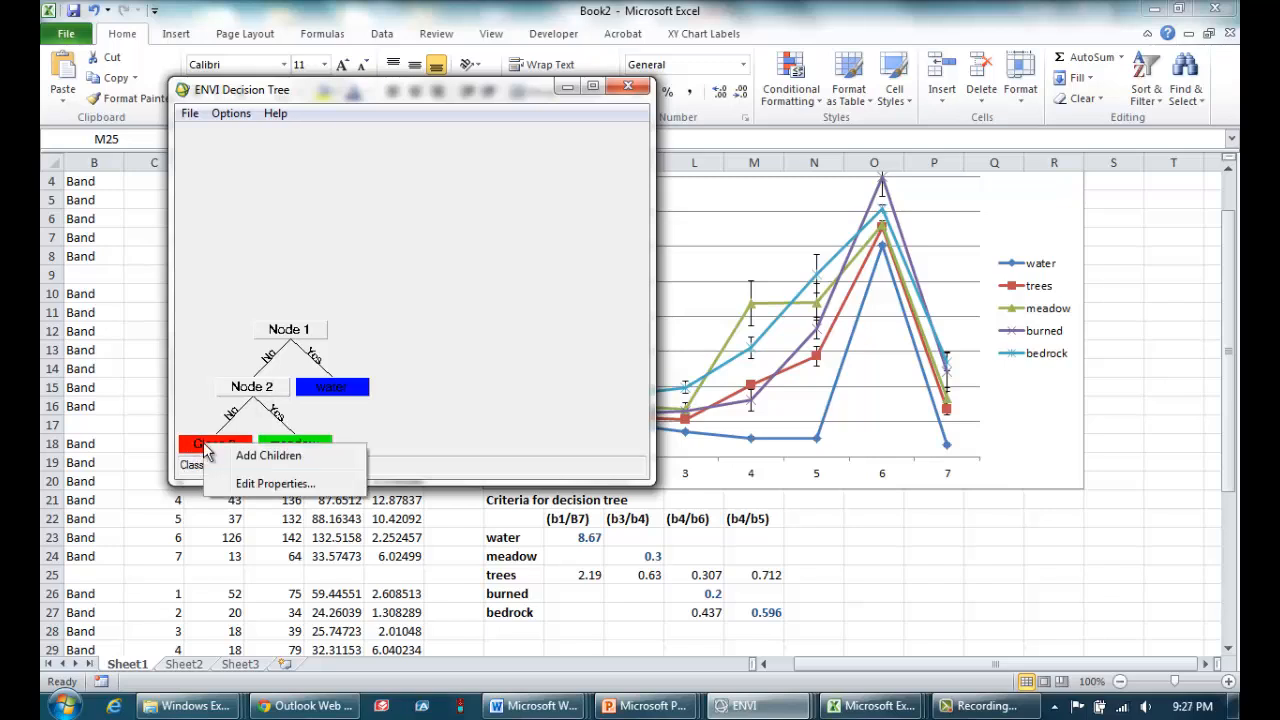
pyautogui.click(246, 458)
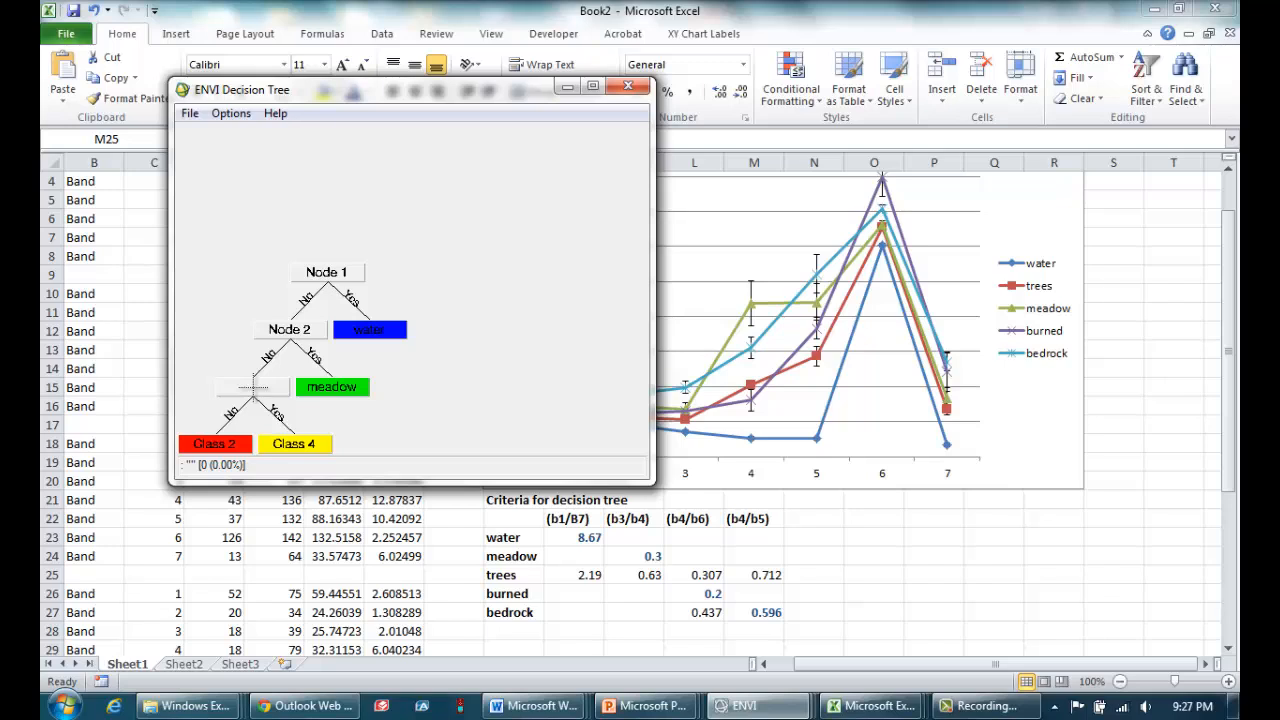
pyautogui.doubleClick(253, 386)
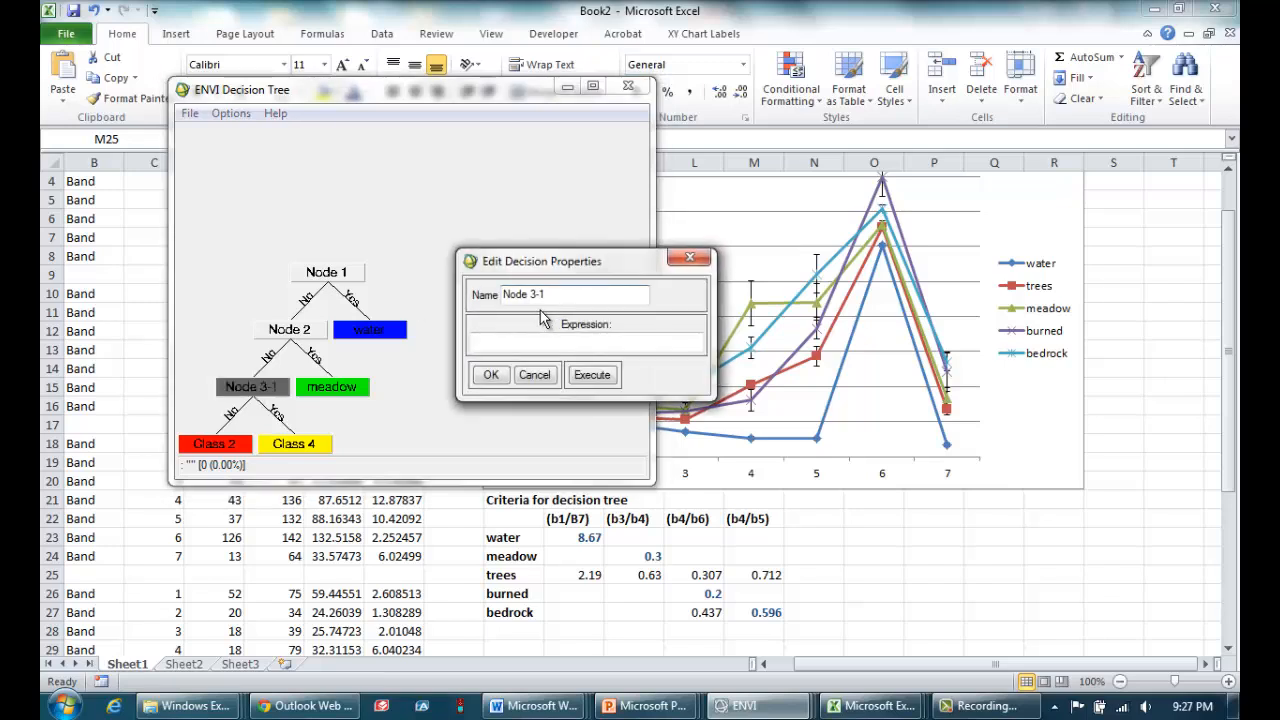
pyautogui.press('BackSpace')
pyautogui.press('BackSpace')
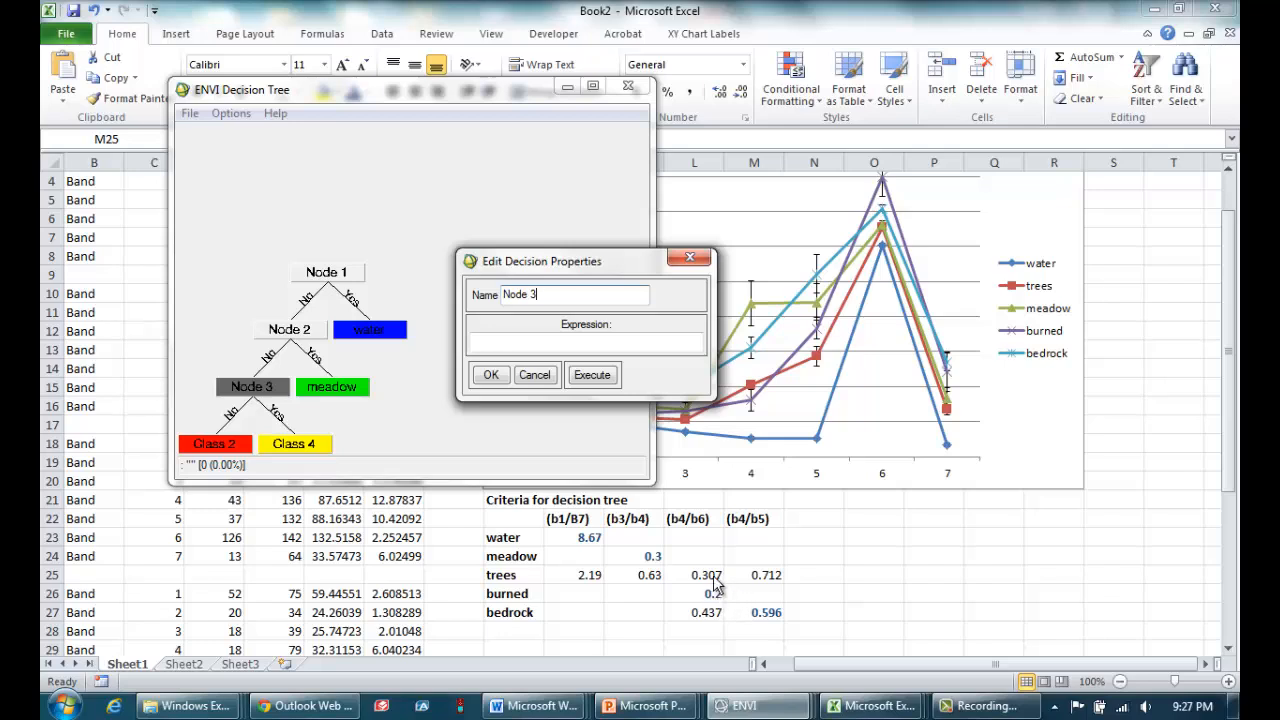
# Set Node 3's decision expression to (b4/b6) LT 0.26, using the LT operator instead of <, and accept it.
pyautogui.click(574, 343)
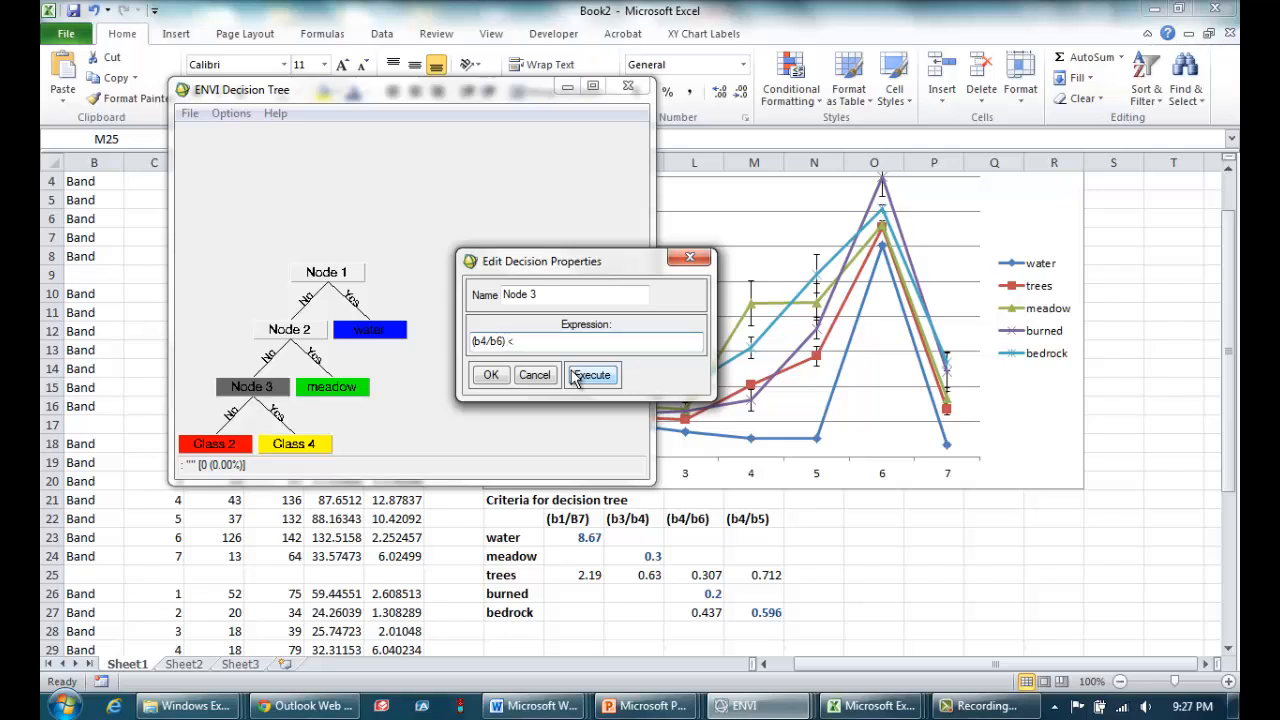
pyautogui.write('0.')
pyautogui.press('BackSpace')
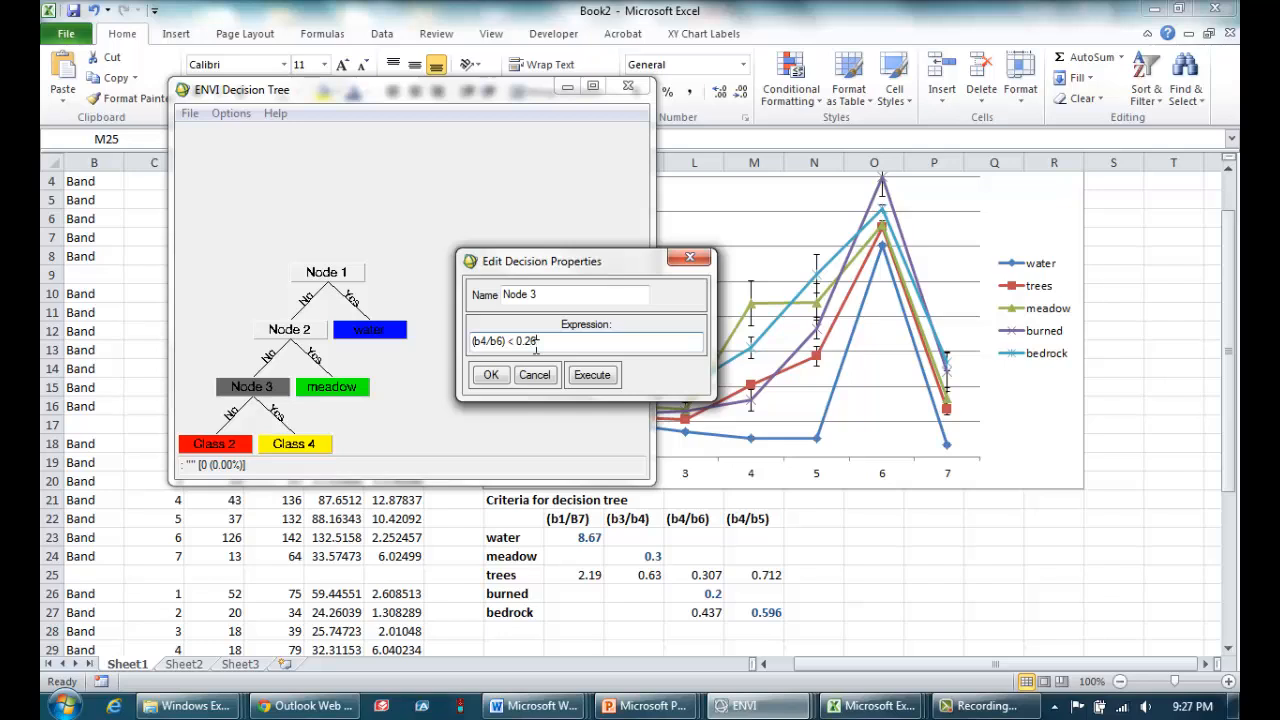
pyautogui.click(495, 376)
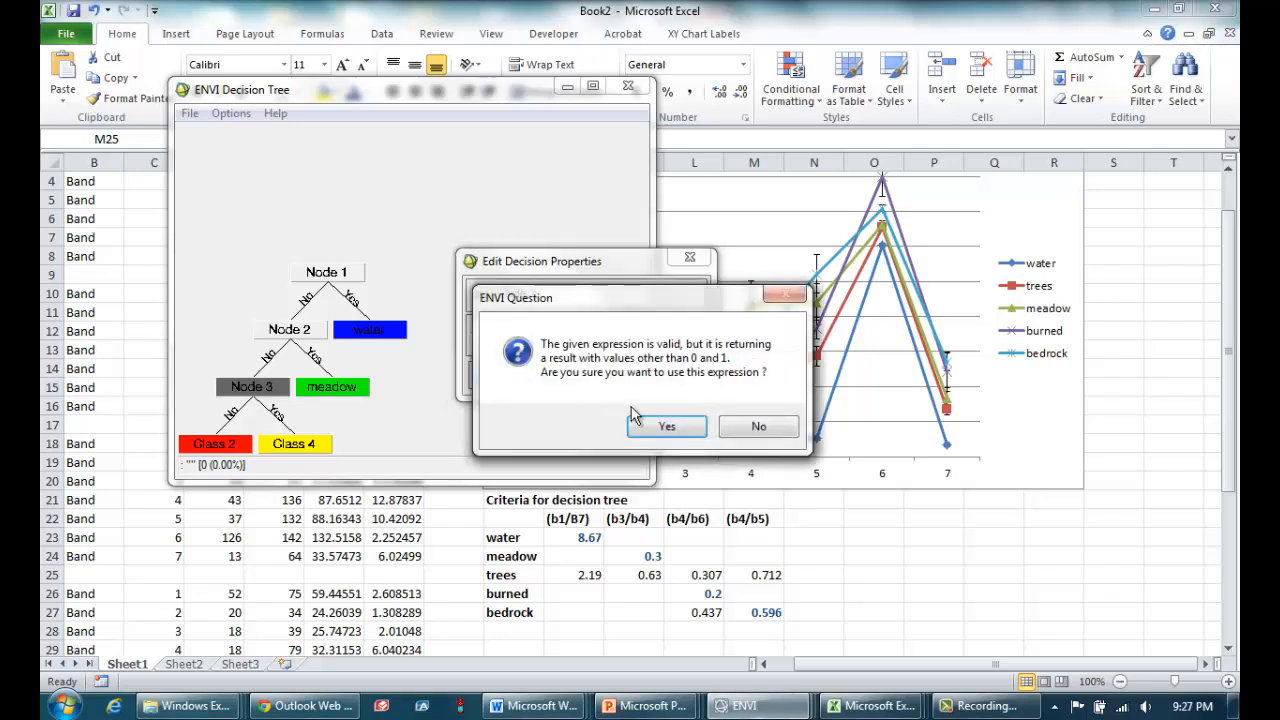
pyautogui.click(758, 426)
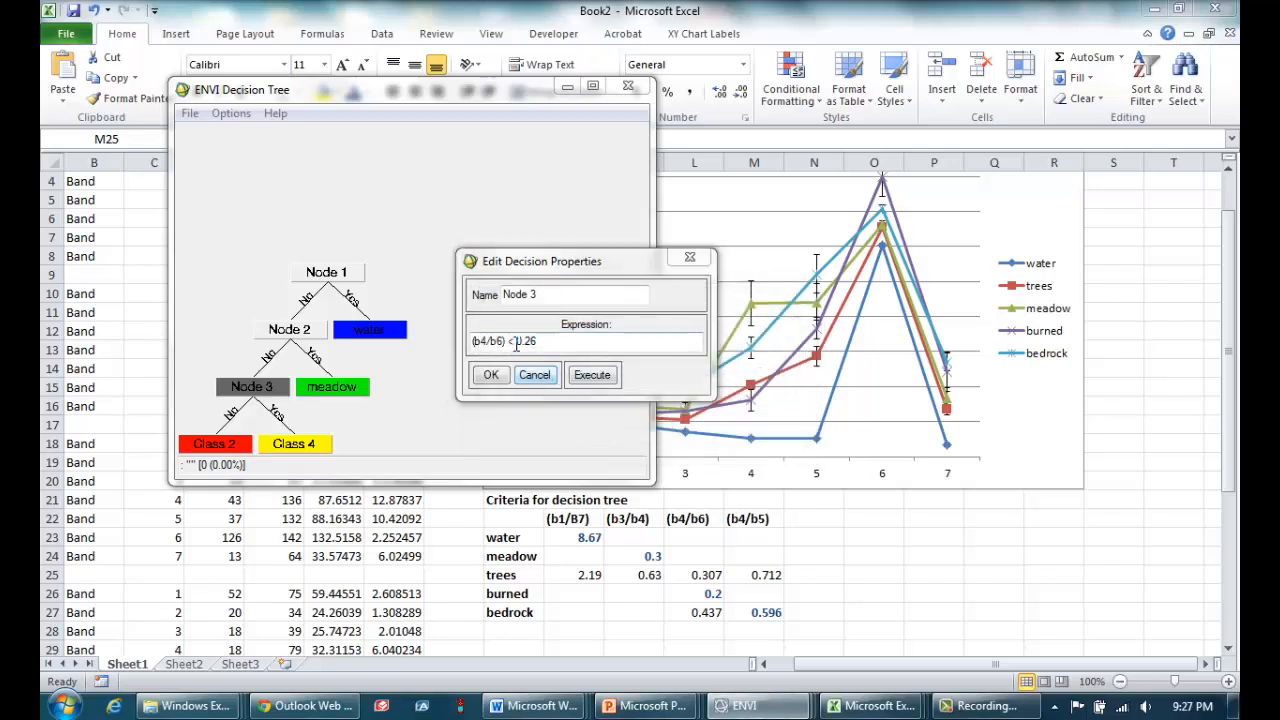
pyautogui.doubleClick(512, 342)
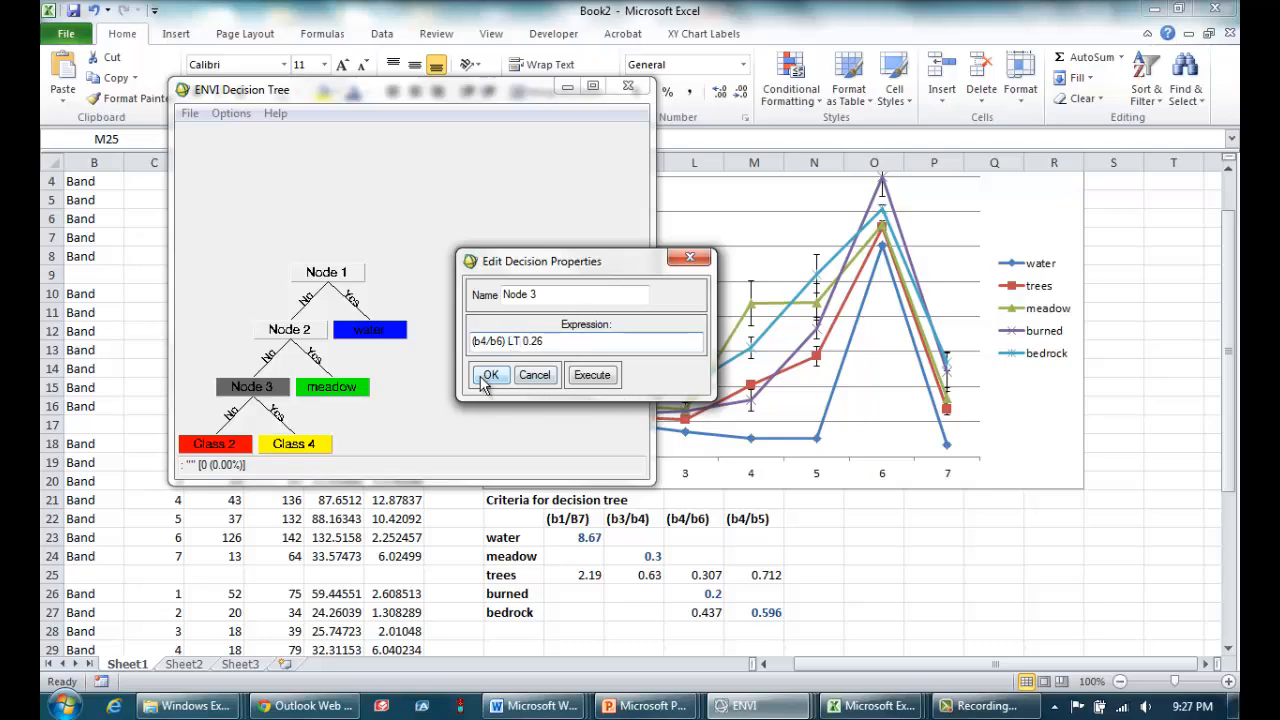
pyautogui.click(489, 375)
# Pair variable b6 with the Band 6 resize layer of YS_landsat4_clip.tif.
pyautogui.click(760, 216)
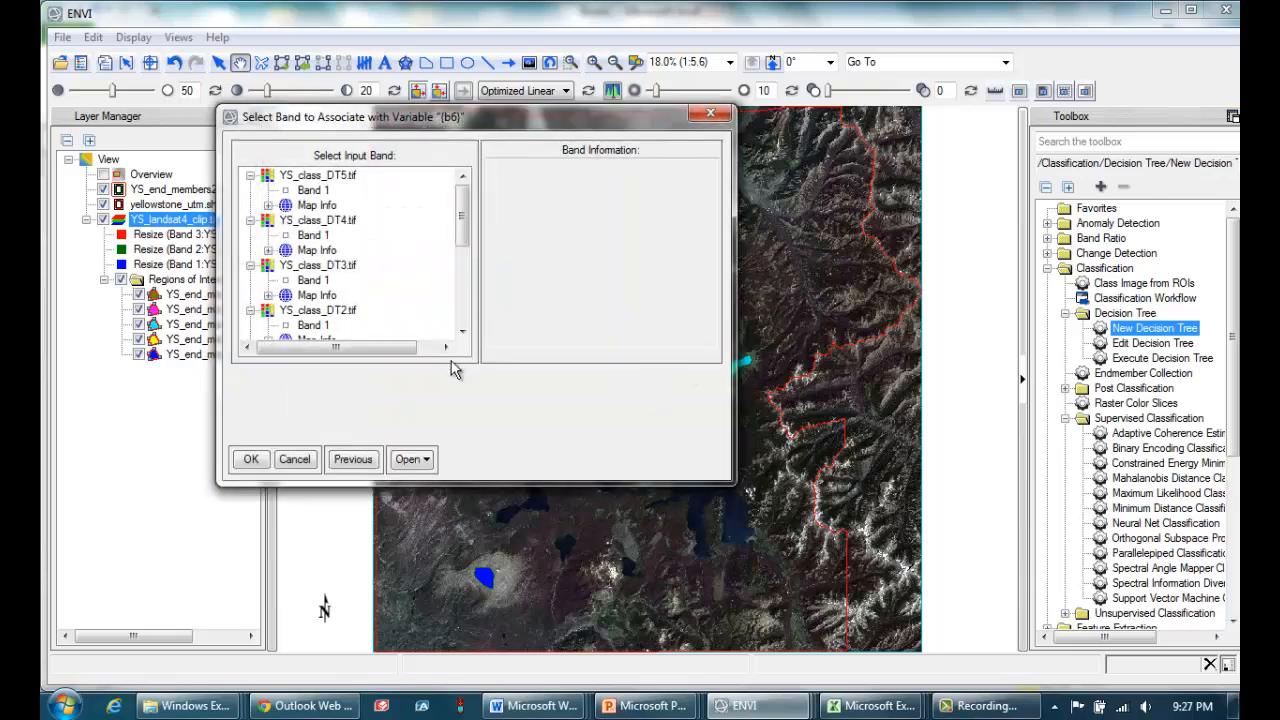
pyautogui.moveTo(468, 236); pyautogui.dragTo(466, 360)
pyautogui.click(362, 295)
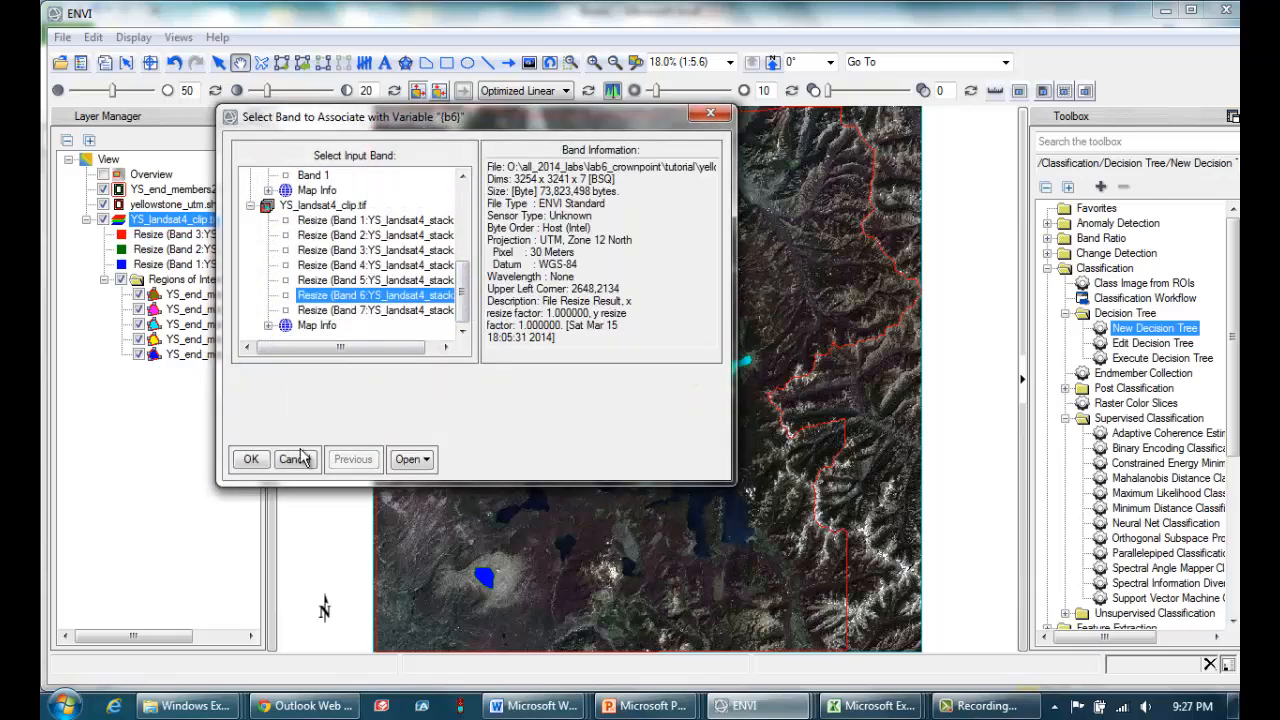
pyautogui.click(251, 459)
# Rename Class 4 on Node 3's Yes branch as burned, set its color to Red and accept the class properties.
pyautogui.moveTo(745, 708)
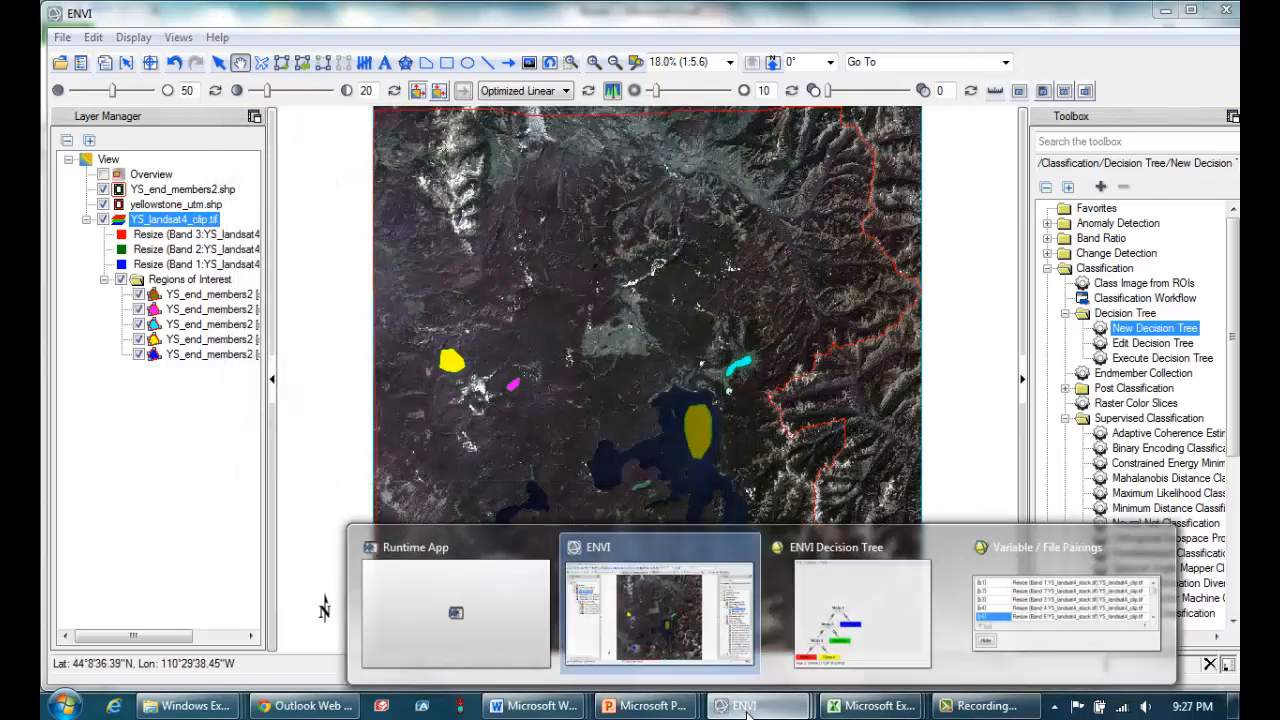
pyautogui.click(845, 610)
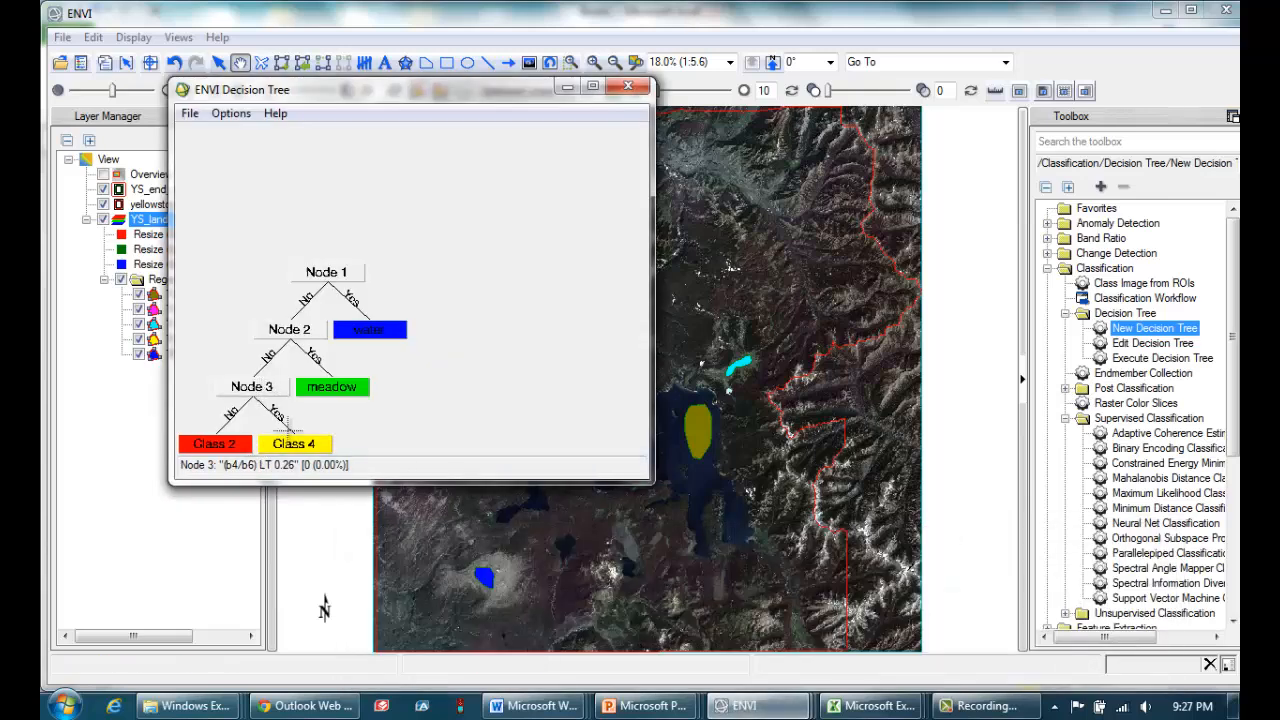
pyautogui.click(300, 450)
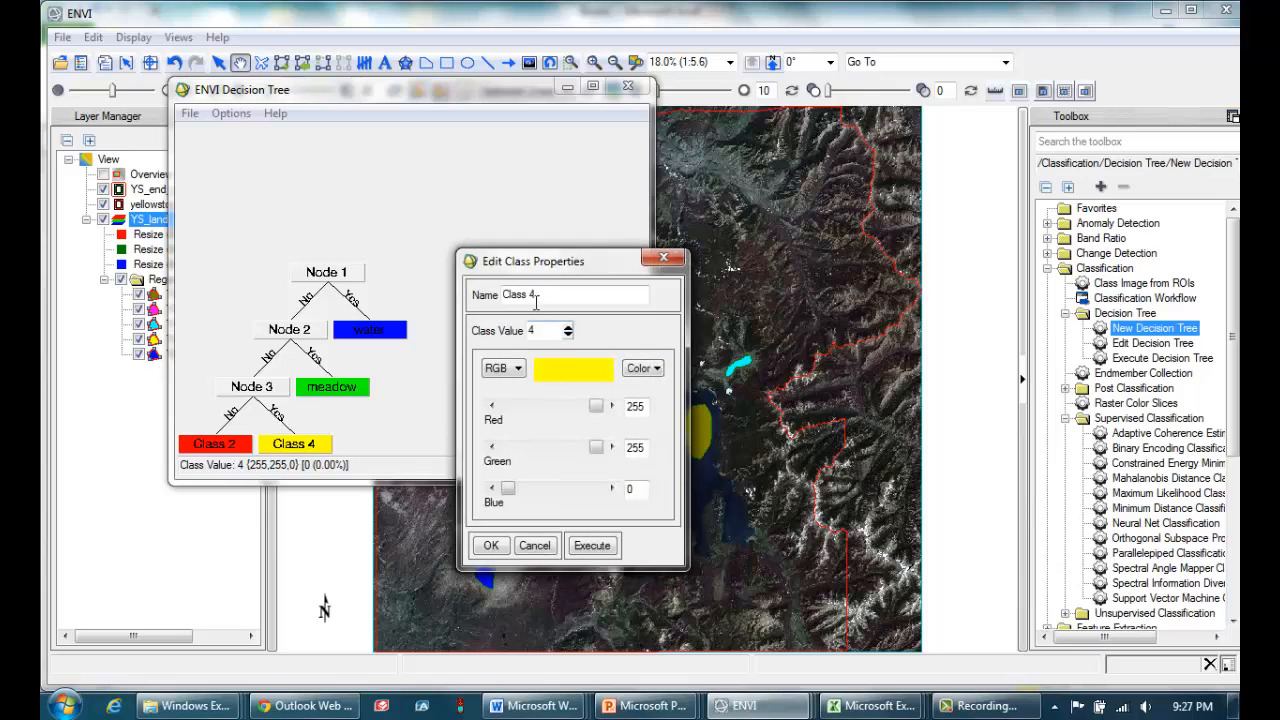
pyautogui.write('burned')
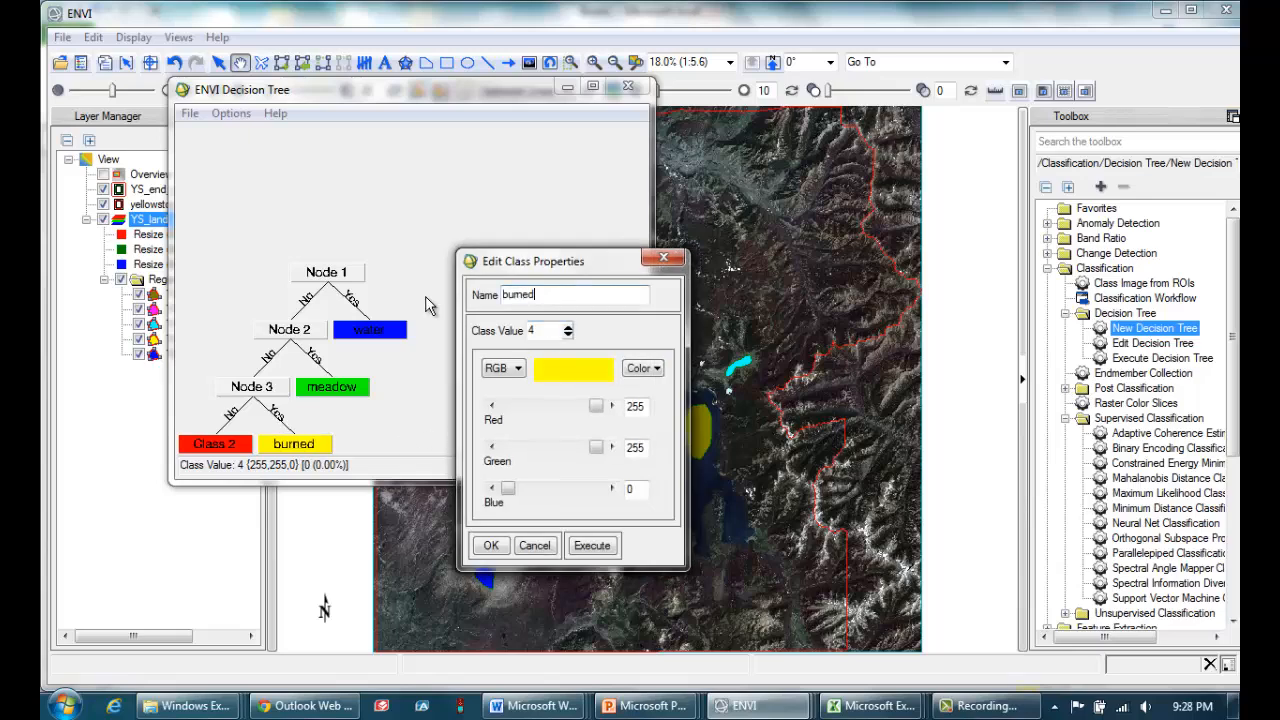
pyautogui.click(900, 714)
pyautogui.click(1010, 622)
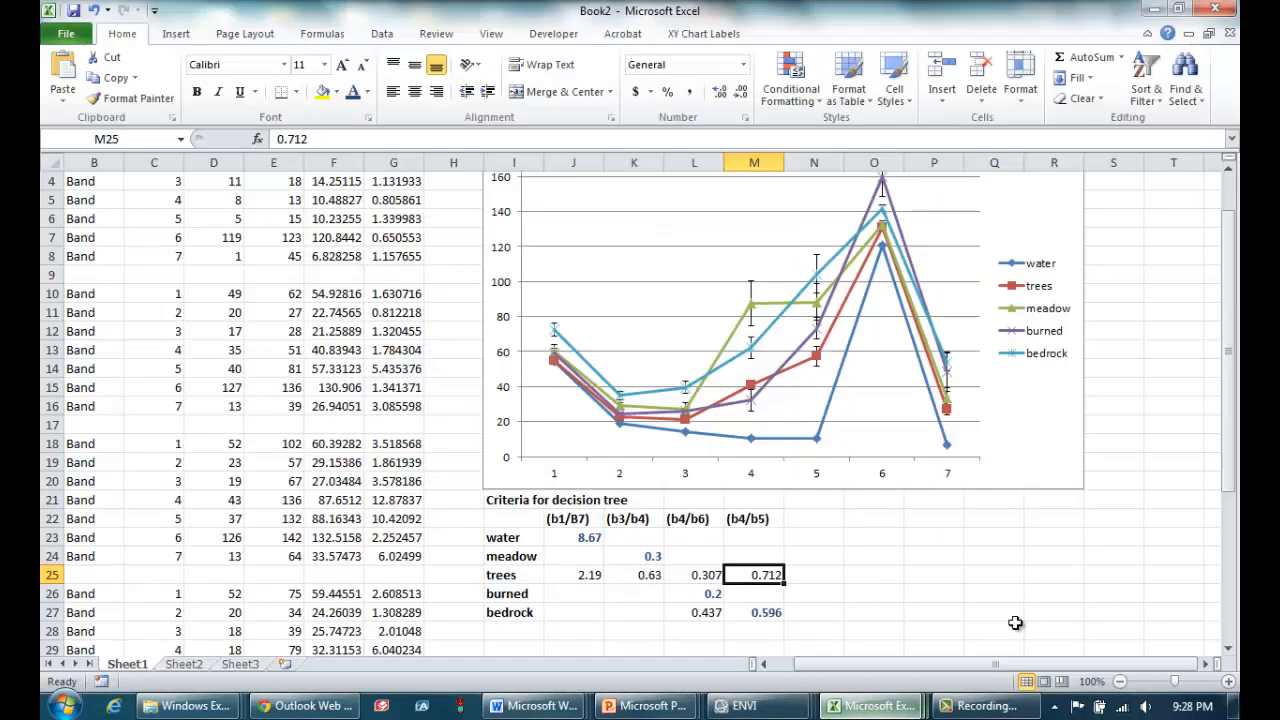
pyautogui.moveTo(745, 706)
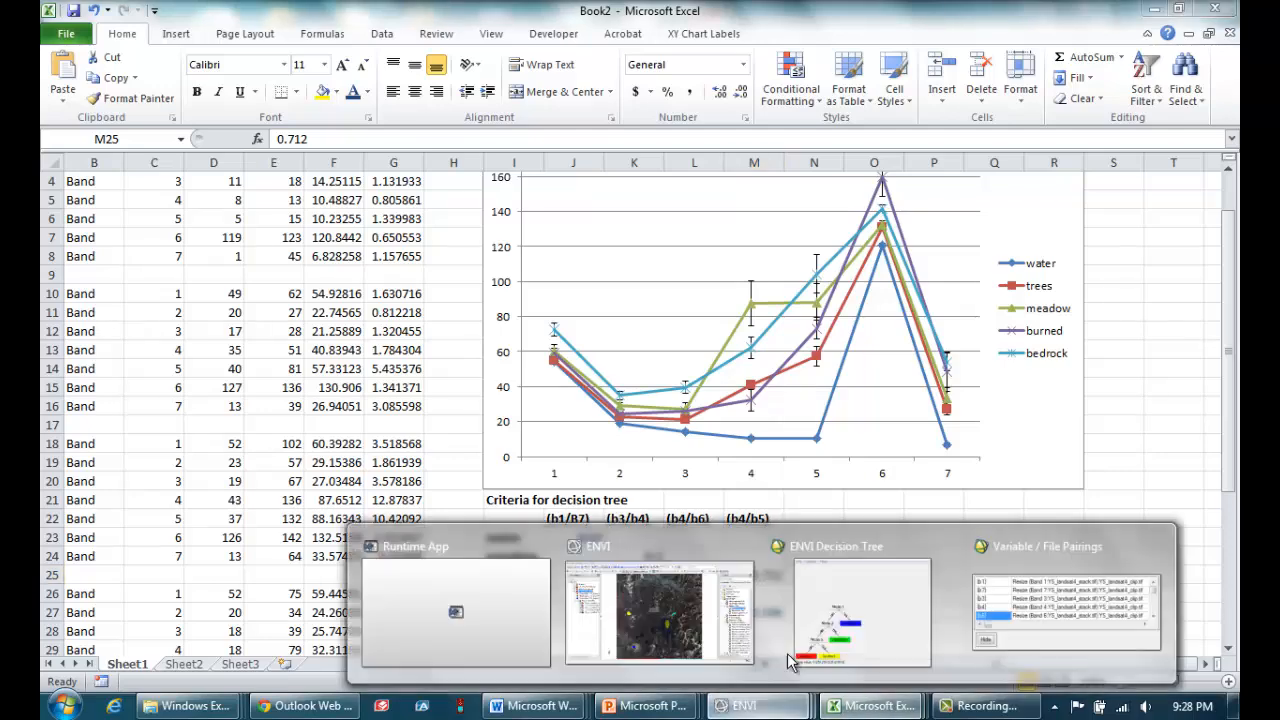
pyautogui.click(860, 600)
pyautogui.click(642, 368)
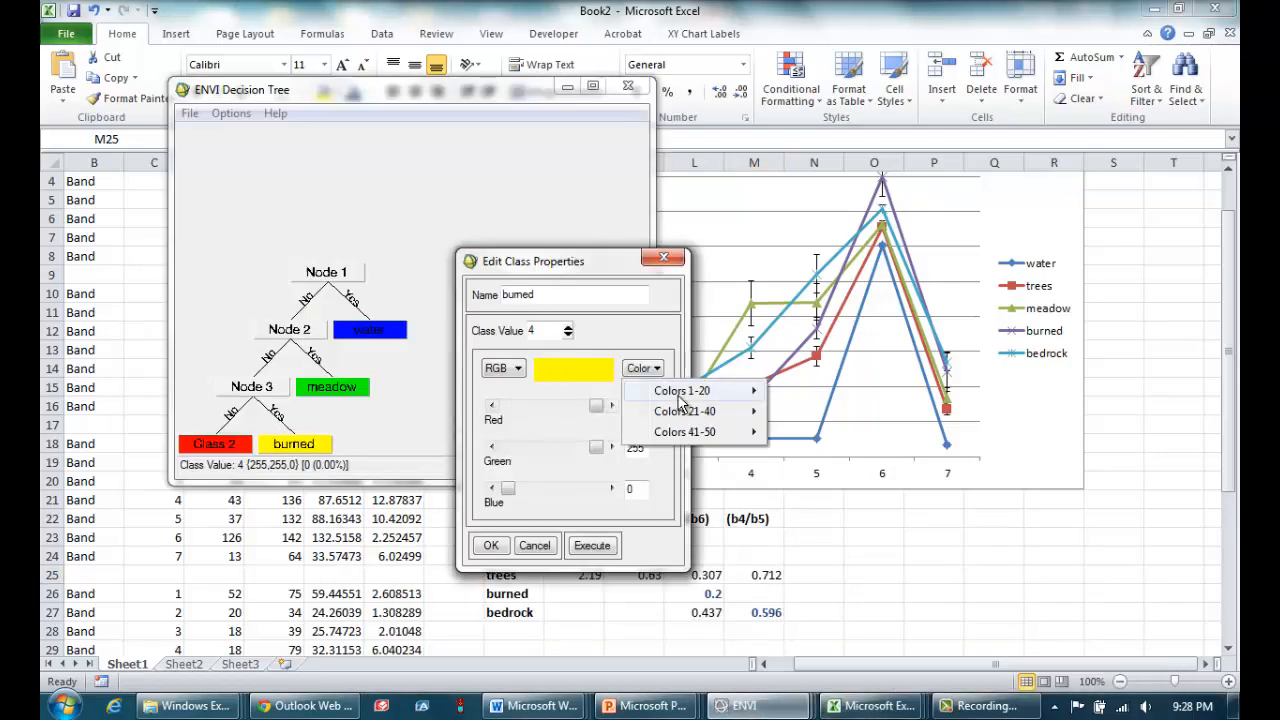
pyautogui.moveTo(686, 394)
pyautogui.click(815, 356)
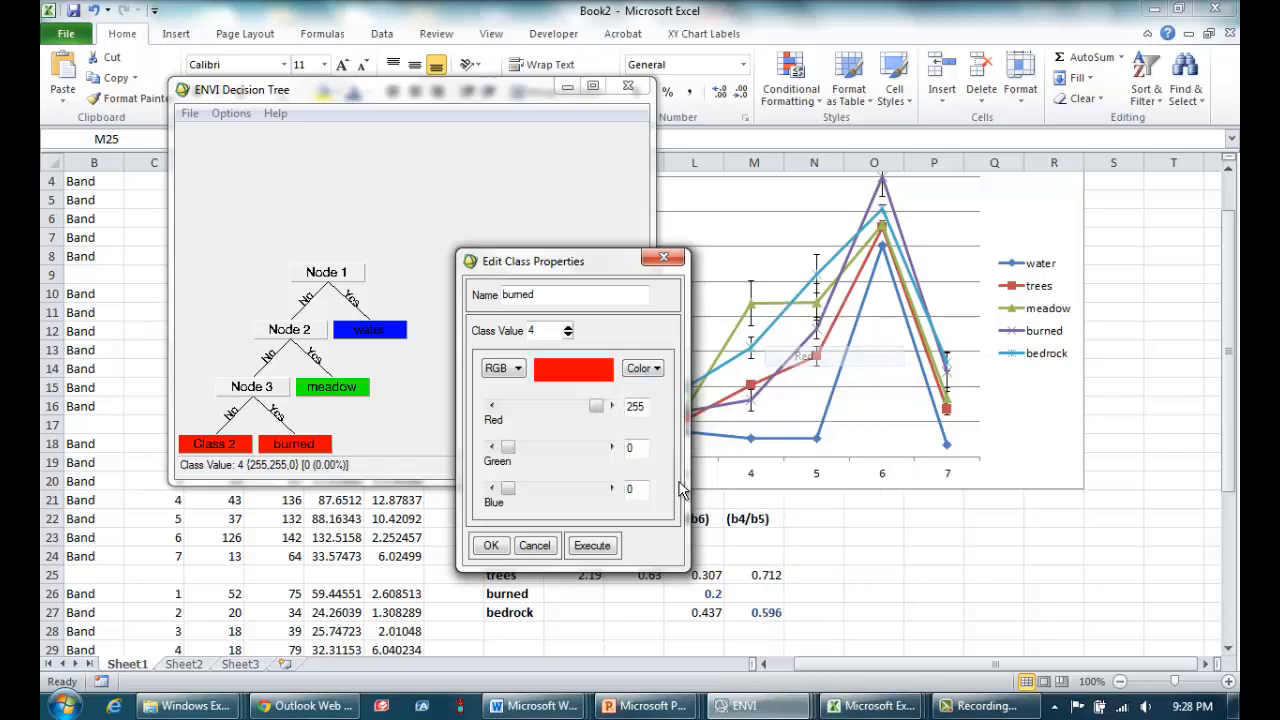
pyautogui.click(492, 545)
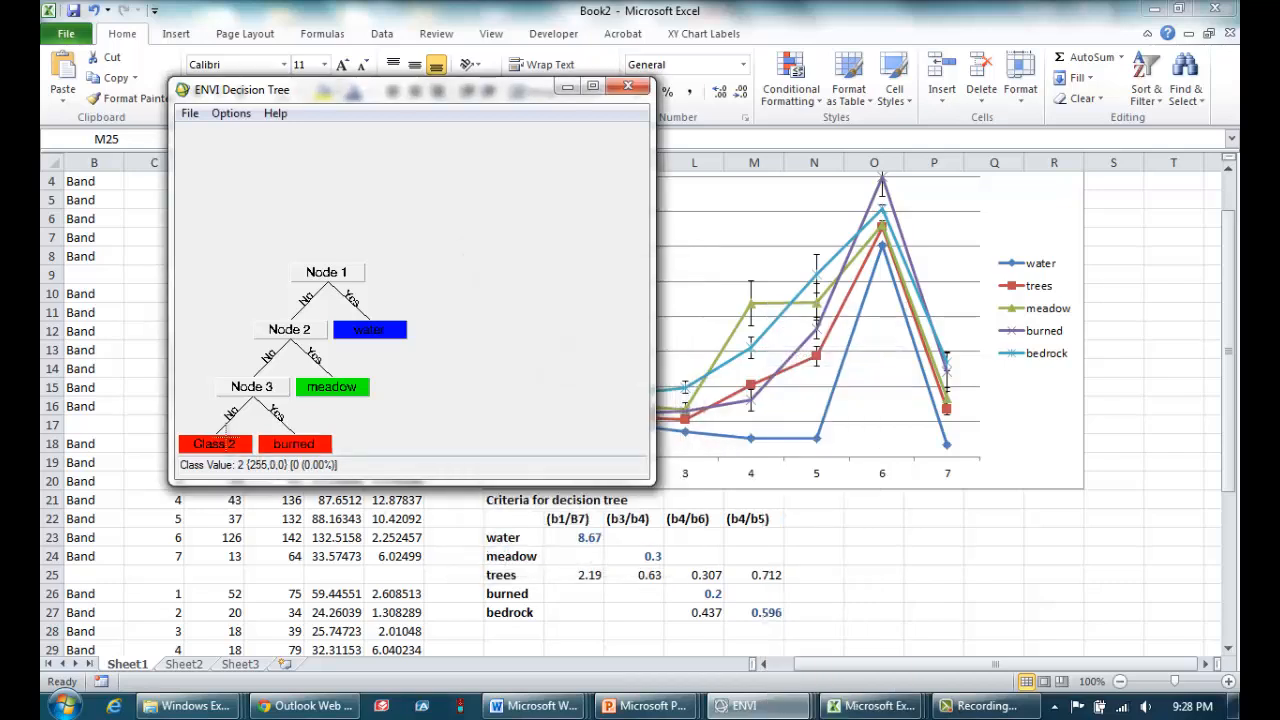
# Add children to Class 2 on Node 3's No branch and define the new decision as Node 4 with the expression (b4/b5) LT 0.6.
pyautogui.rightClick(219, 447)
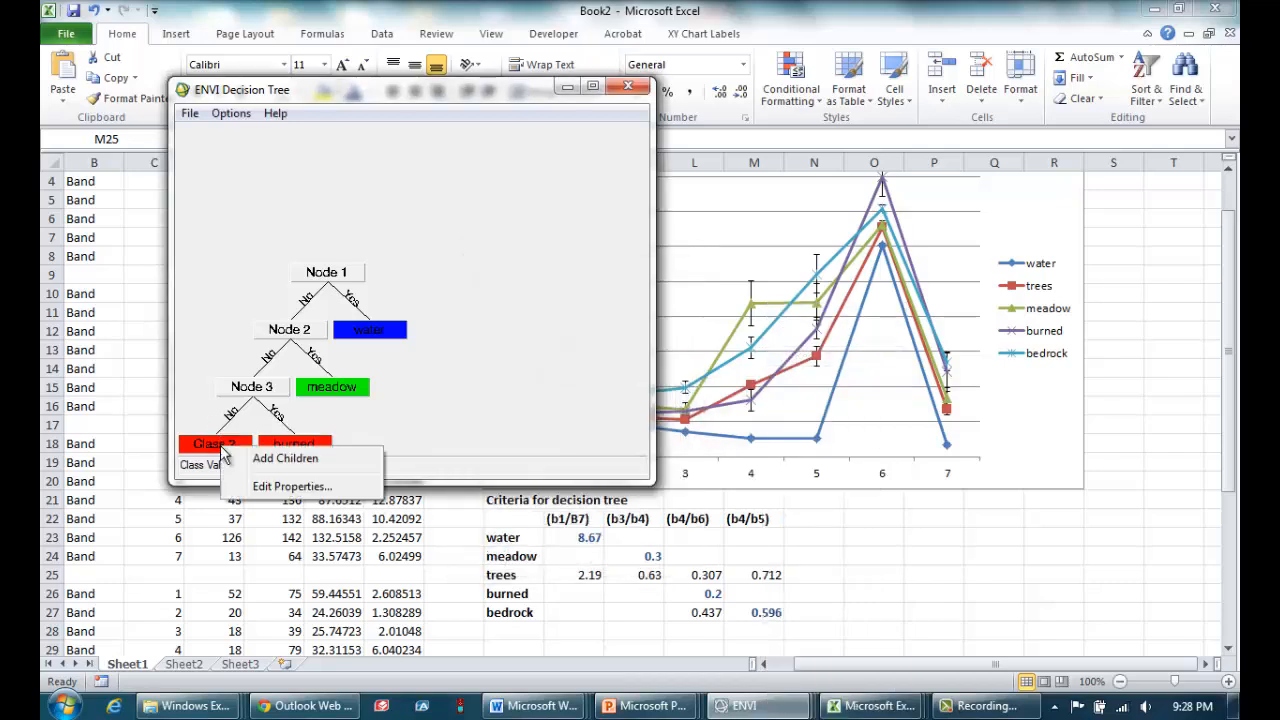
pyautogui.click(280, 457)
pyautogui.click(253, 388)
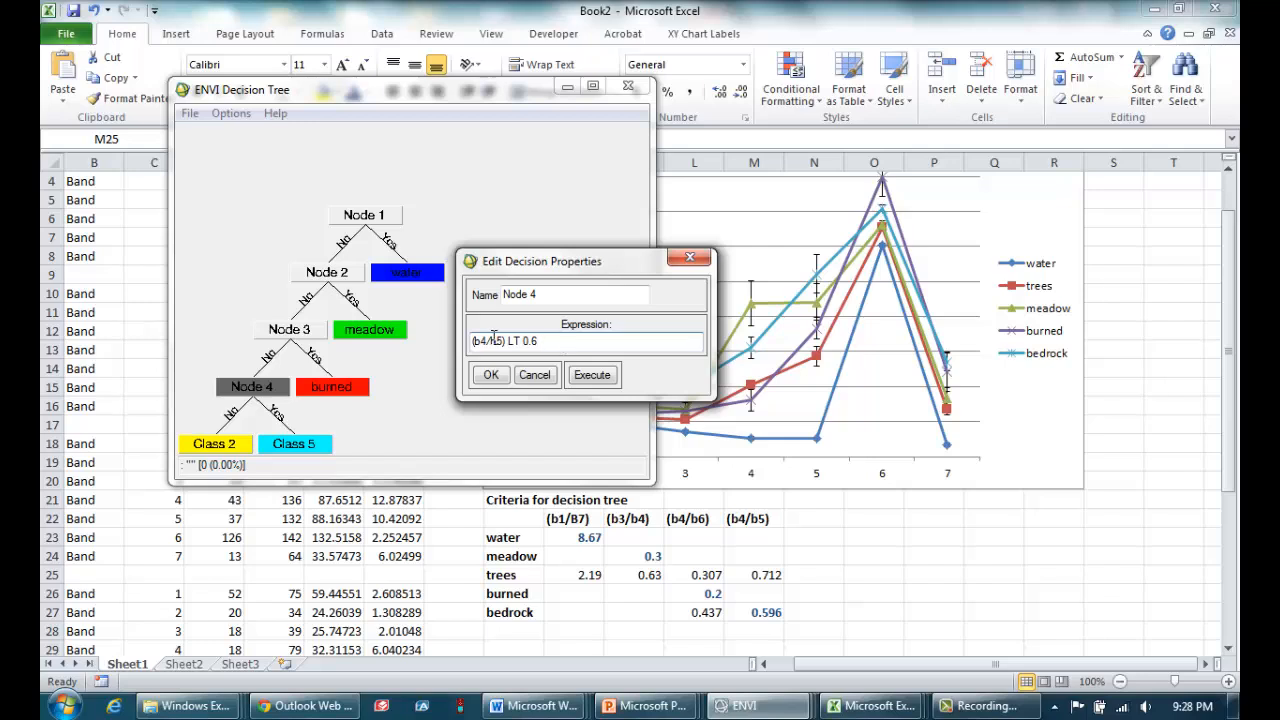
pyautogui.write('5')
pyautogui.click(491, 376)
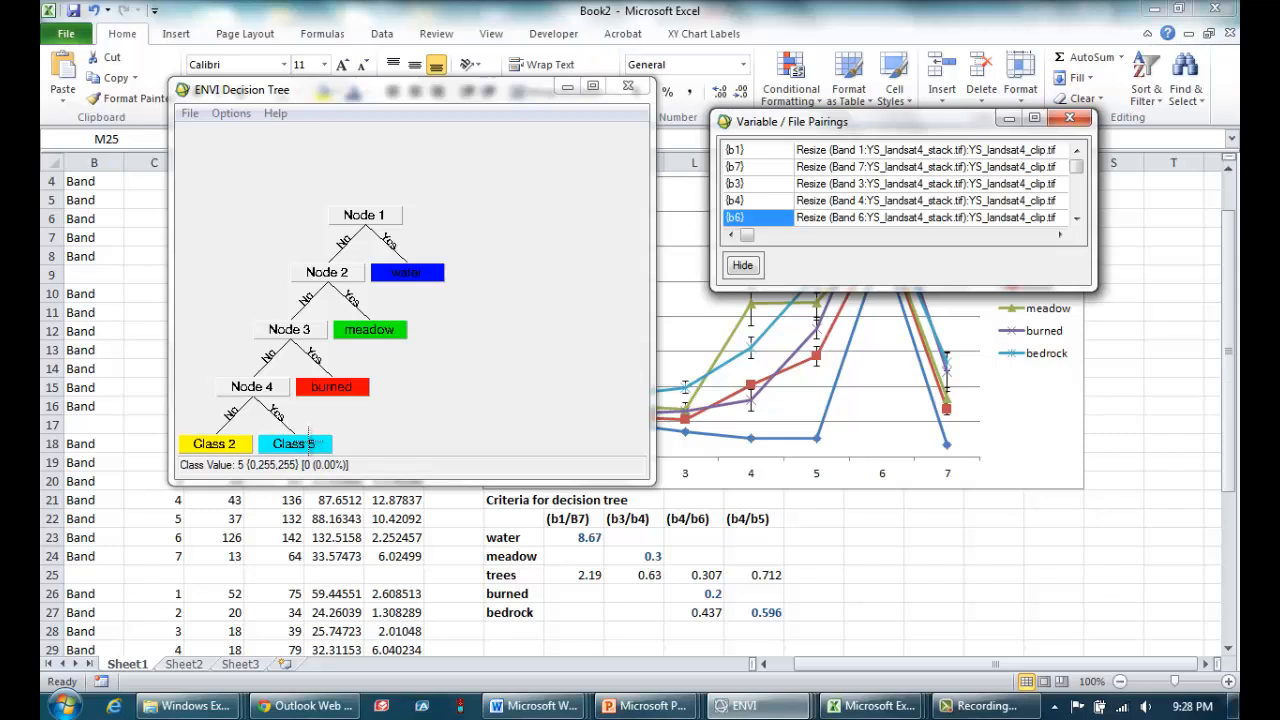
# Rename Class 5 on Node 4's Yes branch as bedrock, set its color to Purple2 and accept the class properties.
pyautogui.click(308, 443)
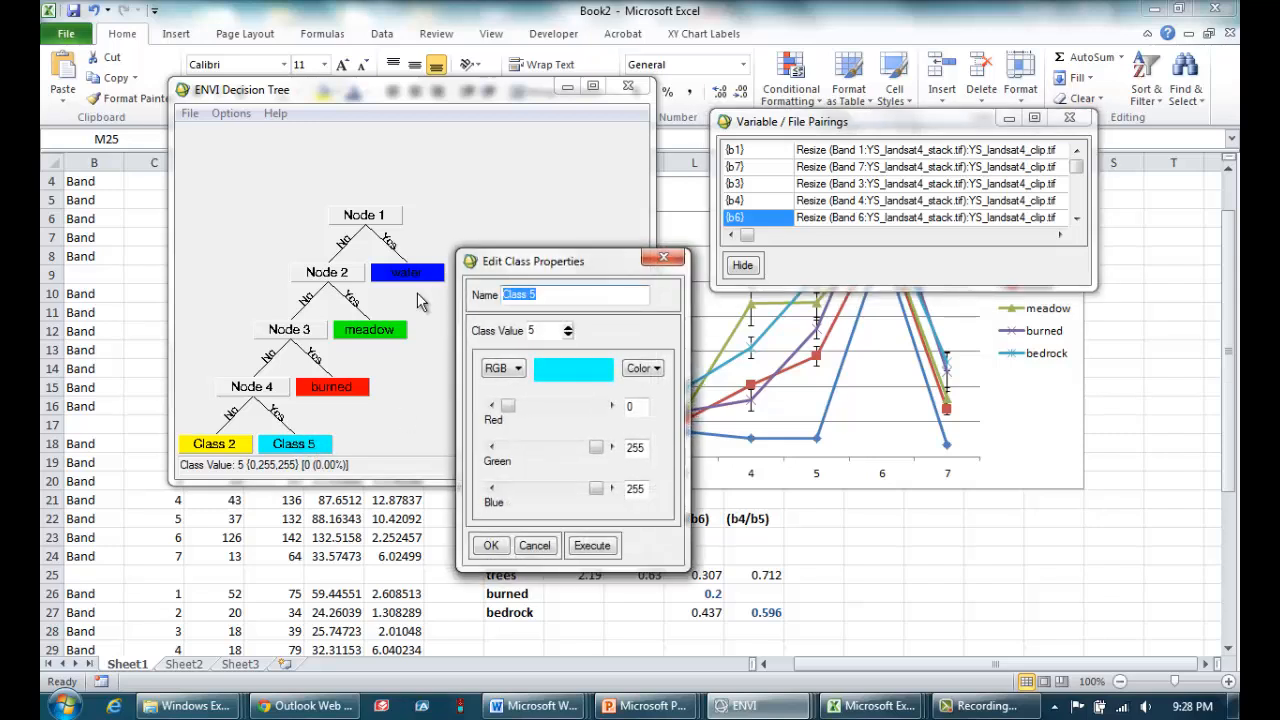
pyautogui.write('bedrock')
pyautogui.click(652, 368)
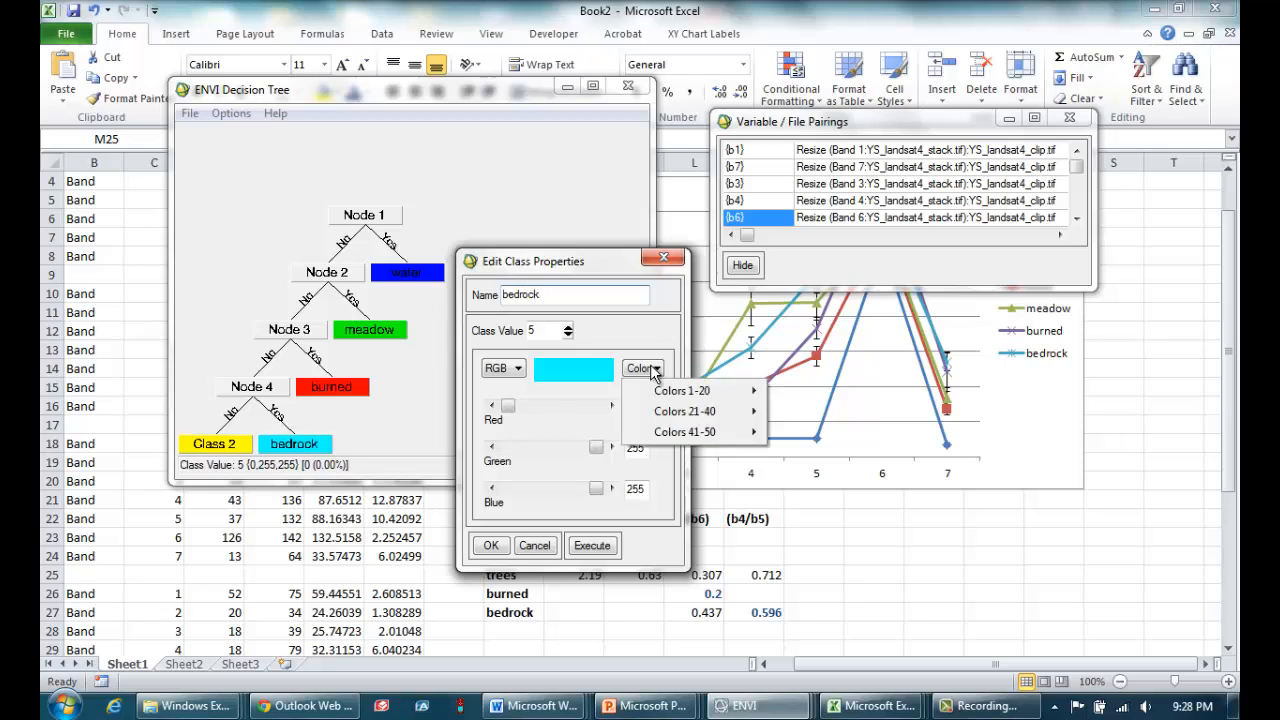
pyautogui.moveTo(720, 418)
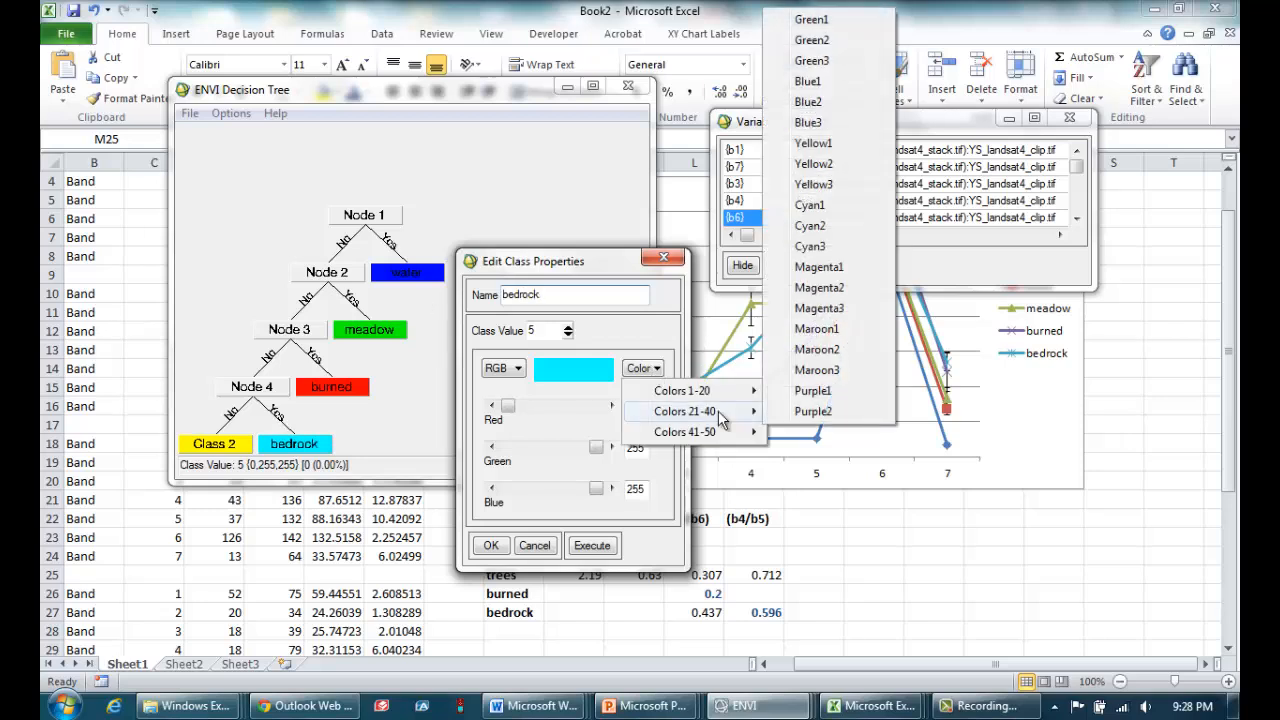
pyautogui.click(815, 411)
pyautogui.click(504, 556)
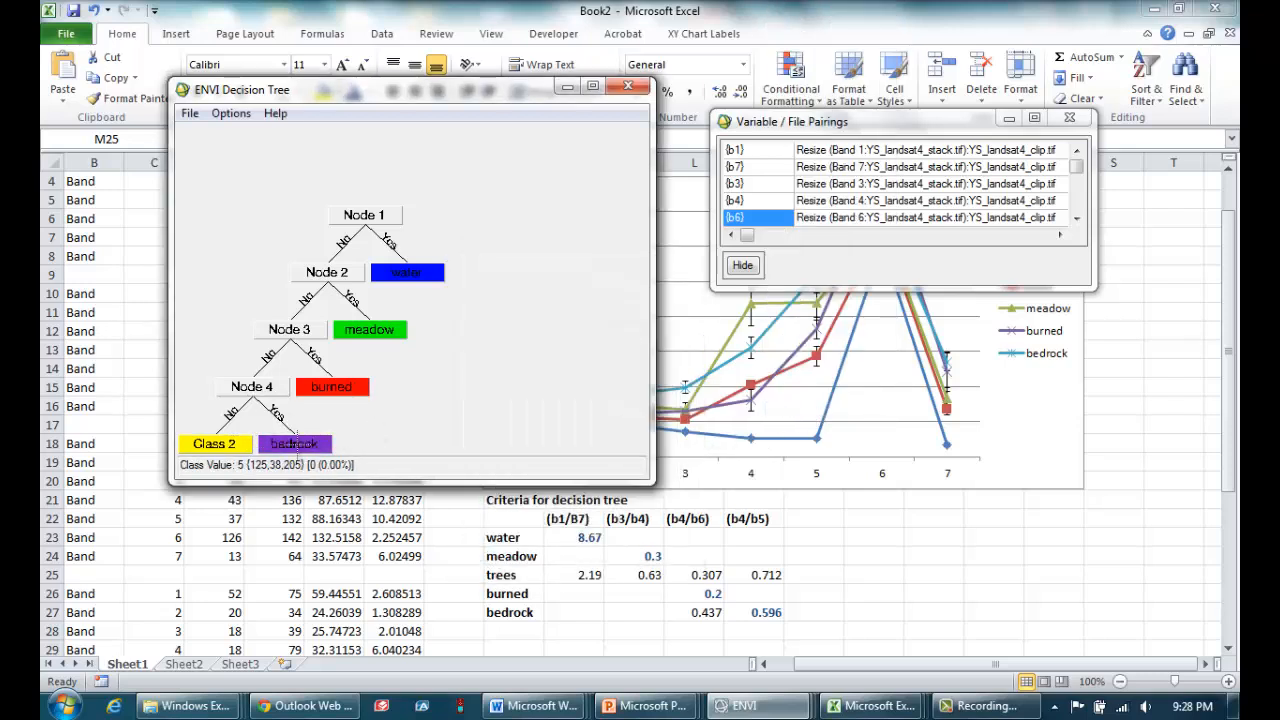
# Rename Class 2 on Node 4's No branch as trees, set its color to Green3 and accept the class properties.
pyautogui.click(237, 445)
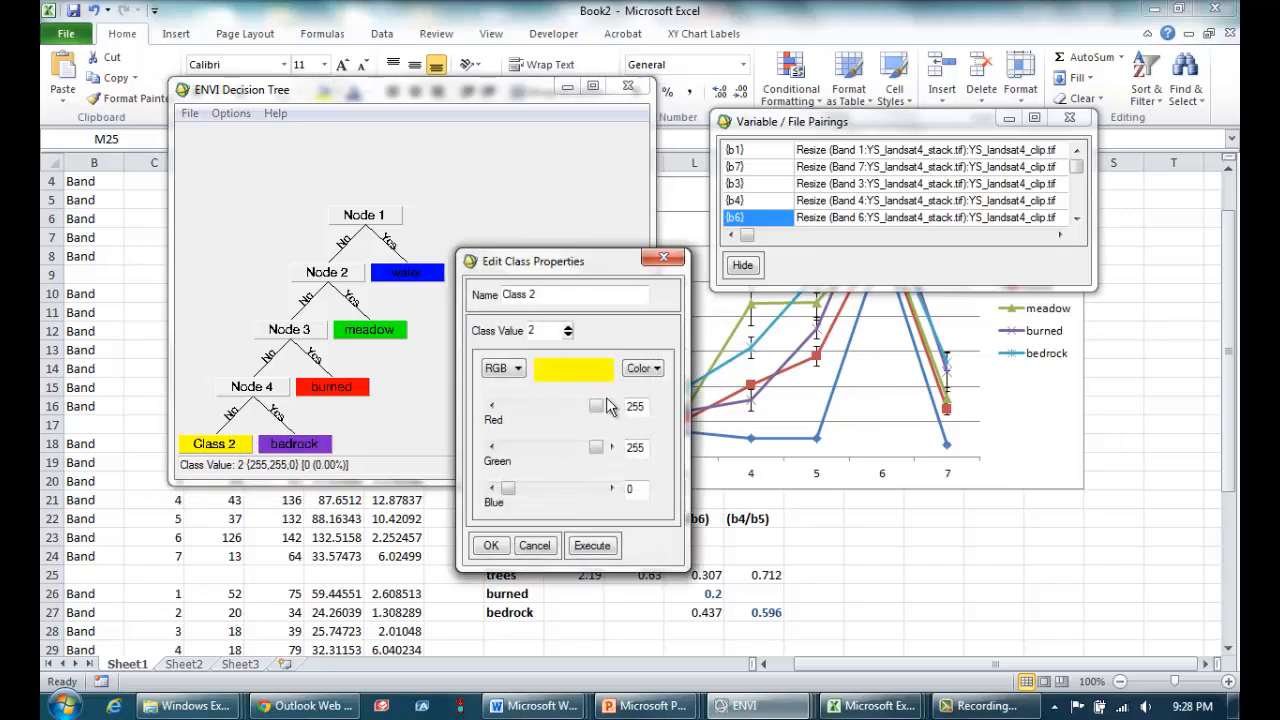
pyautogui.tripleClick(556, 295)
pyautogui.write('t')
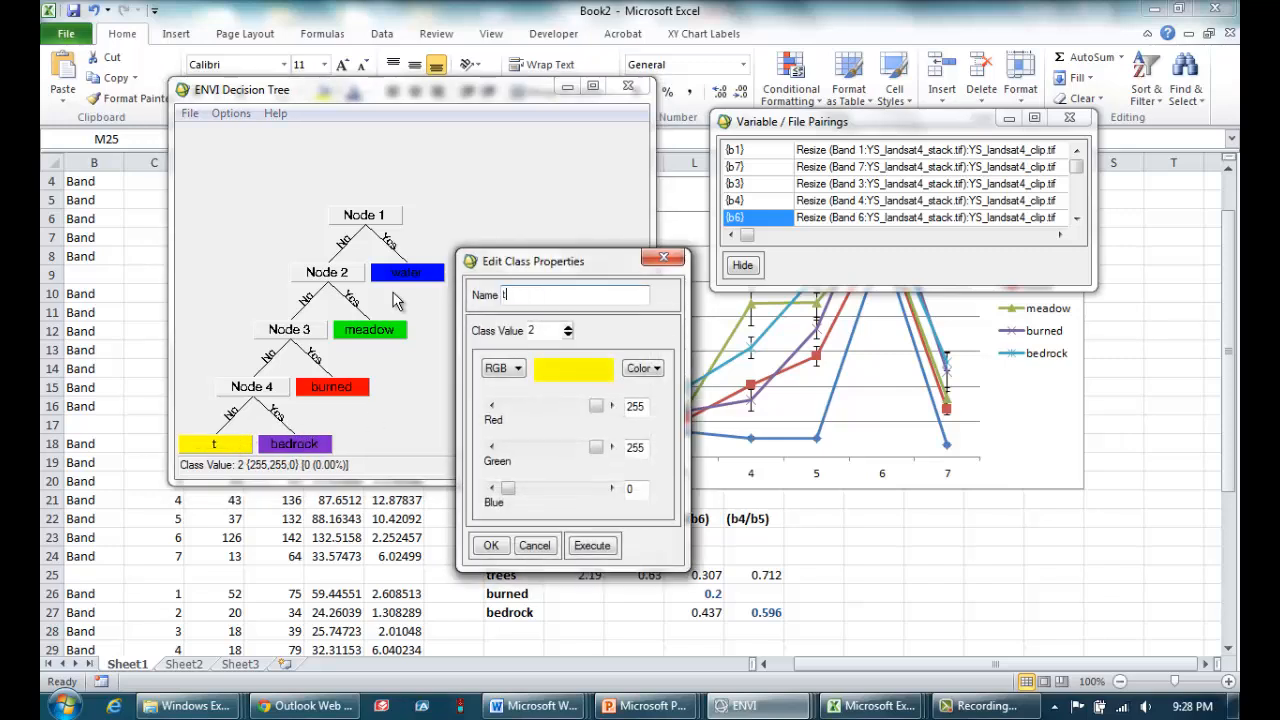
pyautogui.write('rees')
pyautogui.click(643, 368)
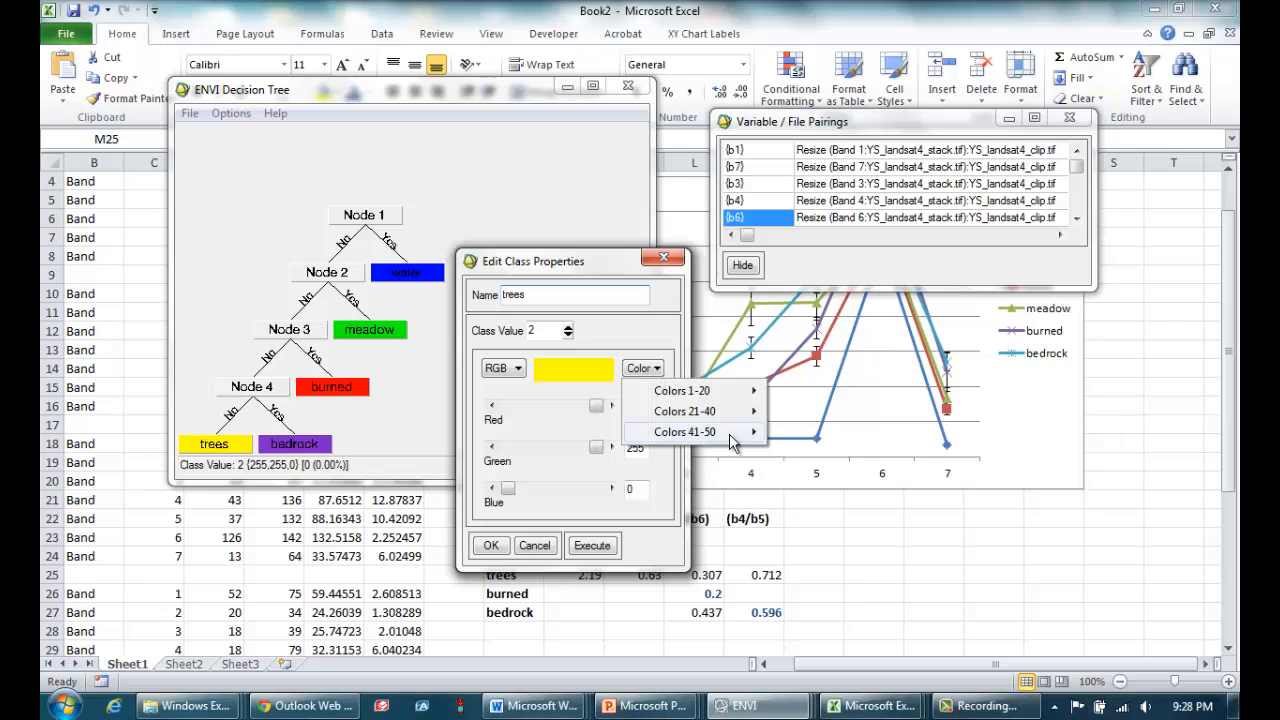
pyautogui.moveTo(733, 440)
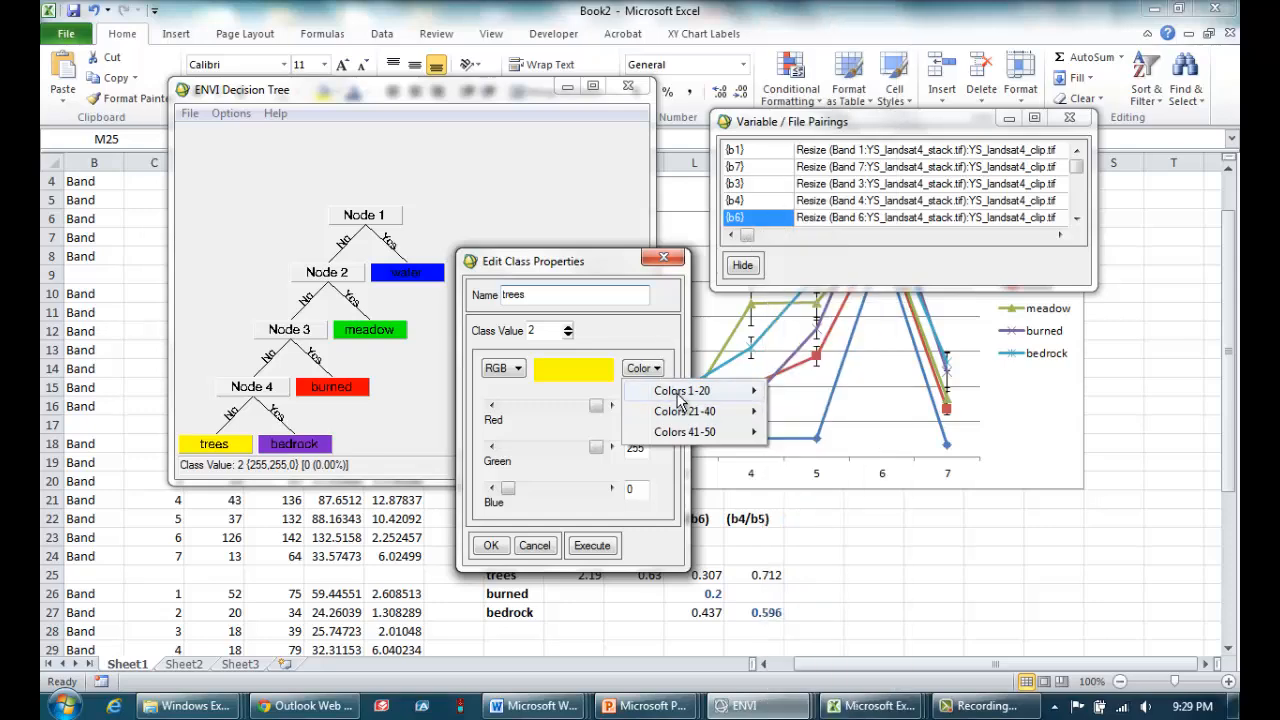
pyautogui.click(835, 62)
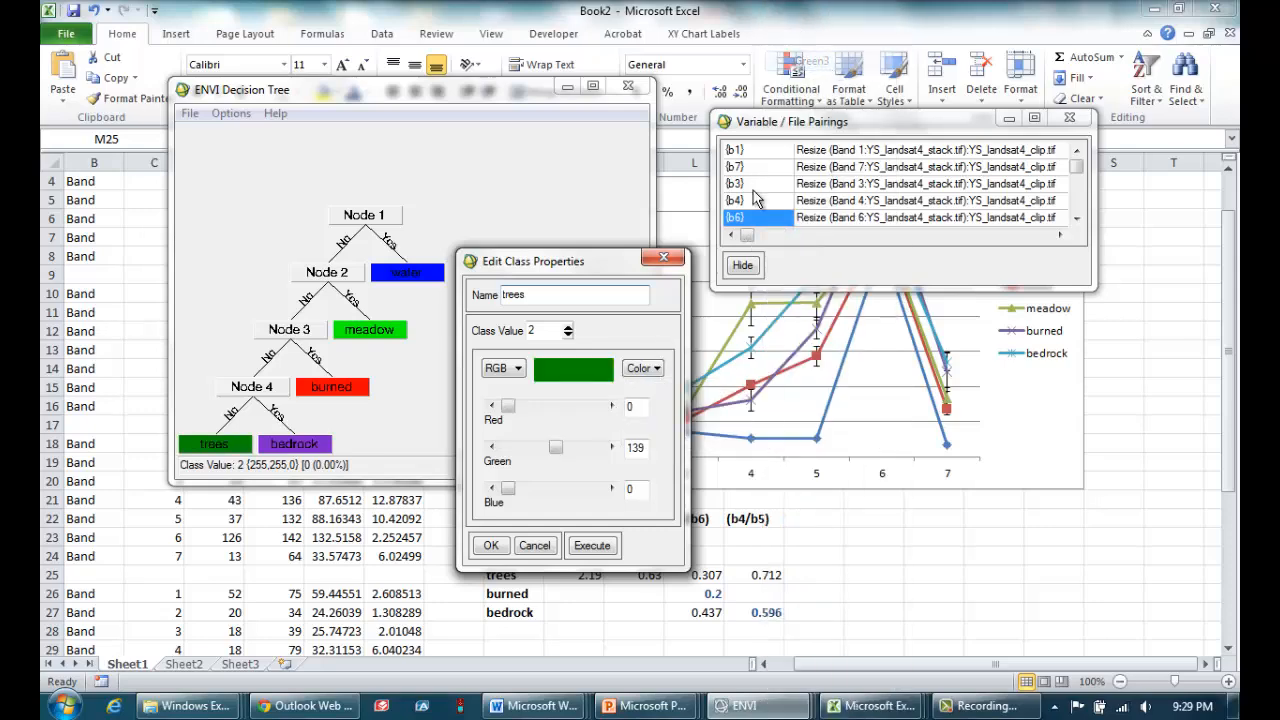
pyautogui.click(490, 545)
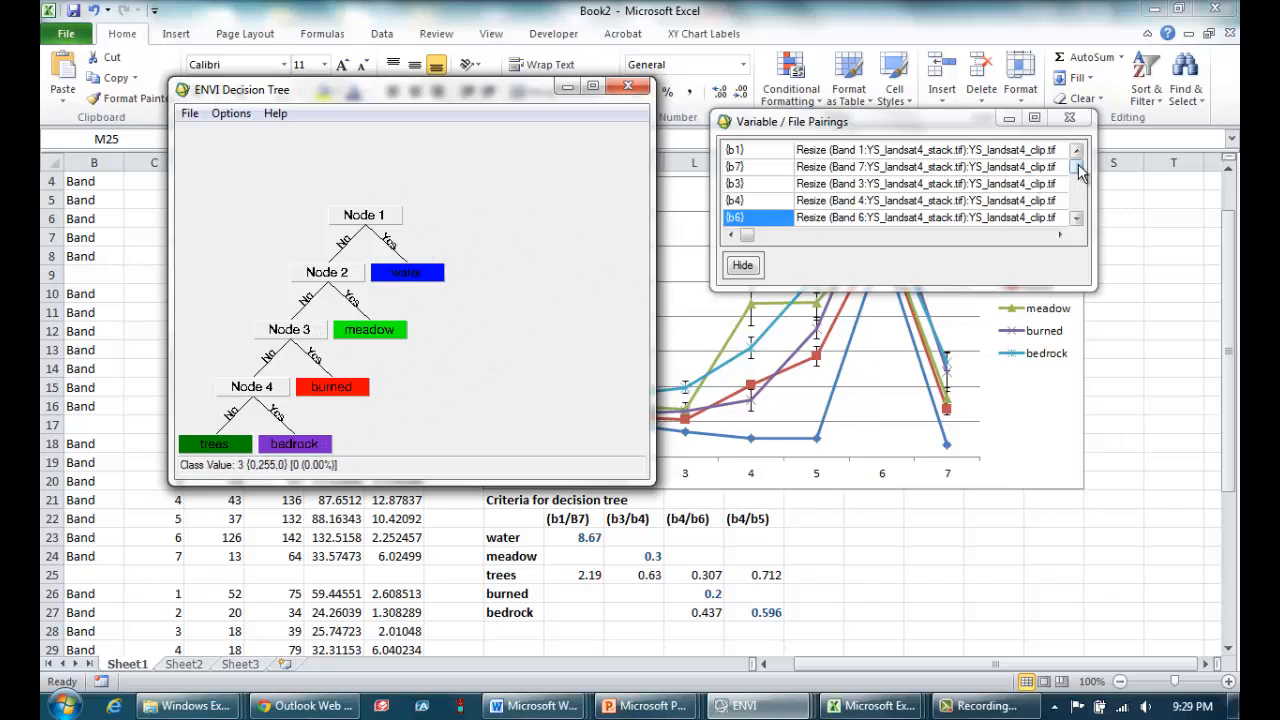
# Pair variable b5 with the Band 5 resize layer of YS_landsat4_clip.tif.
pyautogui.moveTo(1080, 172); pyautogui.dragTo(1082, 226)
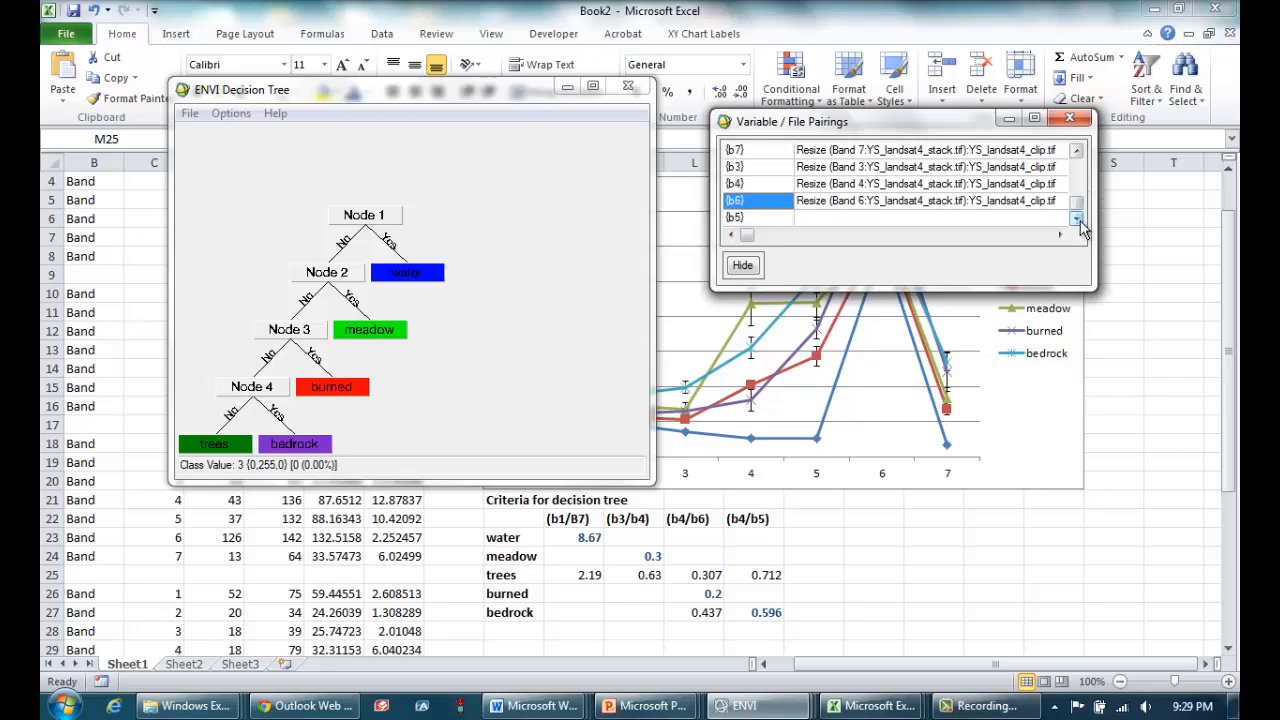
pyautogui.click(759, 216)
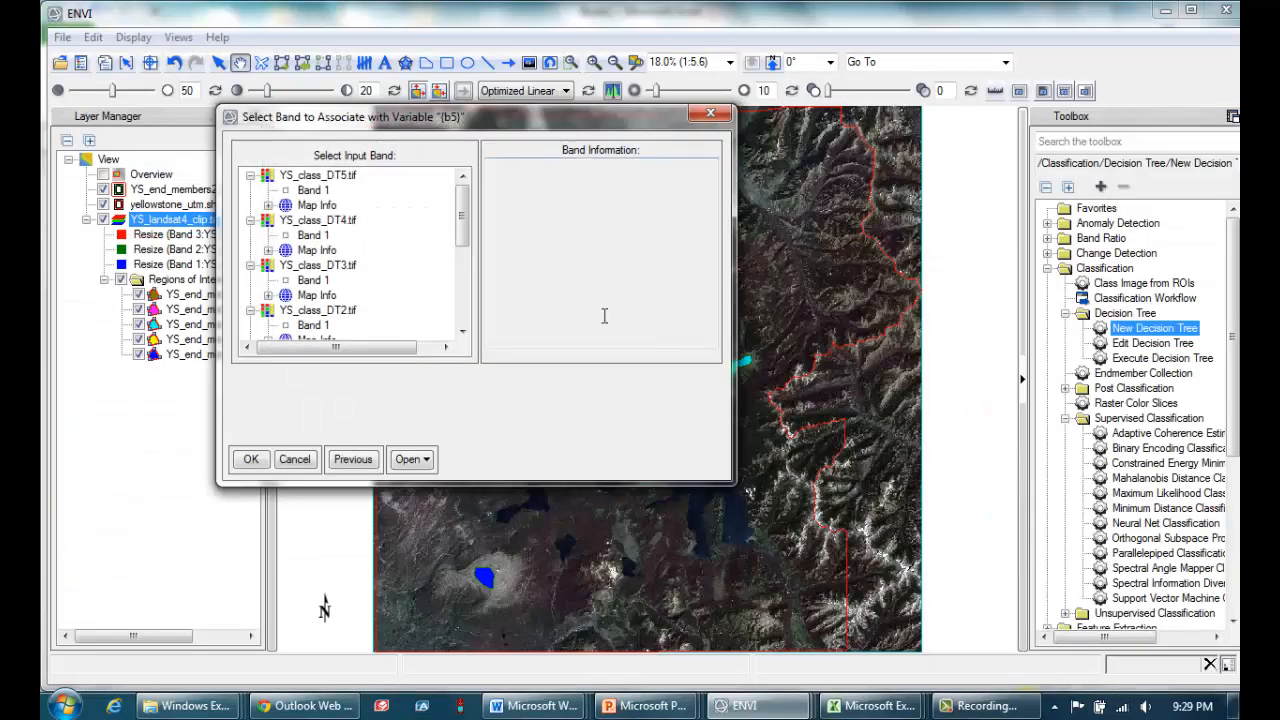
pyautogui.moveTo(461, 220); pyautogui.dragTo(461, 322)
pyautogui.click(375, 280)
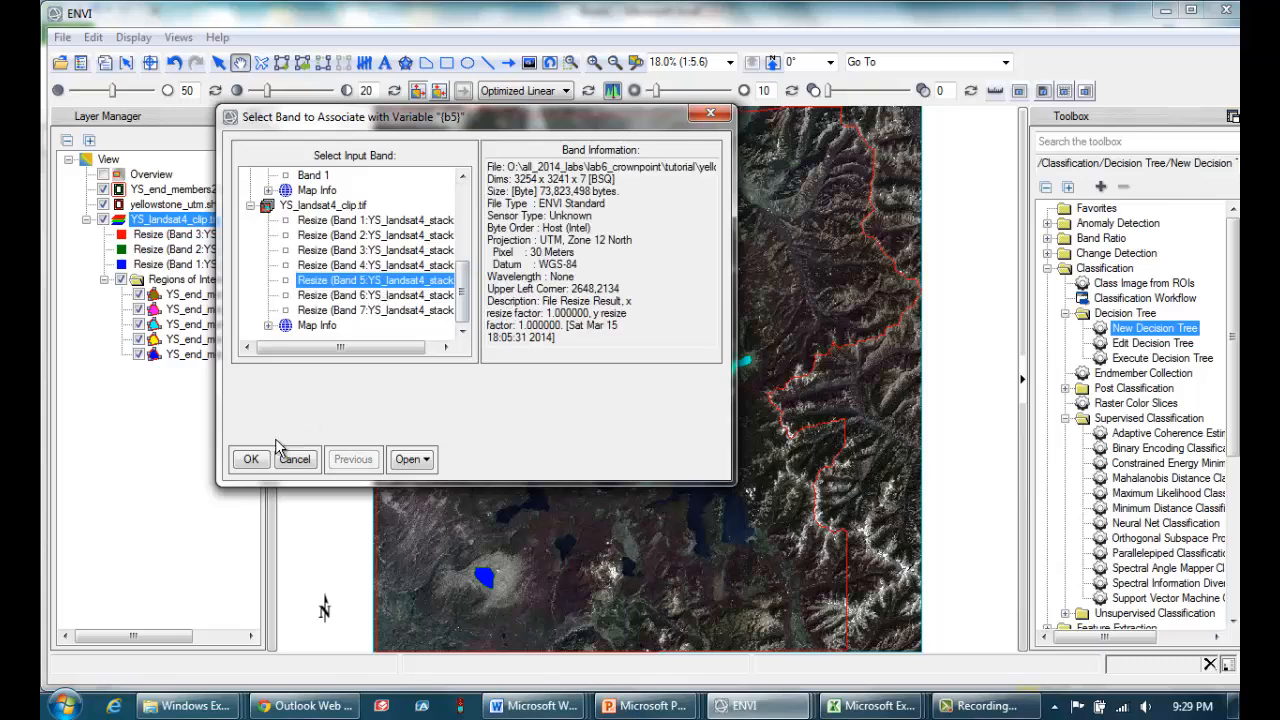
pyautogui.click(251, 459)
# Save the decision tree as YS_dec_tree.txt in the lab6_crownpoint output folder.
pyautogui.moveTo(745, 705)
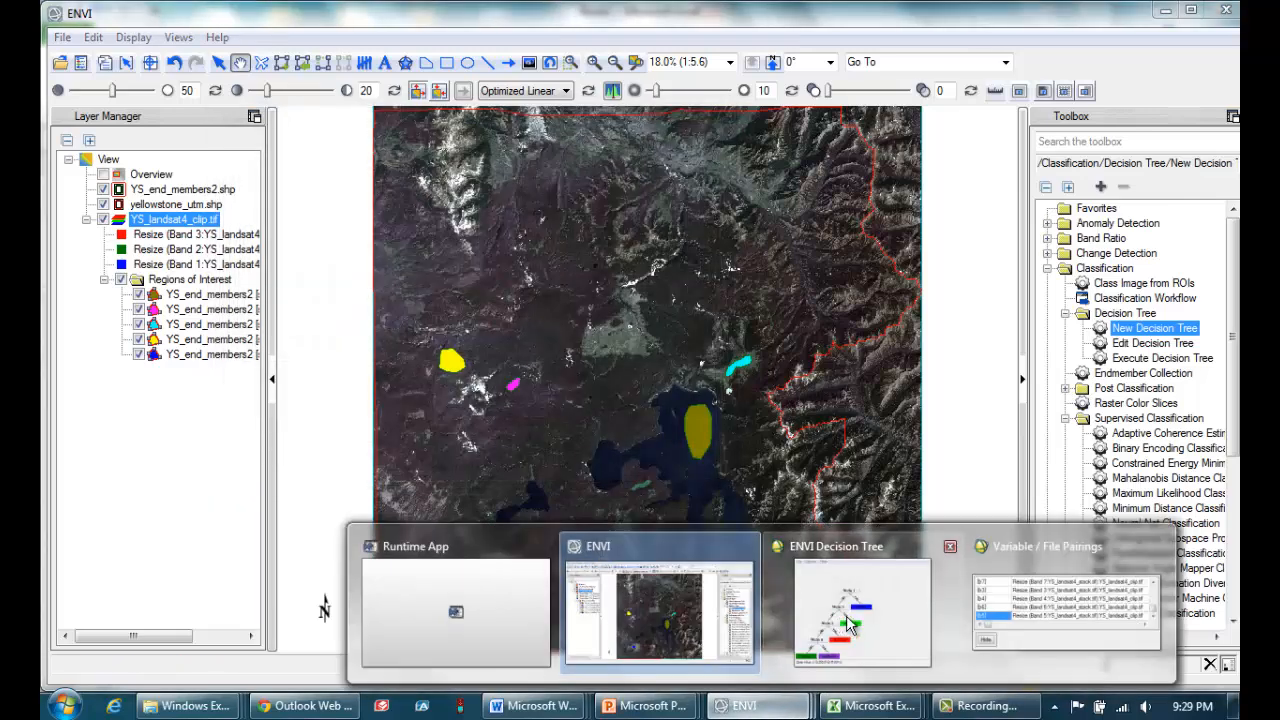
pyautogui.click(848, 628)
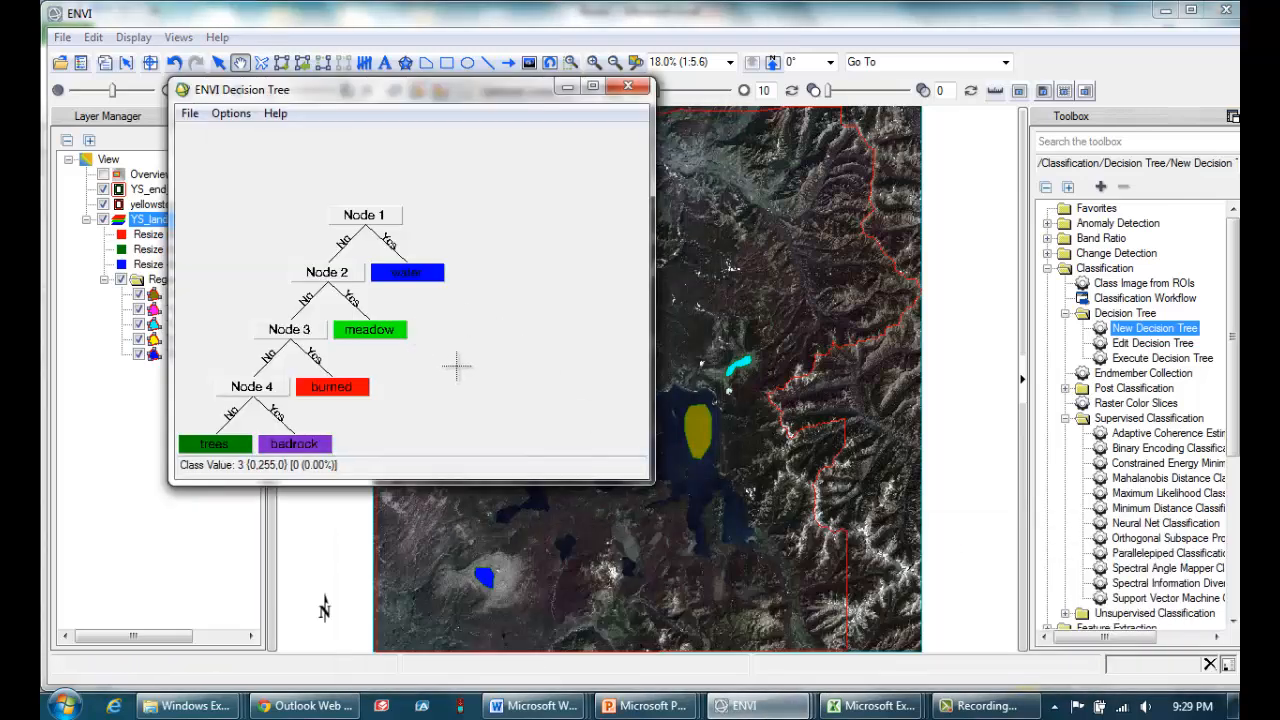
pyautogui.click(189, 113)
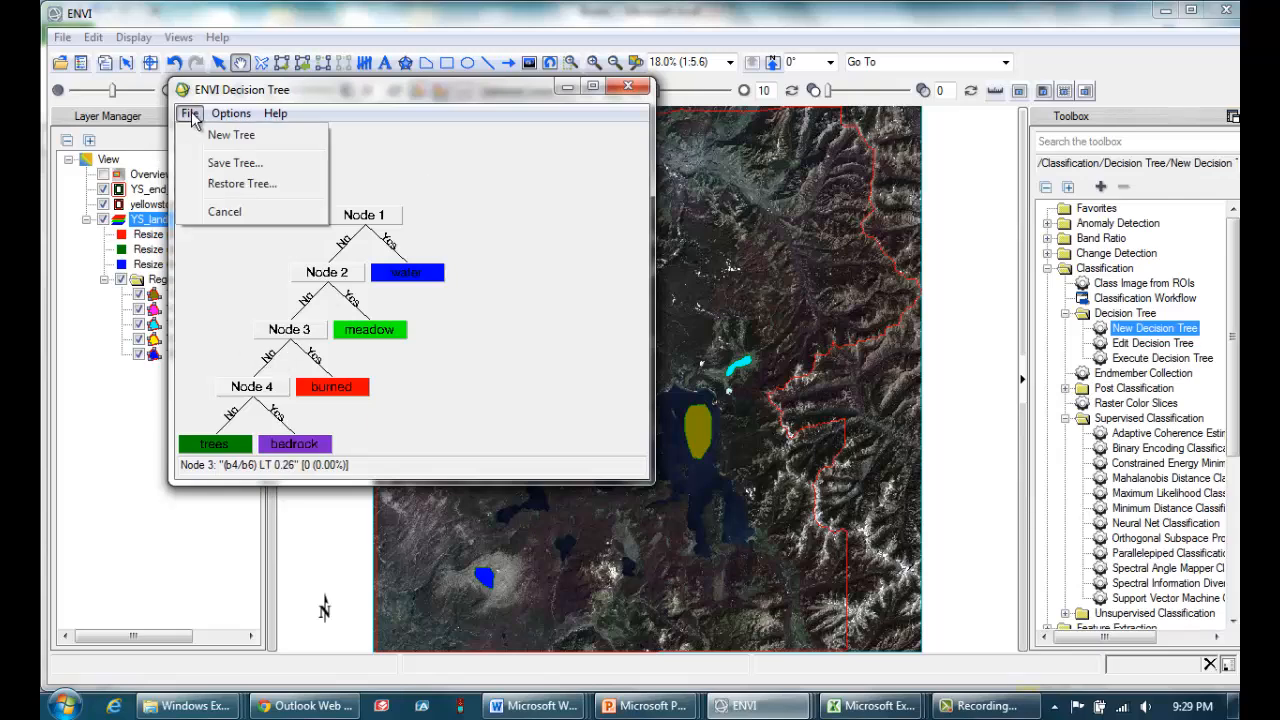
pyautogui.click(235, 163)
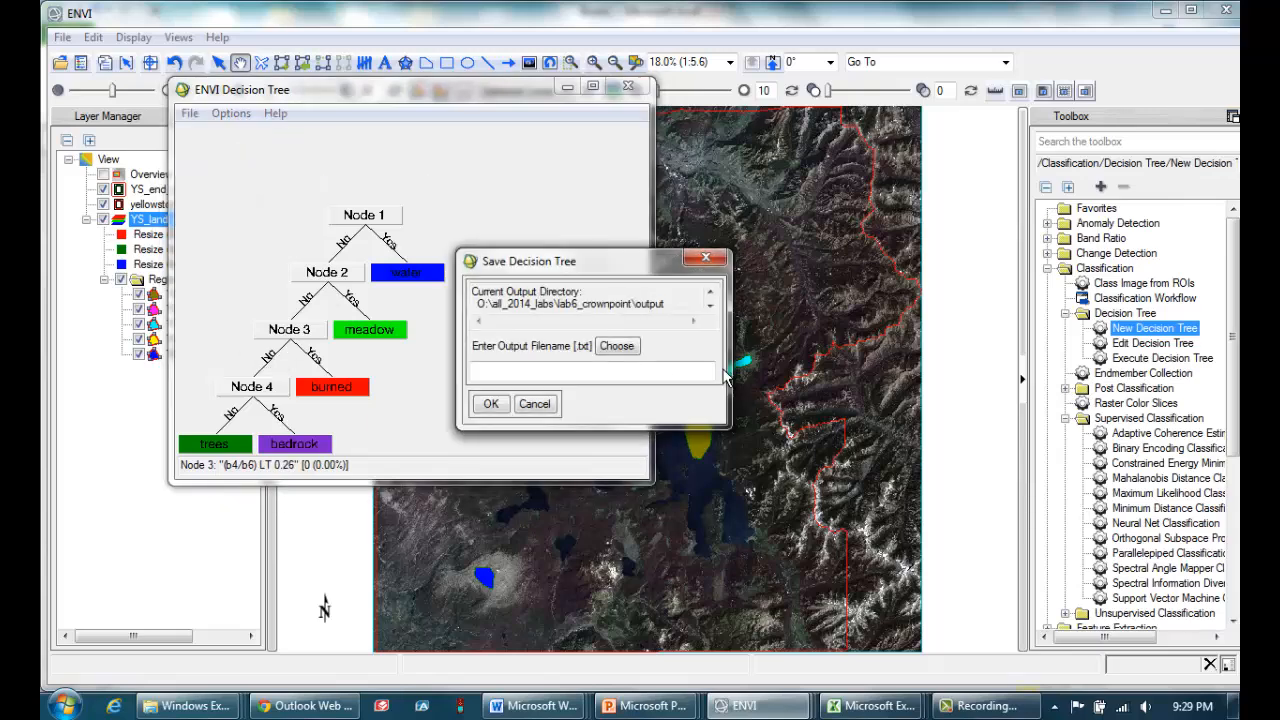
pyautogui.click(617, 347)
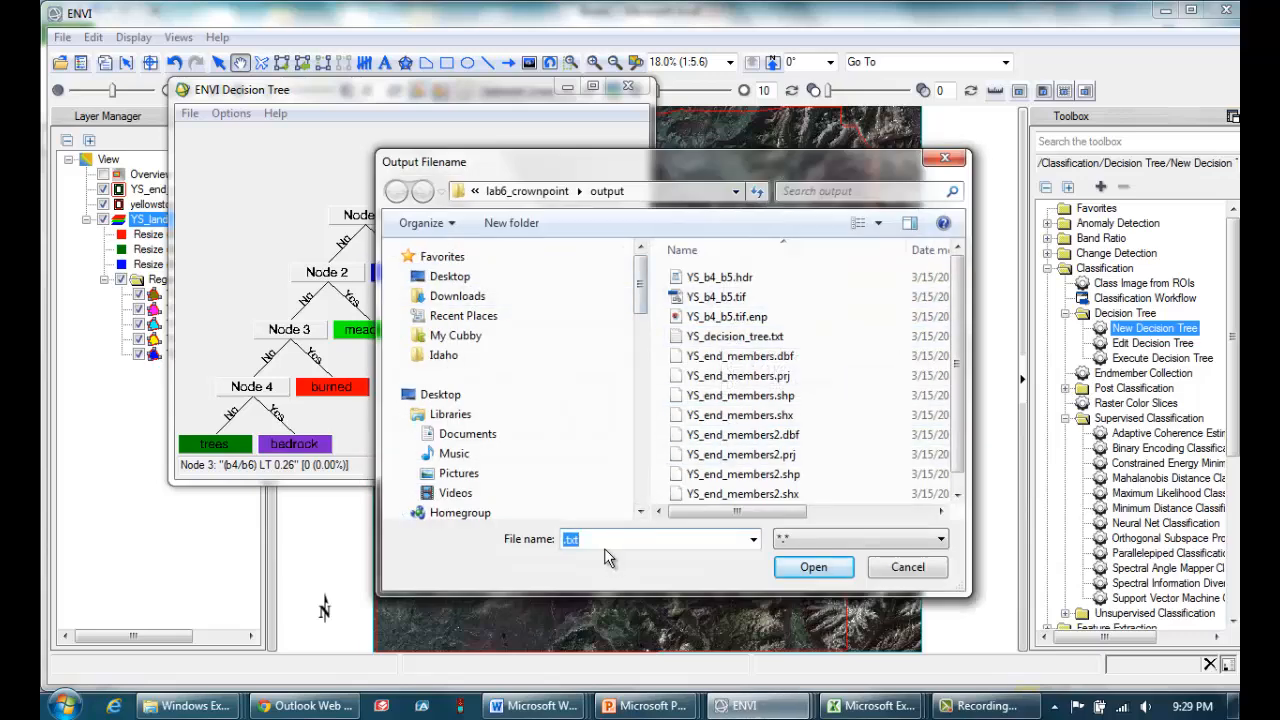
pyautogui.write('YS_dec_tre')
pyautogui.click(818, 570)
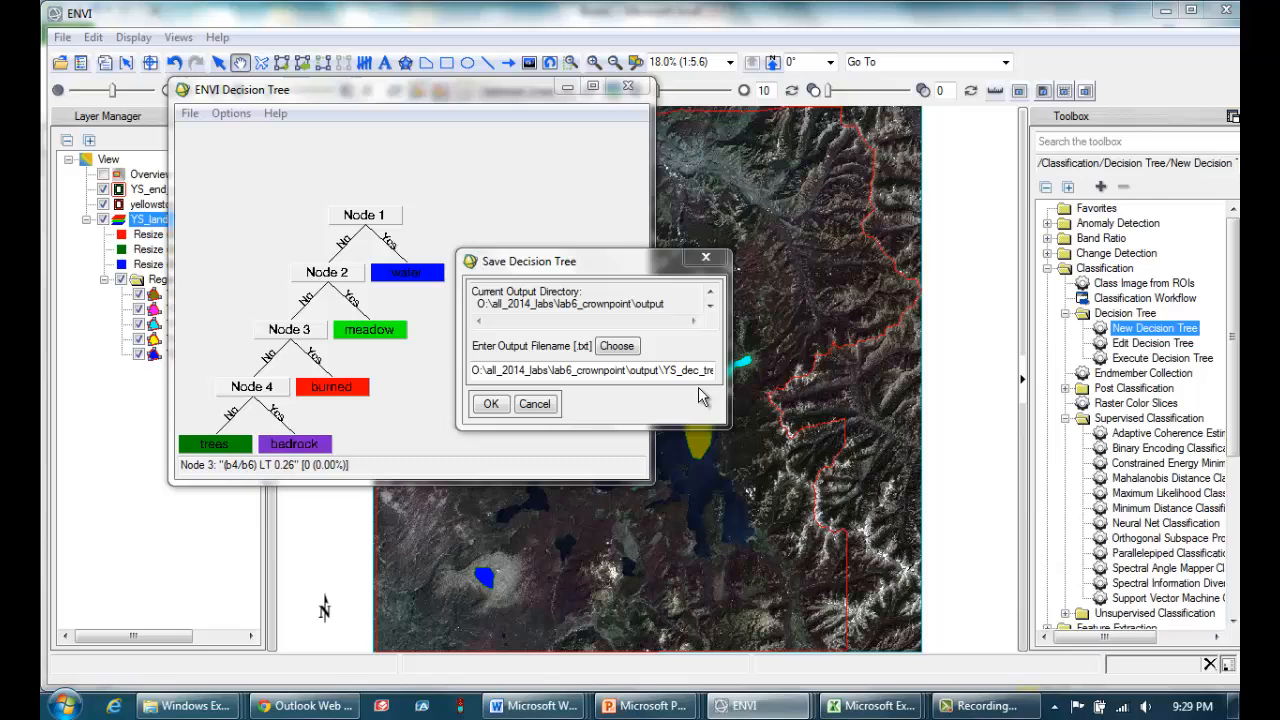
pyautogui.moveTo(679, 374); pyautogui.dragTo(777, 376)
pyautogui.click(669, 372)
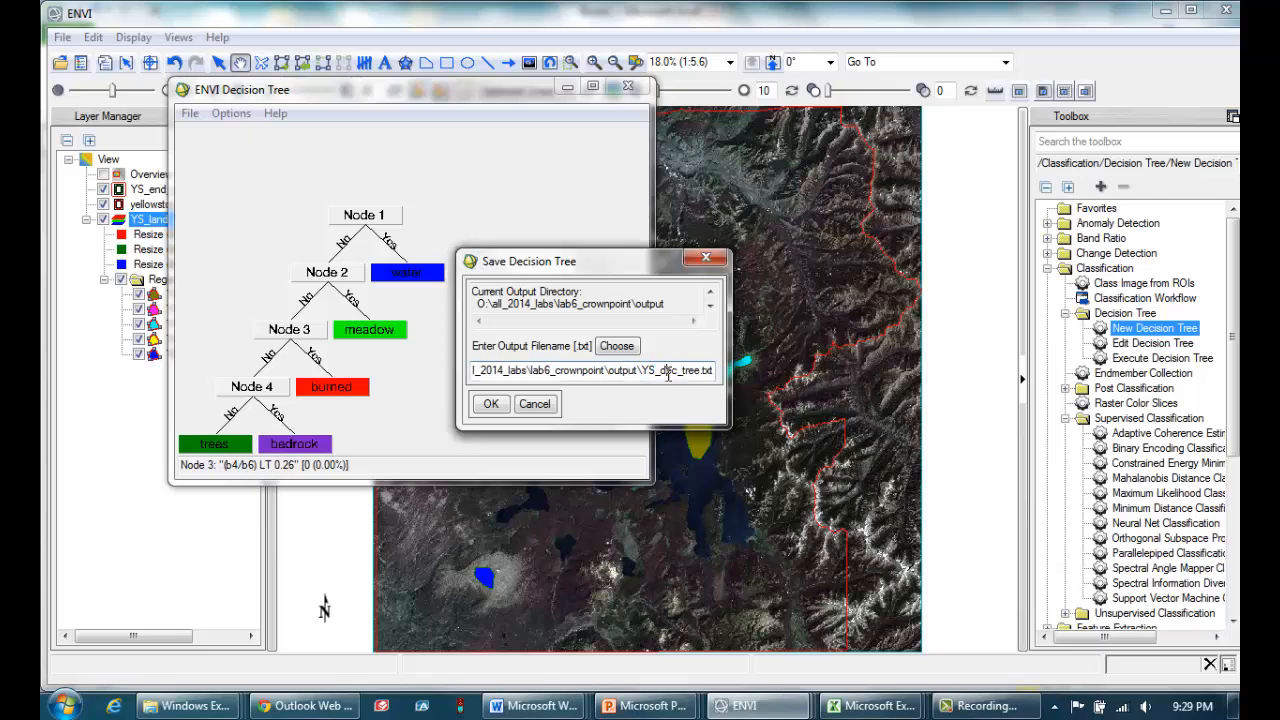
pyautogui.click(490, 404)
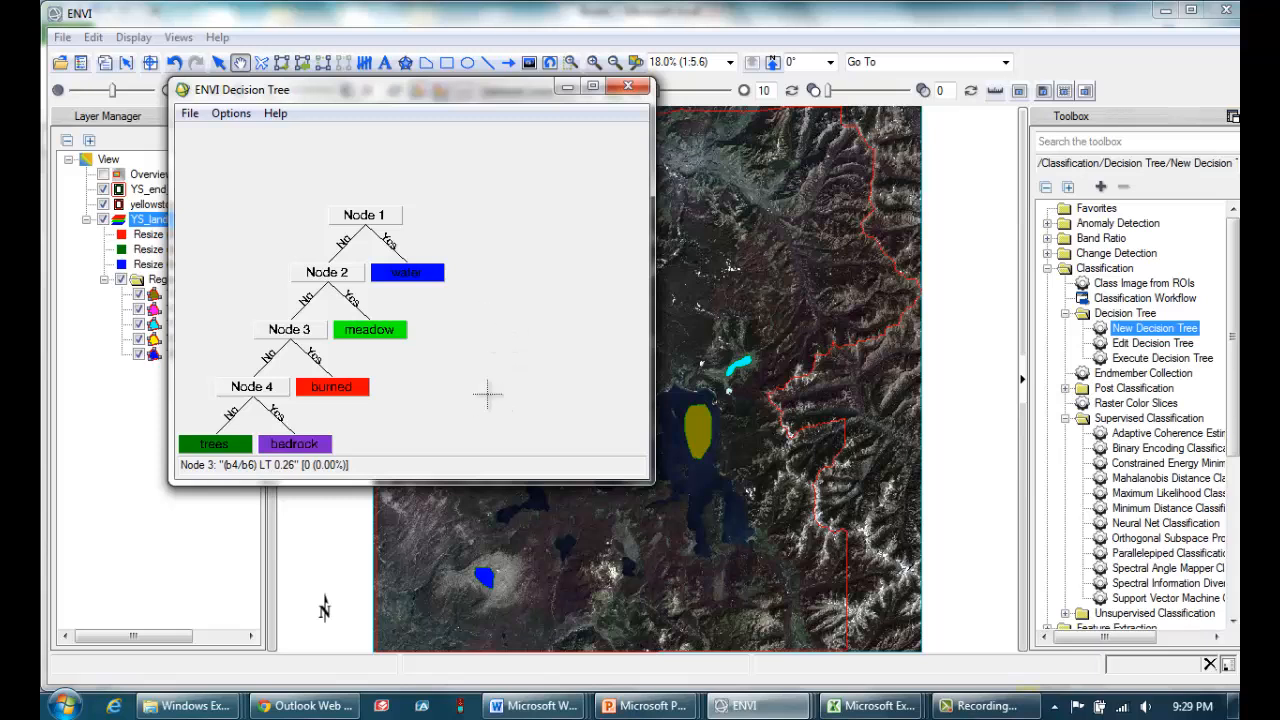
# Execute the decision tree on the full scene, writing the result to YS_class_DecTree.tif in the lab6_crownpoint output folder.
pyautogui.click(231, 114)
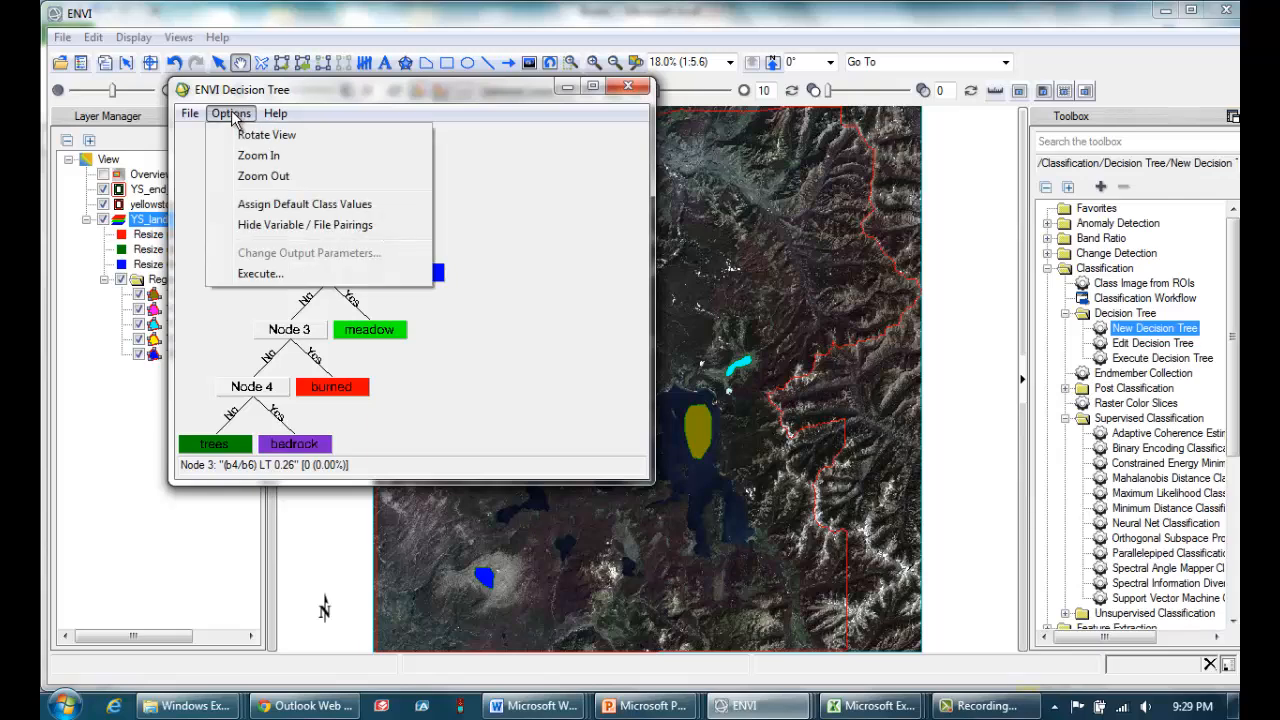
pyautogui.click(258, 273)
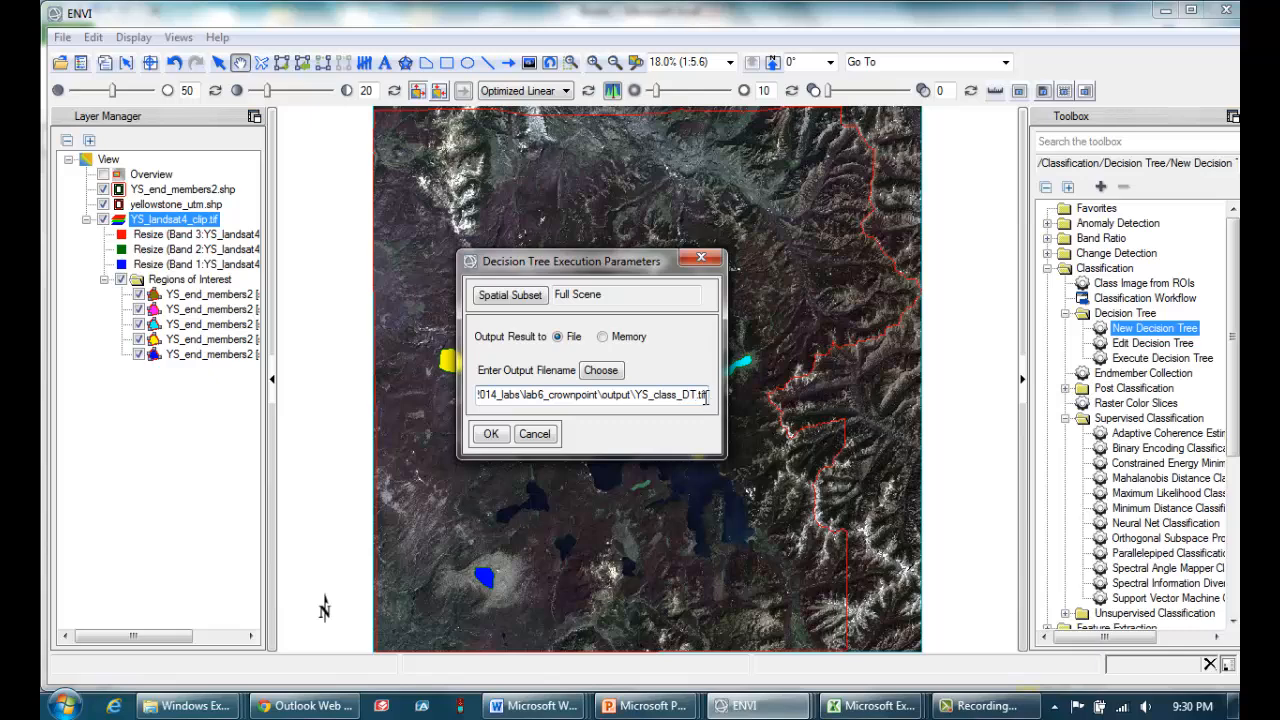
pyautogui.press('BackSpace')
pyautogui.write('ecTr')
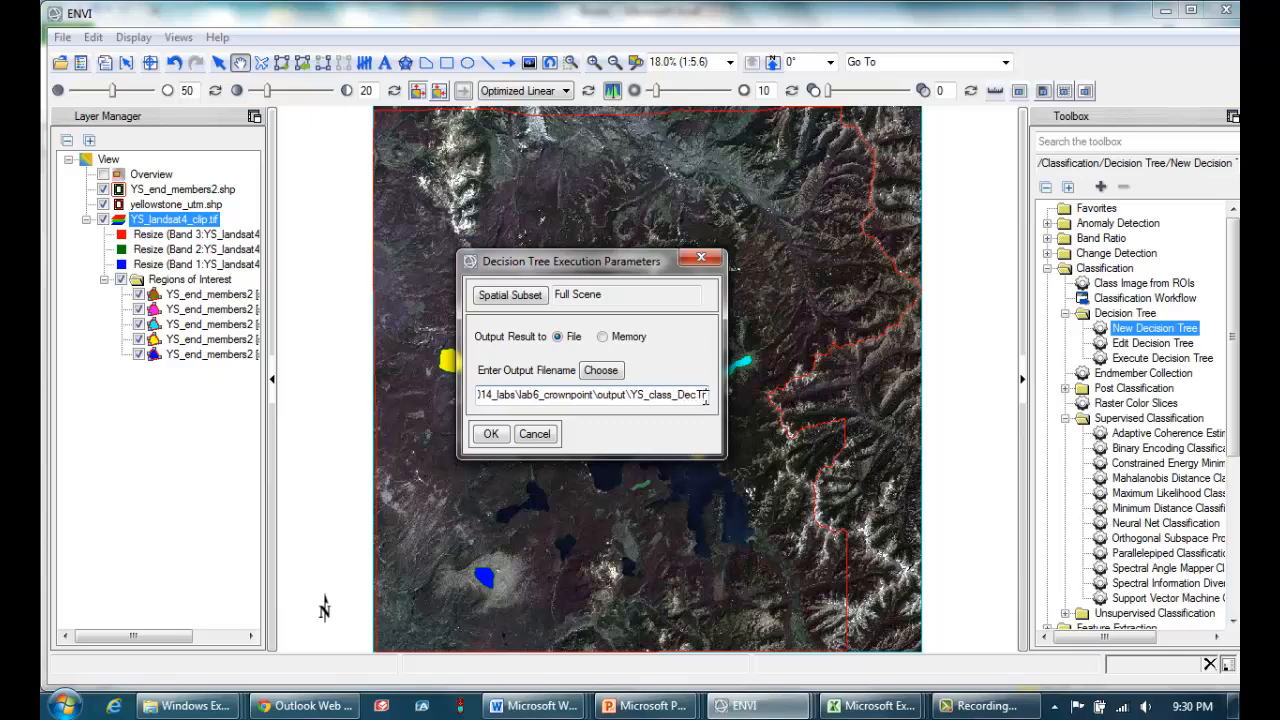
pyautogui.write('ee.t')
pyautogui.click(490, 433)
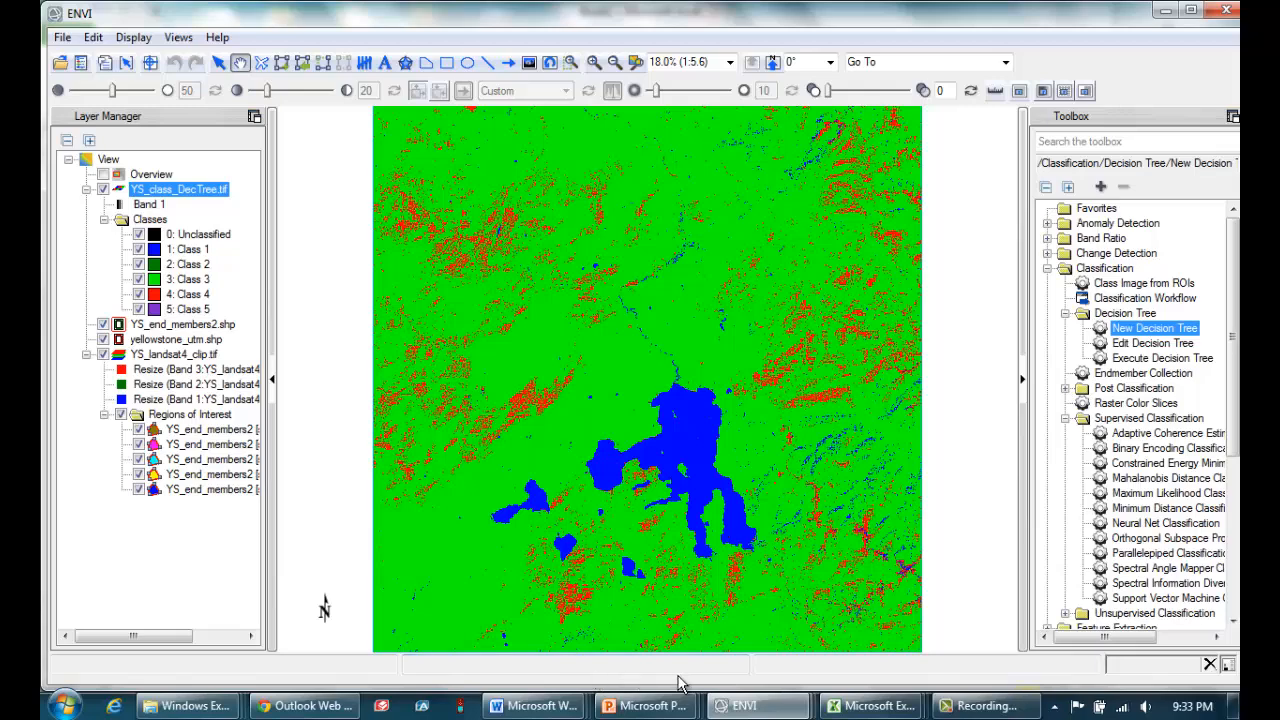
# Change Node 2's decision expression to (b3/b4) LT 0.32 and accept the decision properties.
pyautogui.moveTo(745, 708)
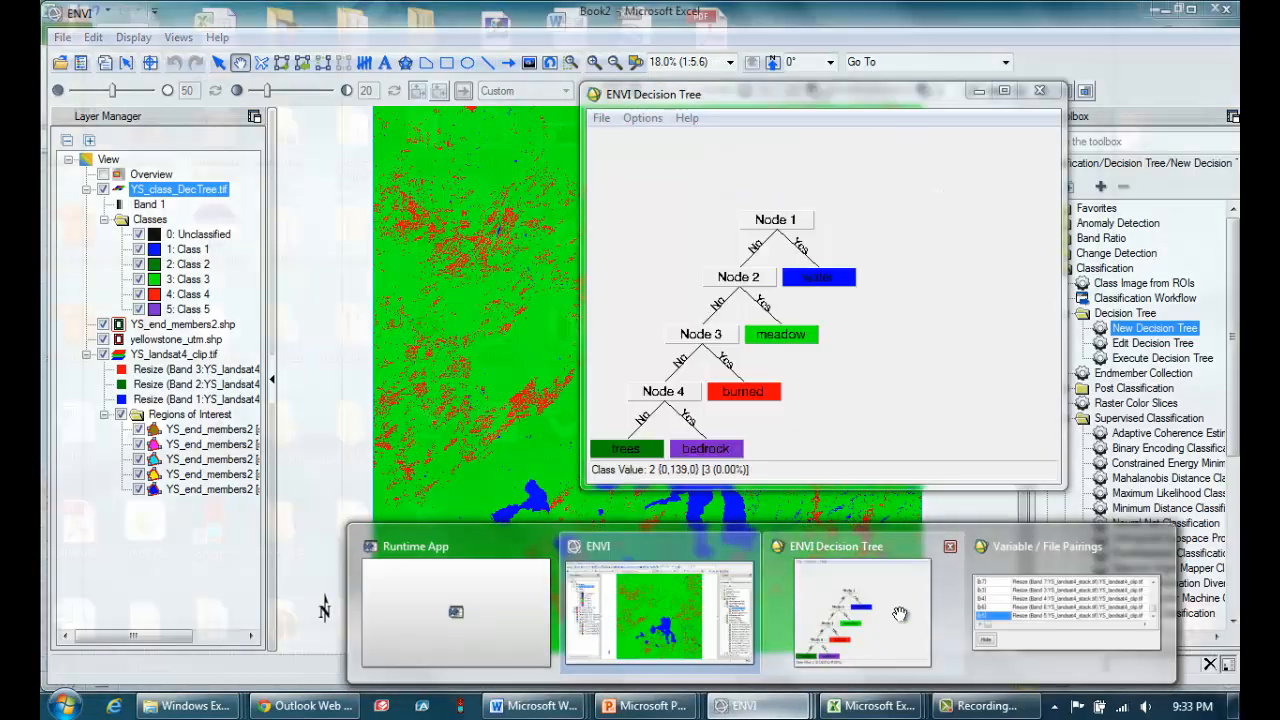
pyautogui.click(899, 613)
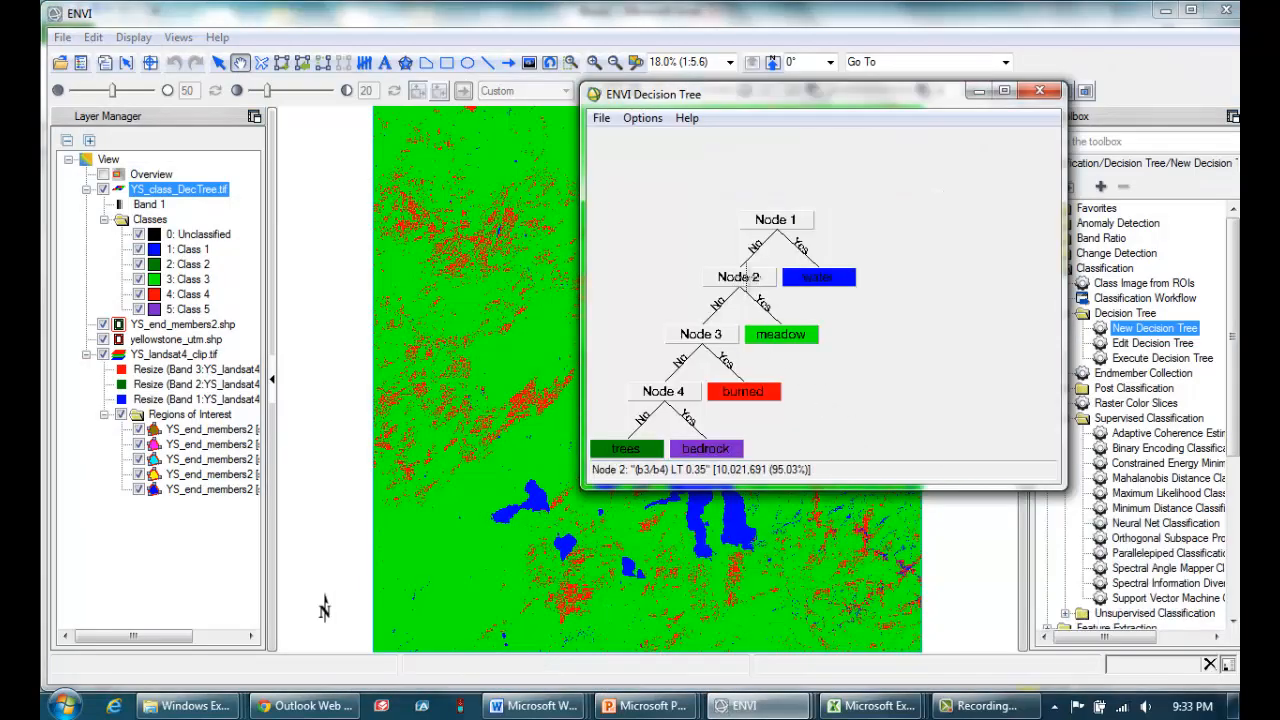
pyautogui.doubleClick(748, 277)
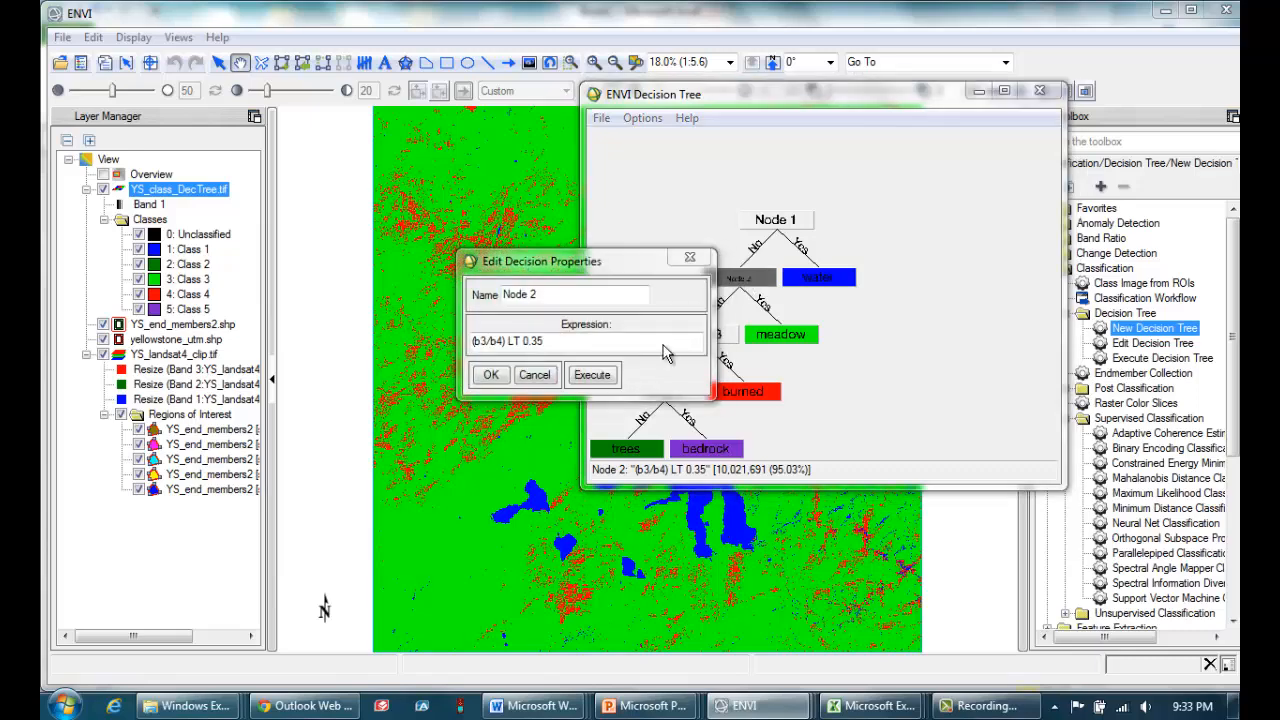
pyautogui.click(548, 341)
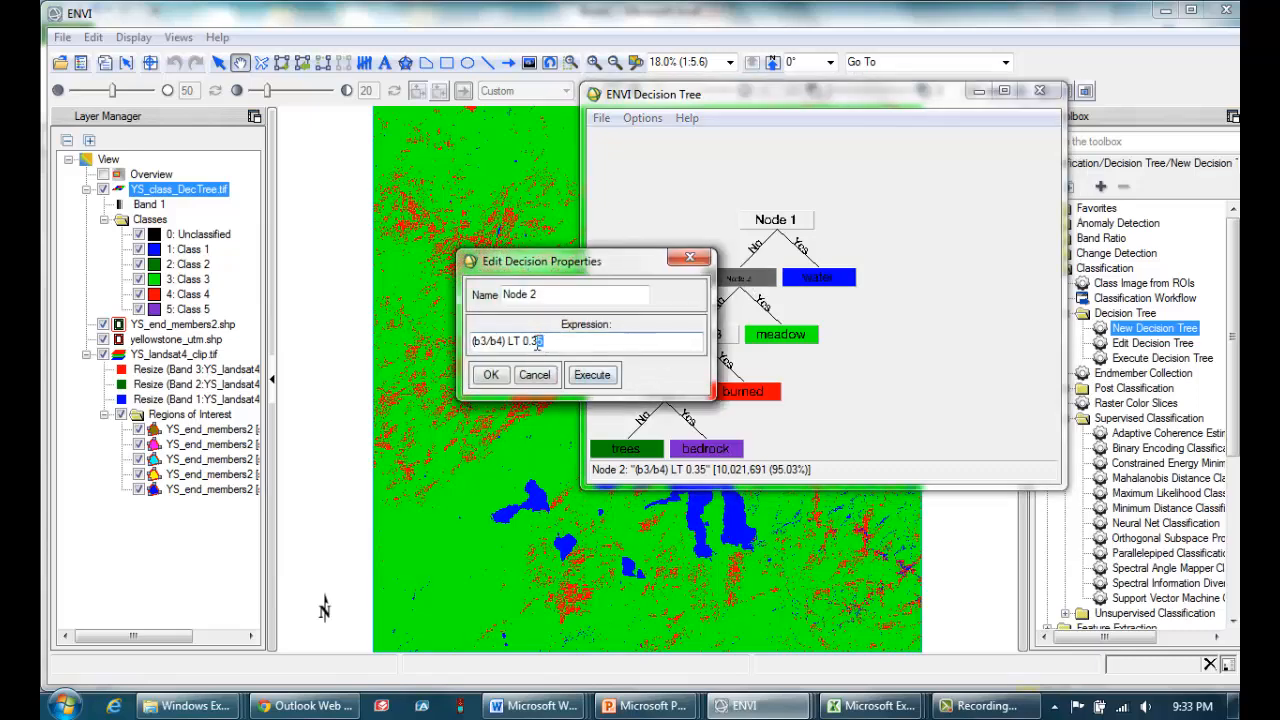
pyautogui.write('5')
pyautogui.click(491, 378)
pyautogui.click(491, 377)
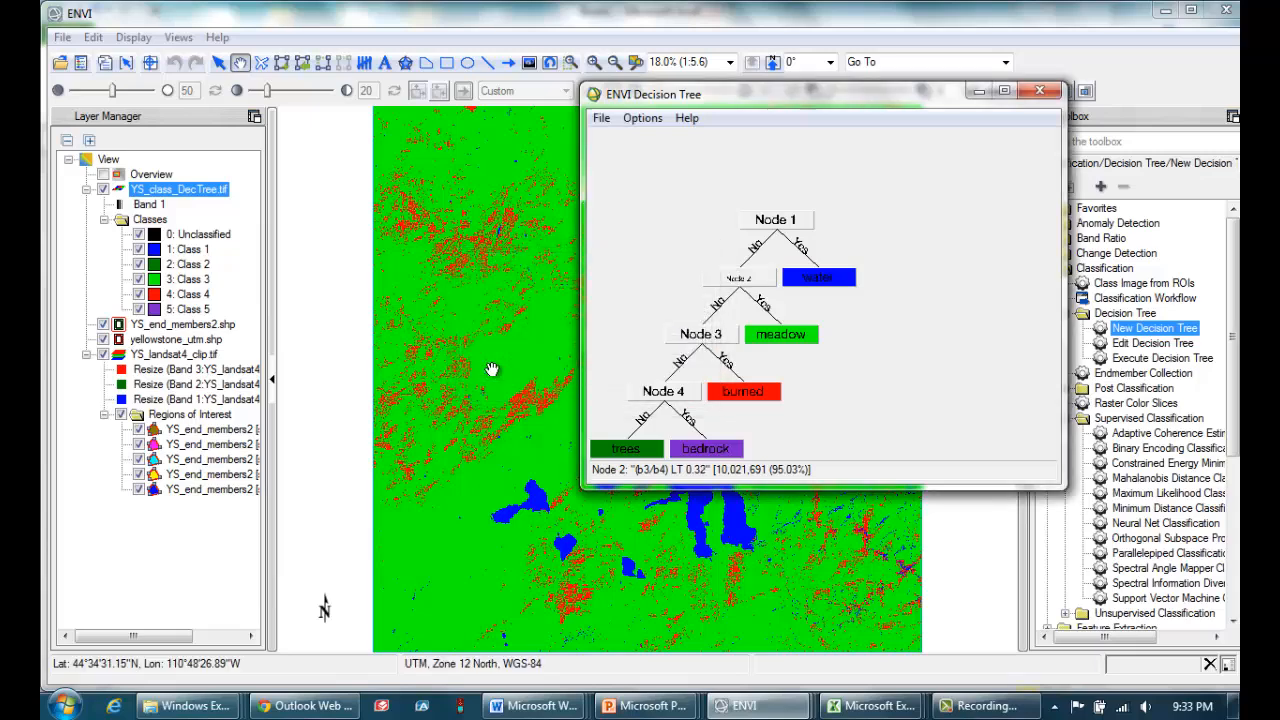
# Save the revised decision tree over the existing YS_decision_tree.txt in the lab6_crownpoint output folder.
pyautogui.click(602, 120)
pyautogui.click(618, 165)
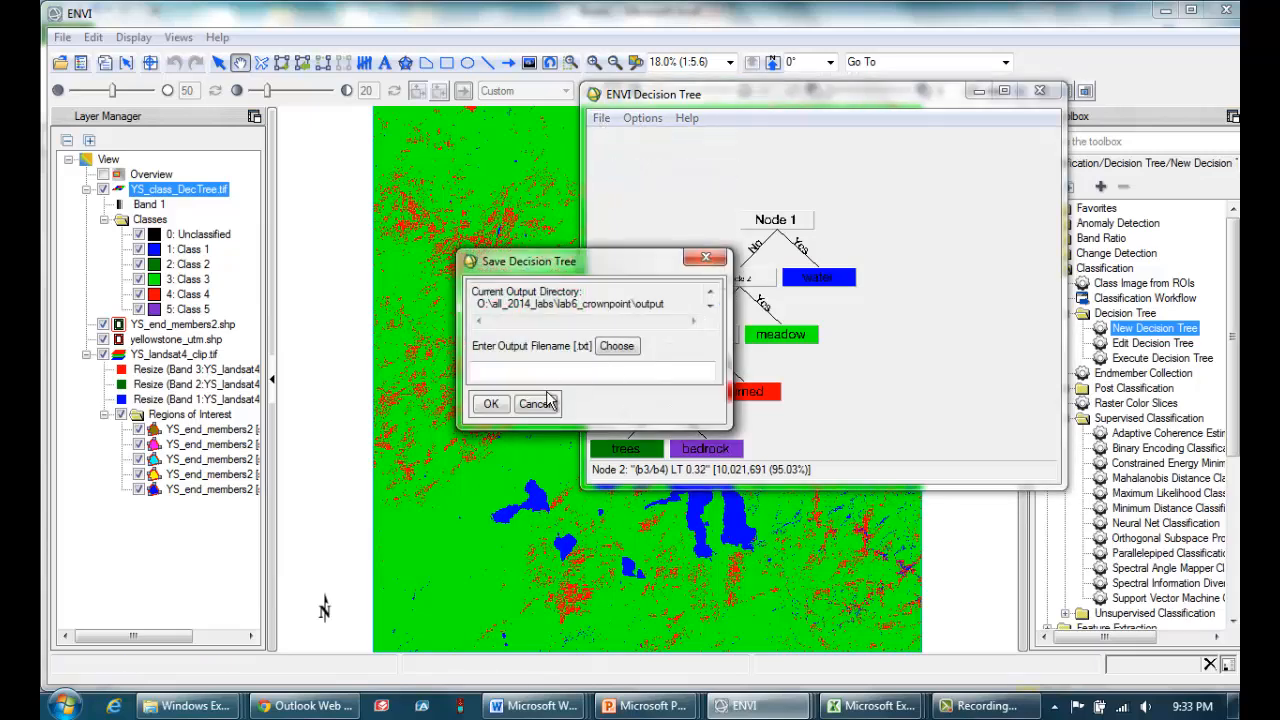
pyautogui.click(616, 346)
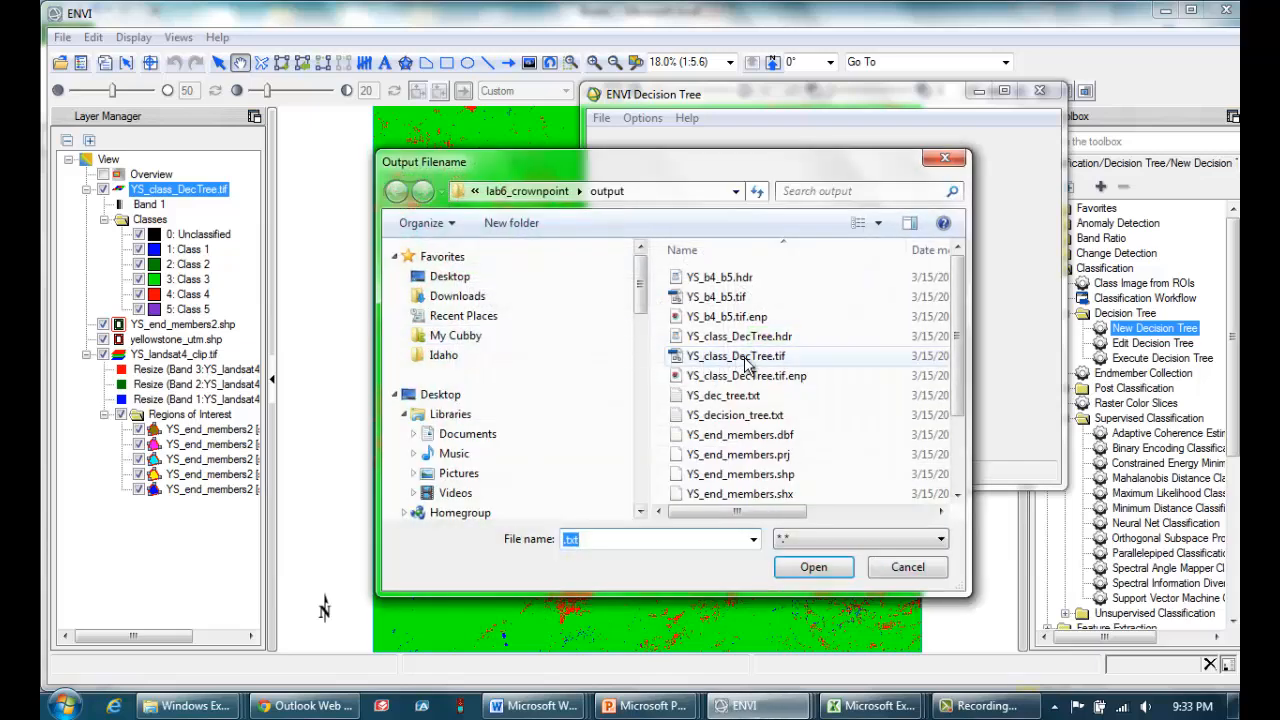
pyautogui.click(763, 416)
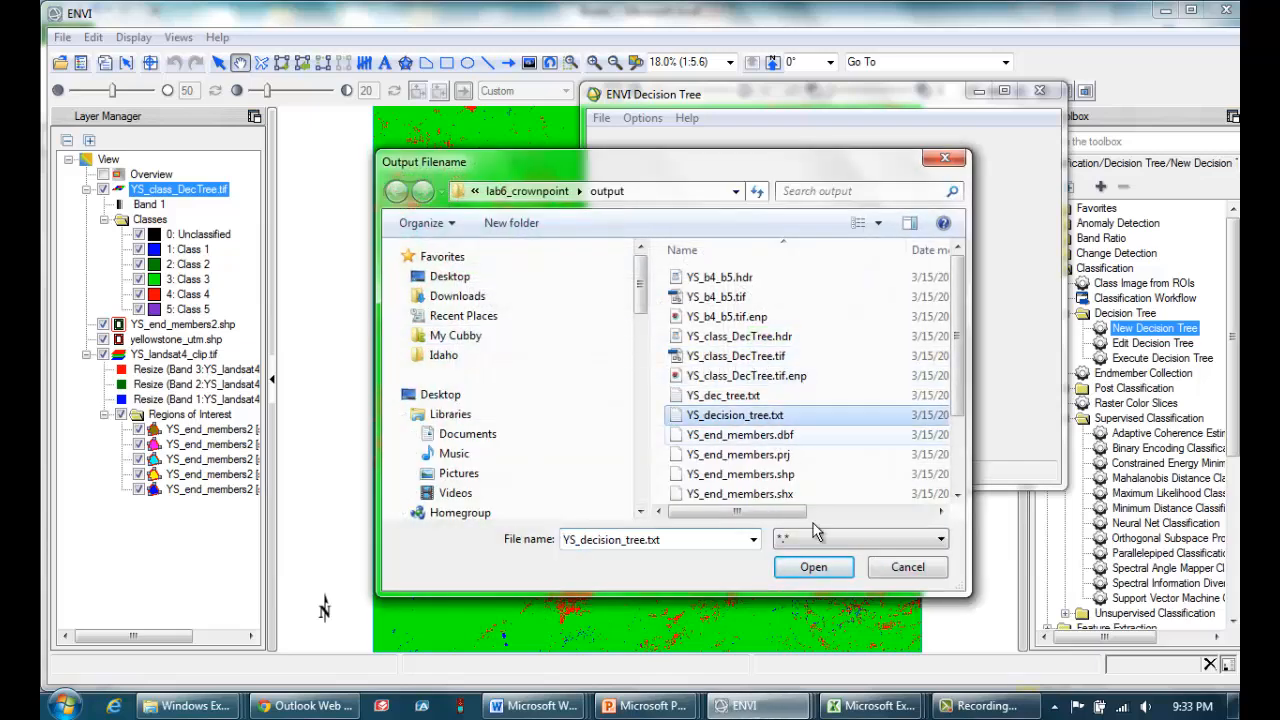
pyautogui.click(813, 567)
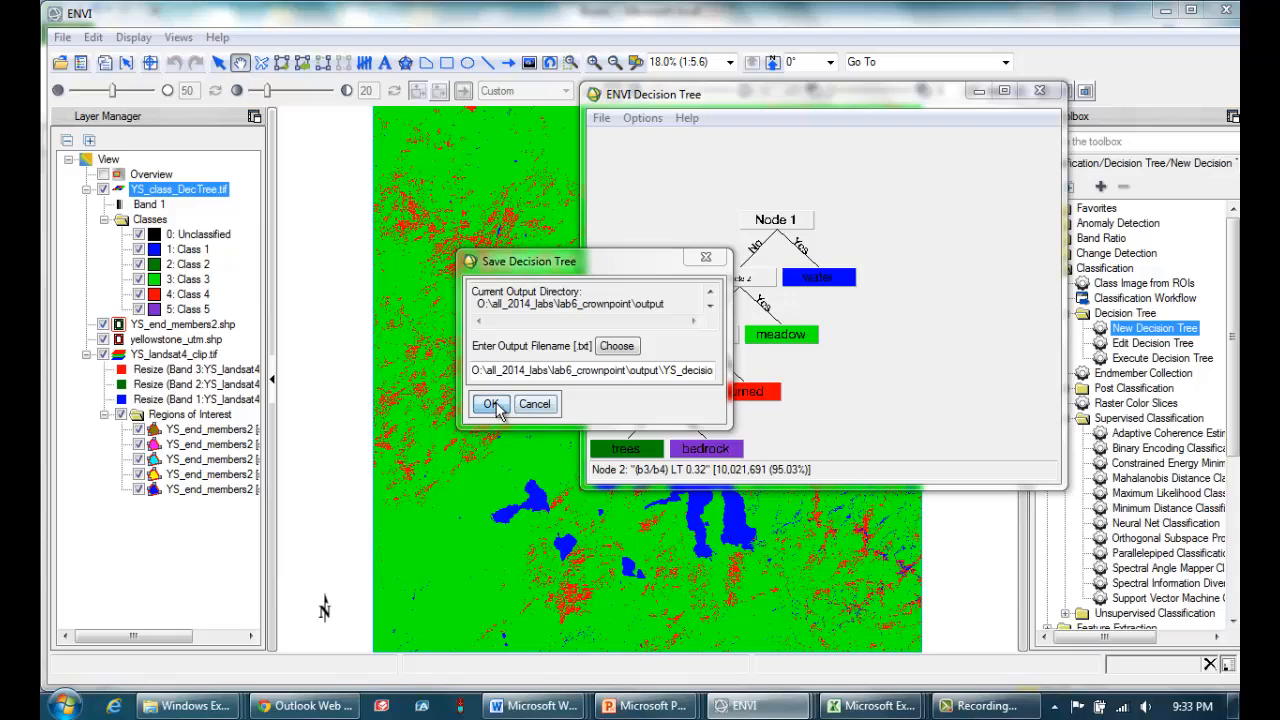
pyautogui.click(491, 404)
pyautogui.click(721, 438)
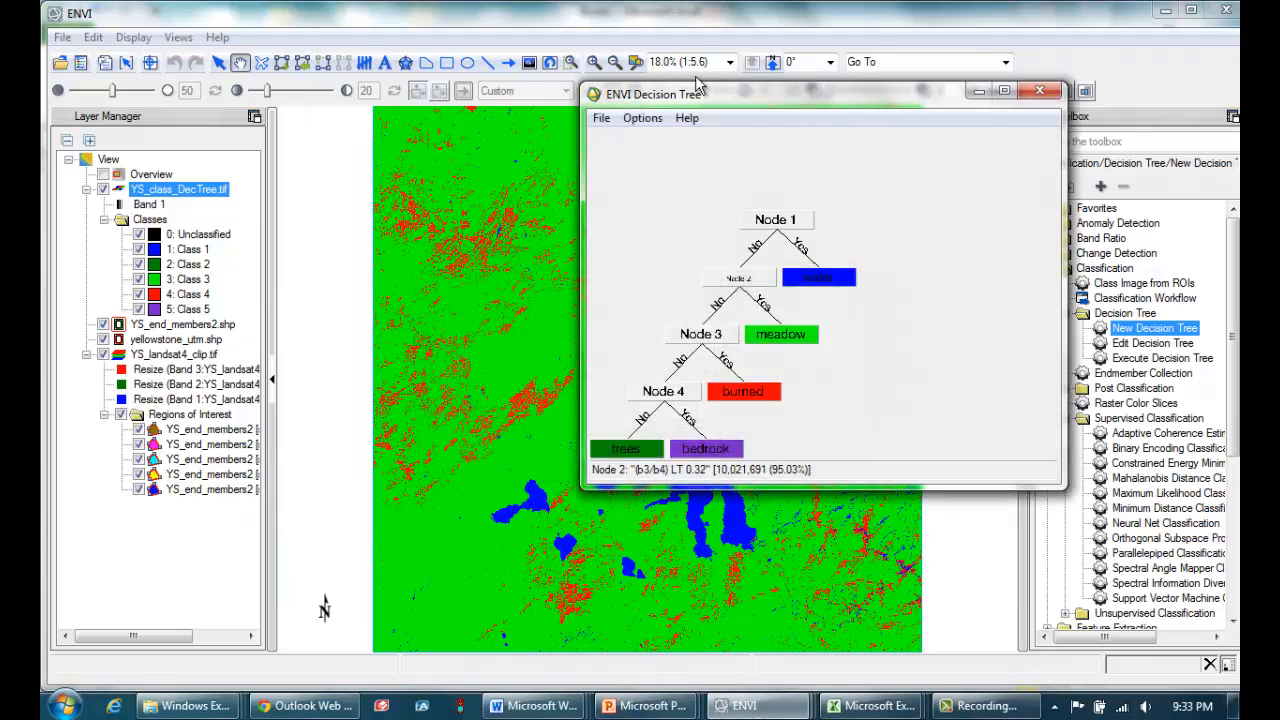
# Change the output parameters by adding a 1 to the YS_class_DecTree.tif file name, and run the revised decision tree.
pyautogui.click(642, 118)
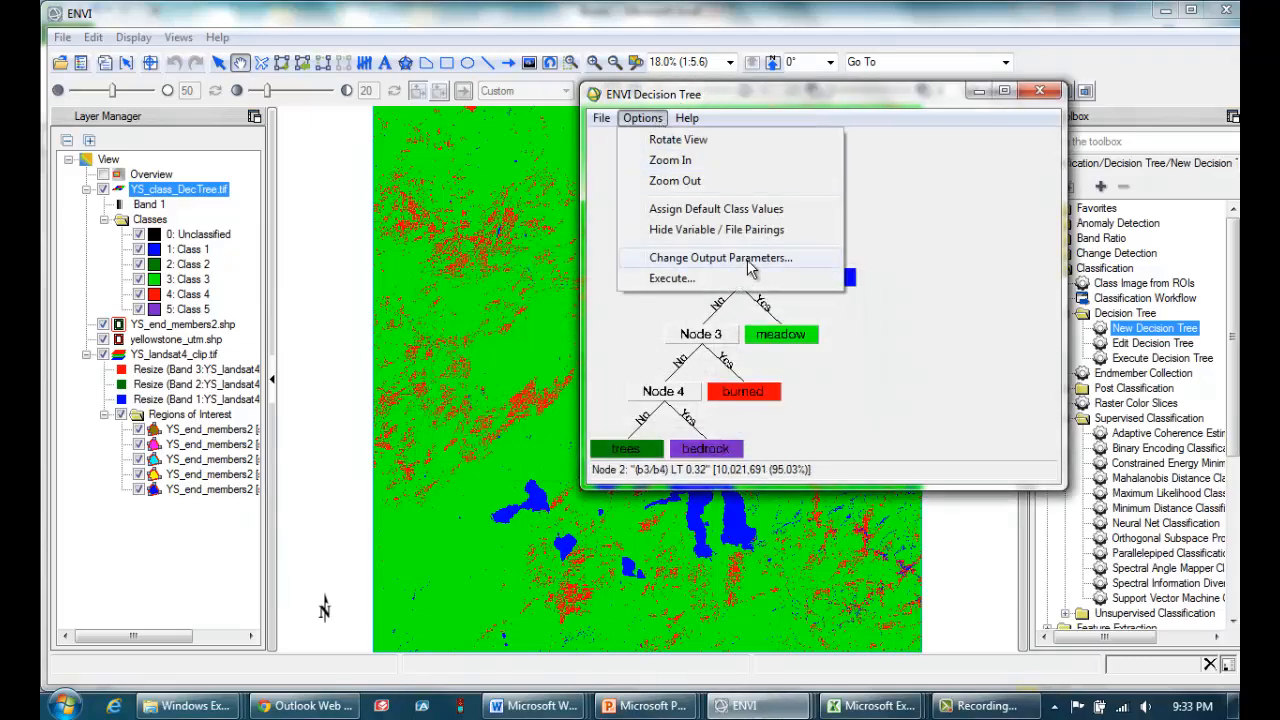
pyautogui.click(752, 262)
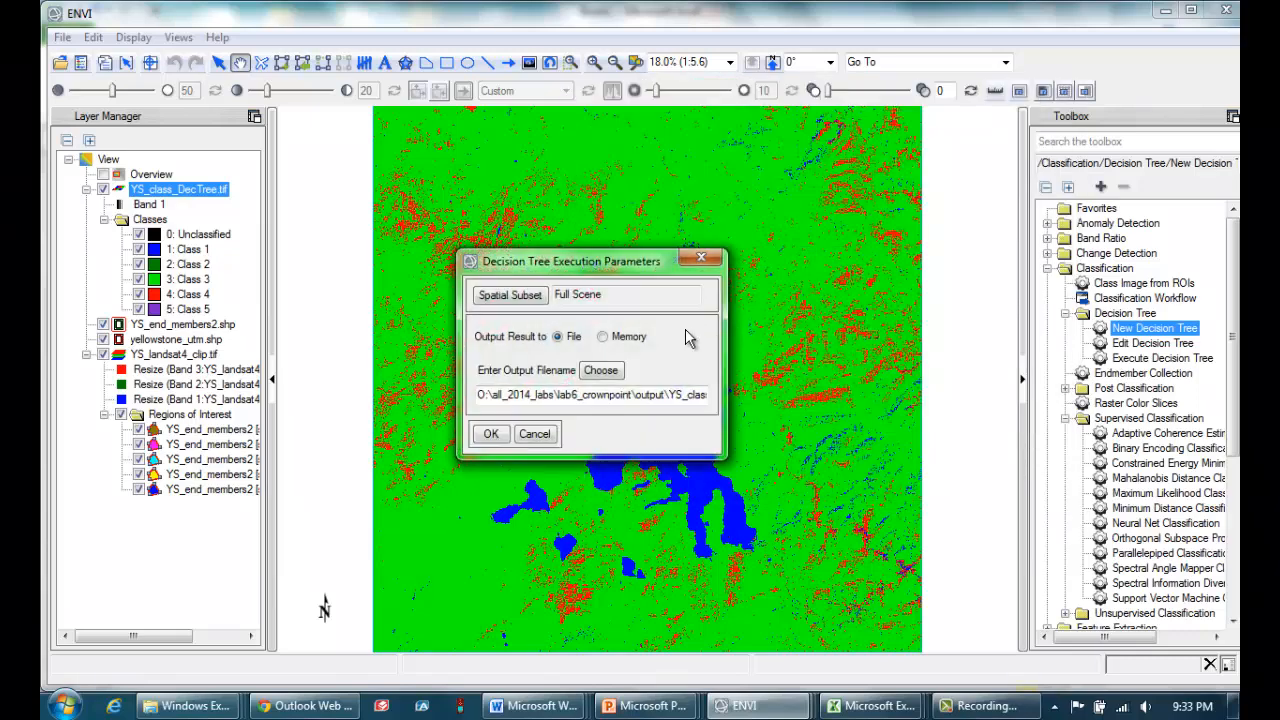
pyautogui.moveTo(650, 397); pyautogui.dragTo(797, 403)
pyautogui.click(698, 398)
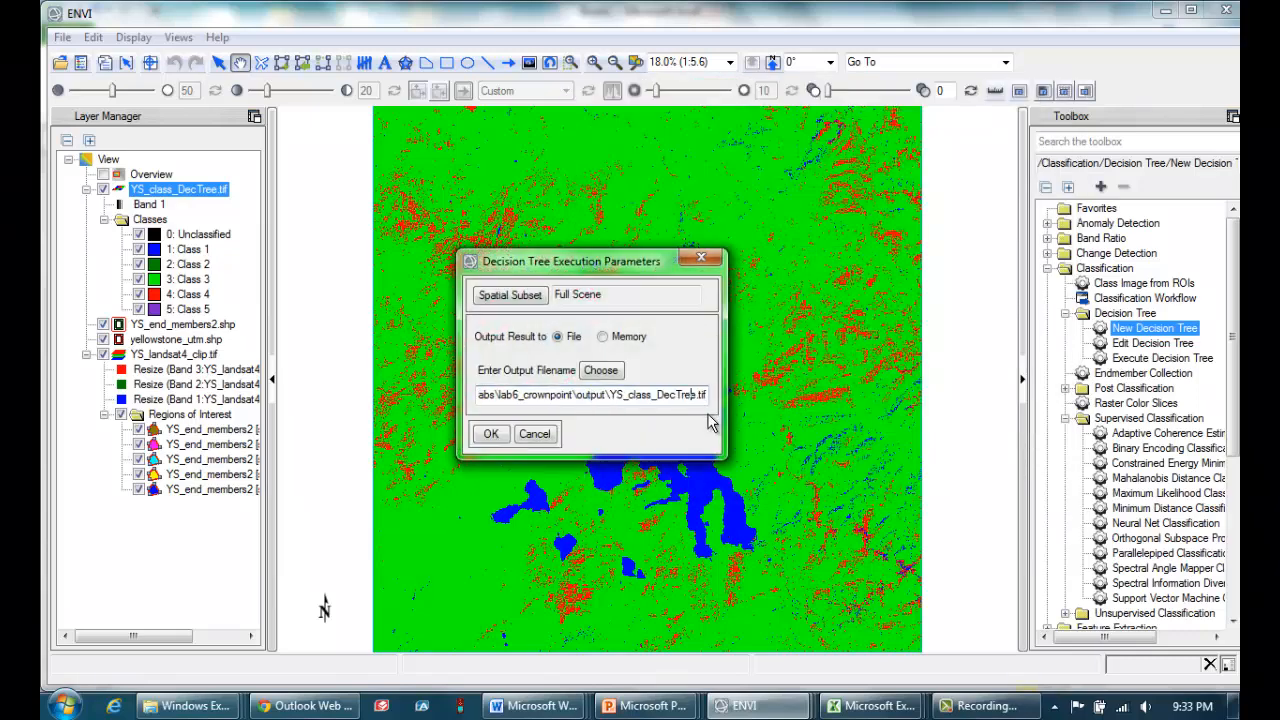
pyautogui.write('1')
pyautogui.click(487, 437)
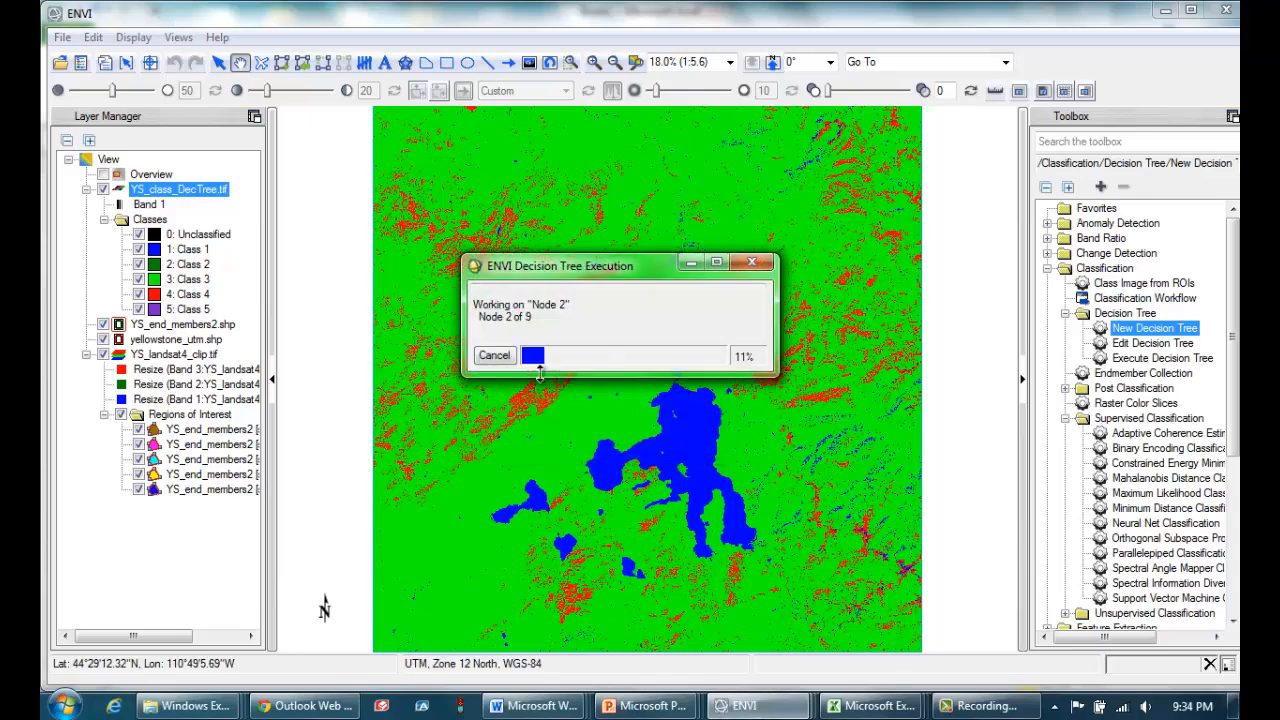